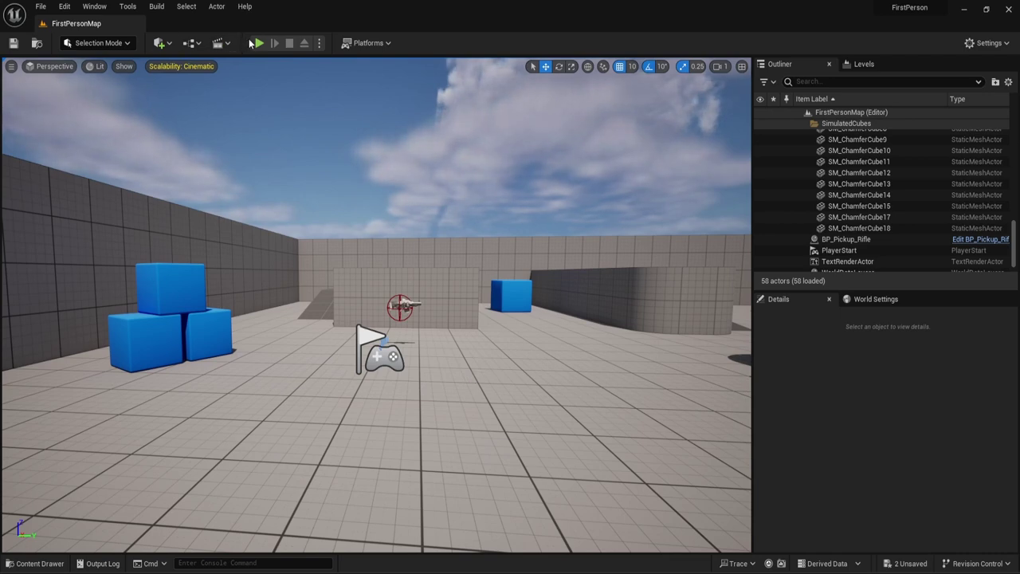
Play-test FirstPersonMap by walking the character up against the walls and blue cubes, and end the session.
left_click(259, 43)
left_click(262, 89)
key("w")
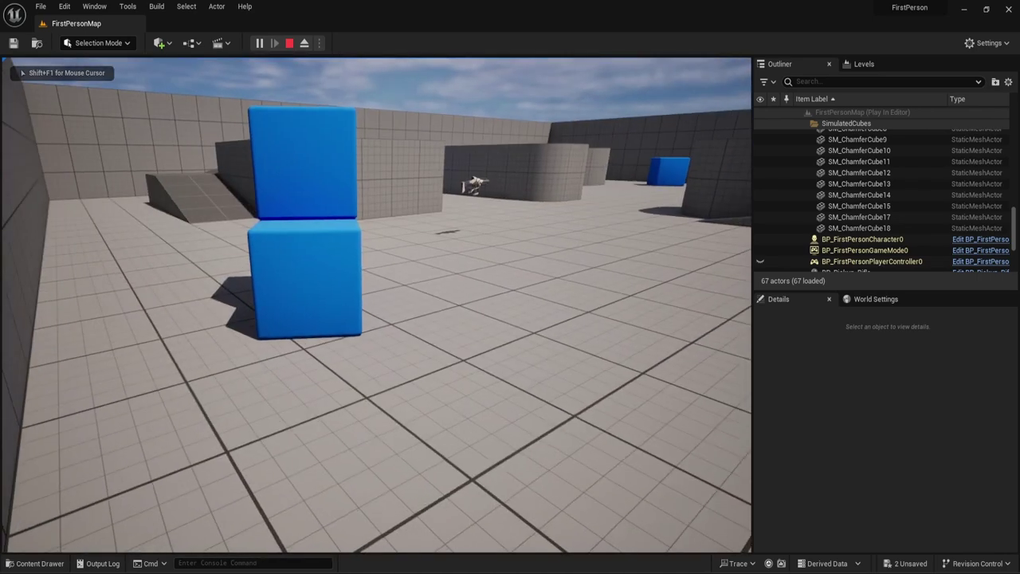
key("w")
key("s")
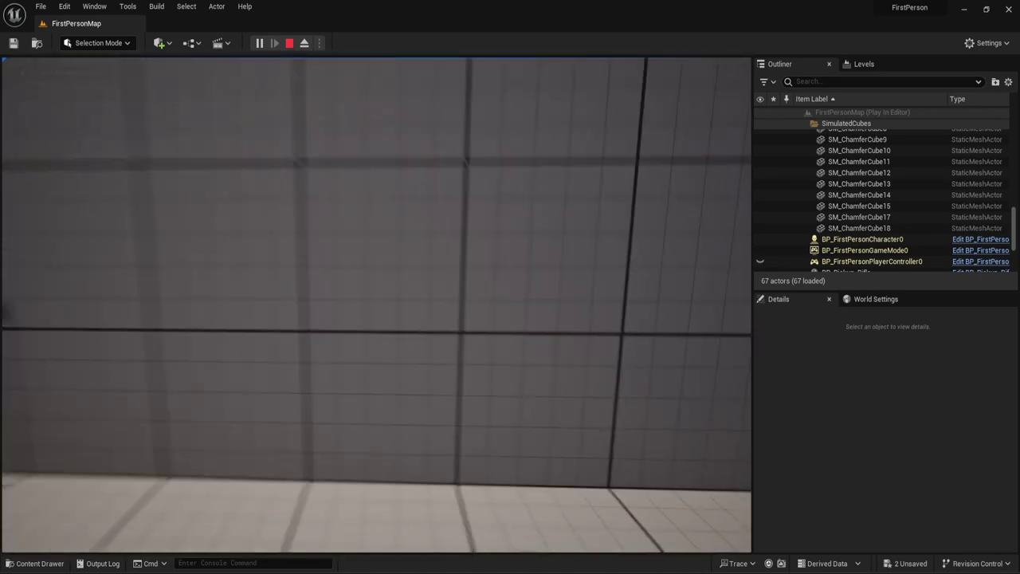
key("w")
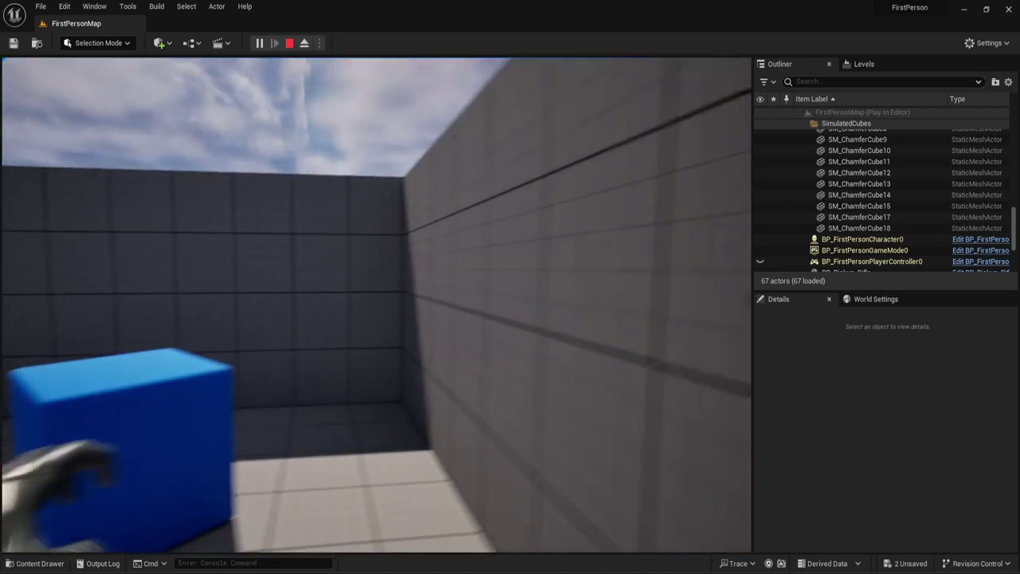
key("s")
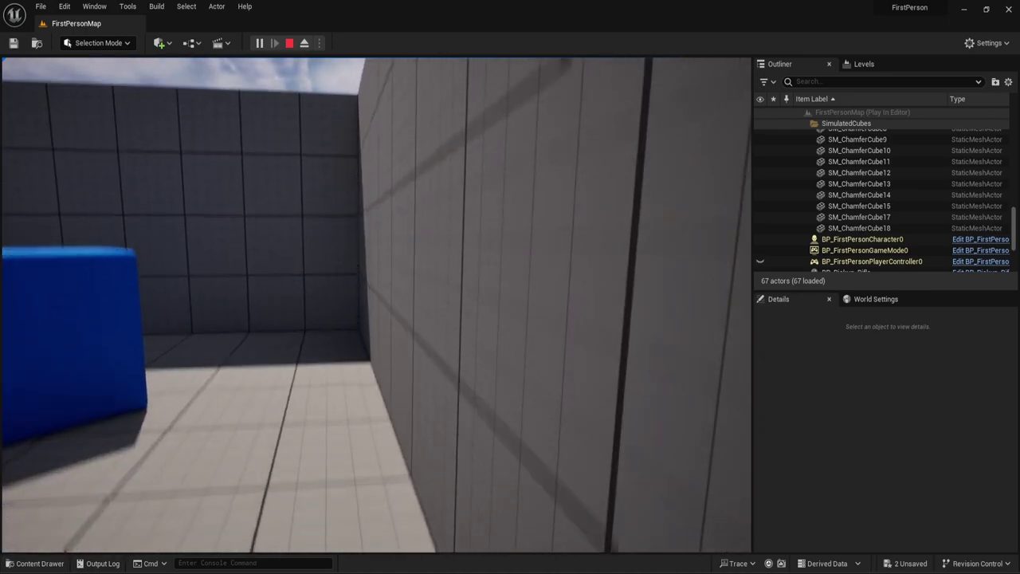
key("w")
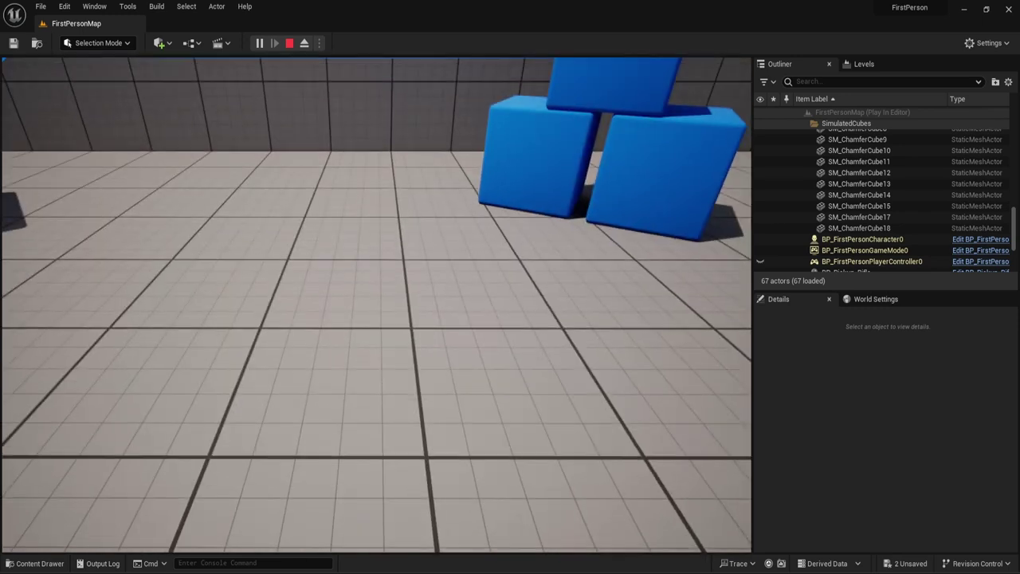
key("Escape")
Open the BP_FirstPersonCharacter blueprint and filter its details by "Collision".
left_click(35, 564)
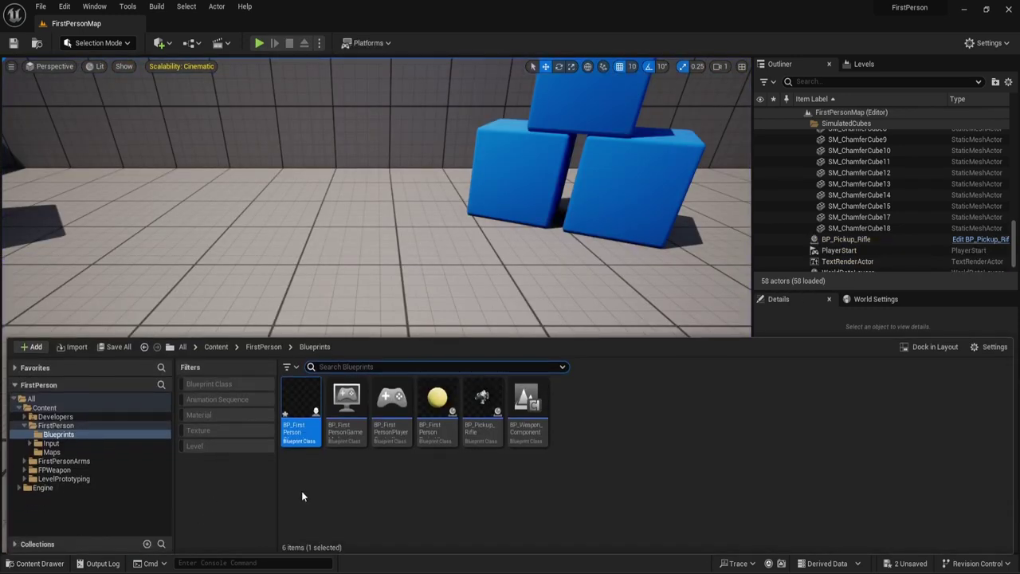
double_click(298, 426)
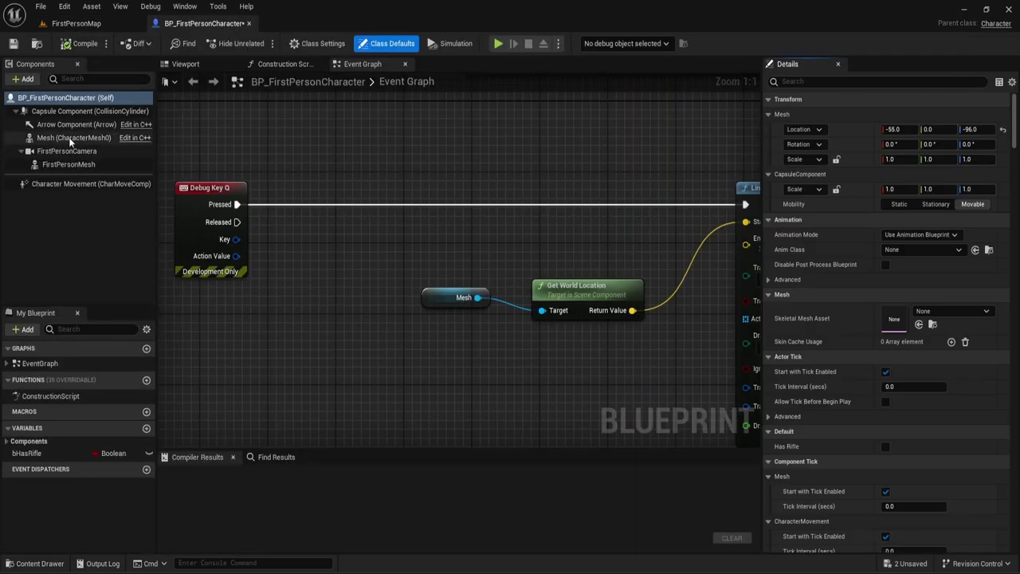
left_click(813, 82)
type("Collision")
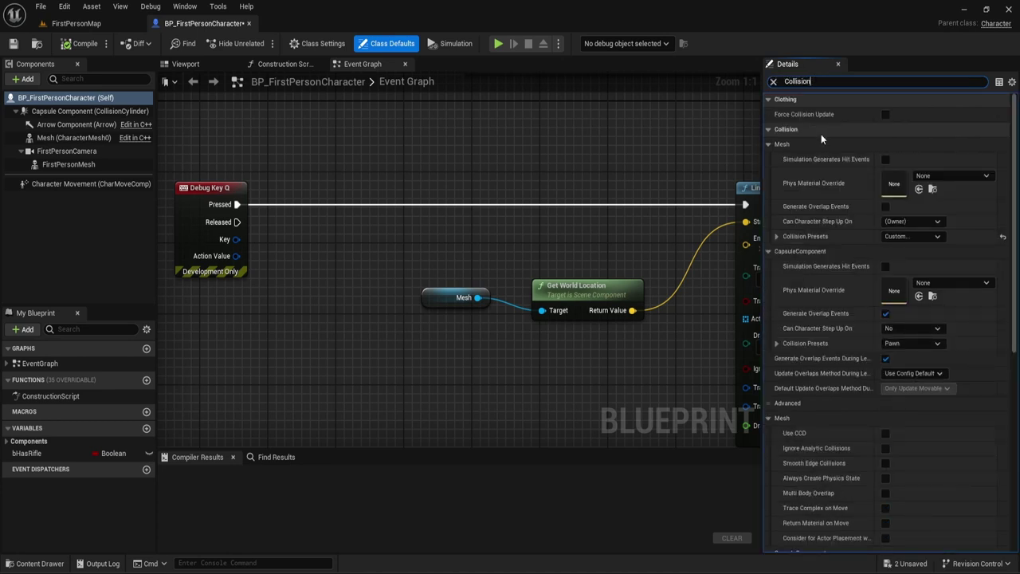
scroll(821, 137, "down", 1)
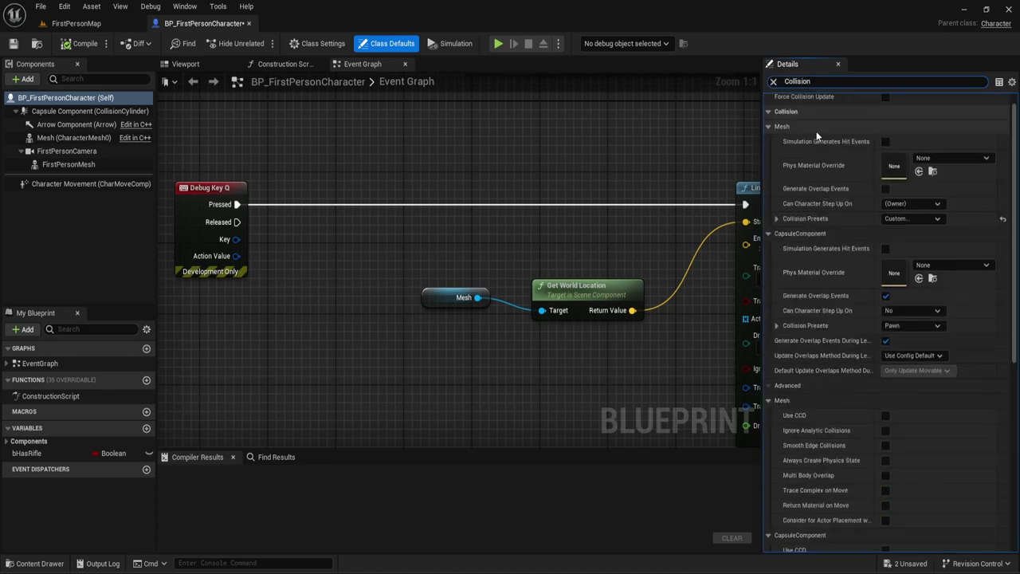
Set the collision presets of the character's Mesh and CapsuleComponent to NoCollision.
left_click(777, 325)
left_click(777, 219)
left_click(894, 222)
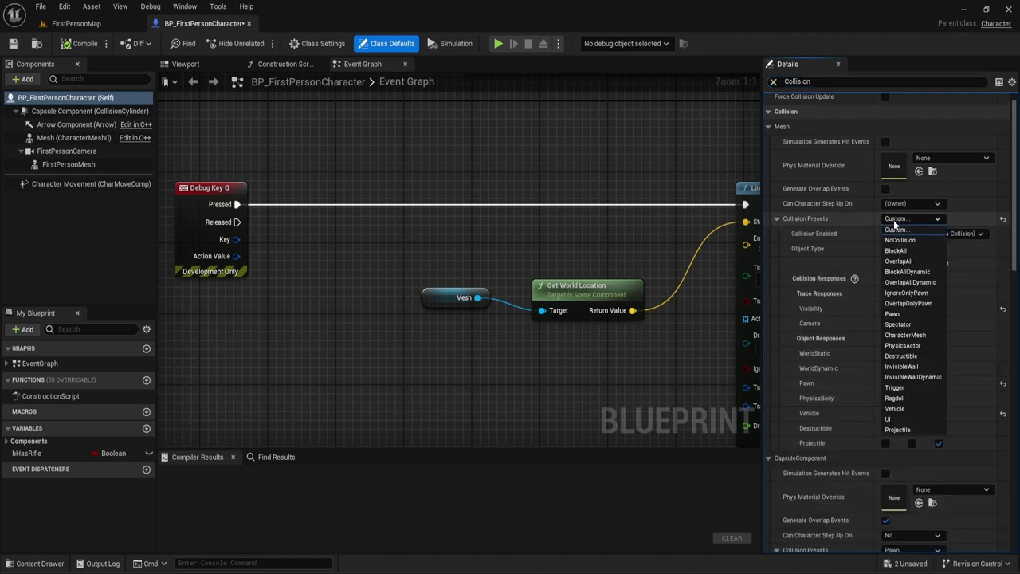
left_click(900, 239)
left_click(777, 219)
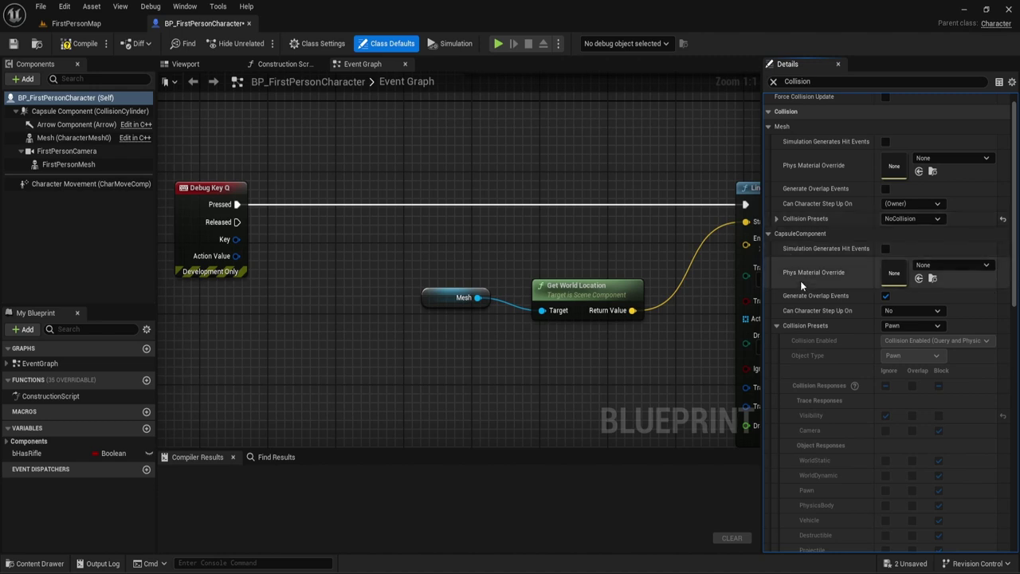
left_click(909, 325)
left_click(900, 353)
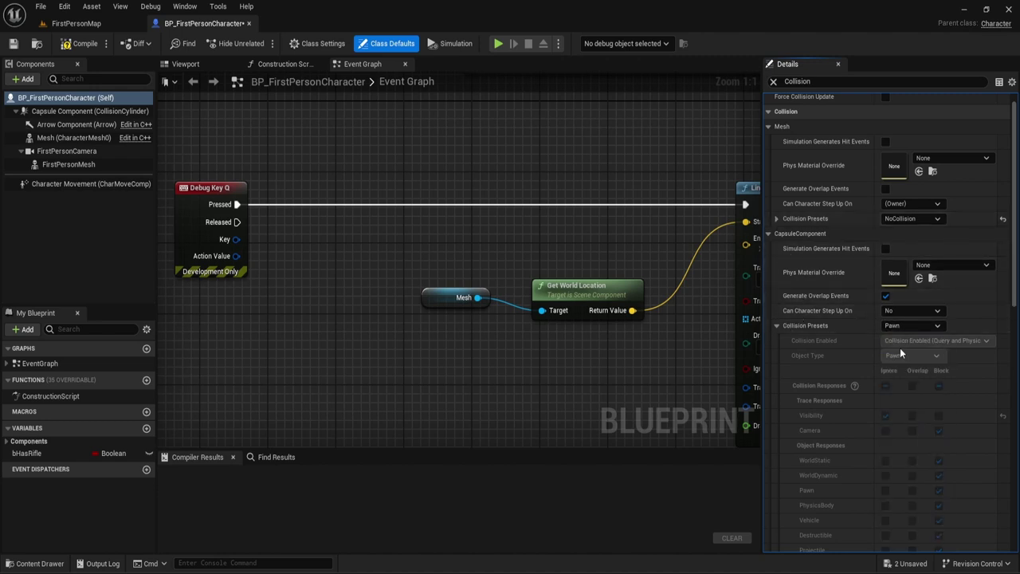
Play-test FirstPersonMap with the character's collision disabled and return to the BP_FirstPersonCharacter blueprint.
left_click(76, 23)
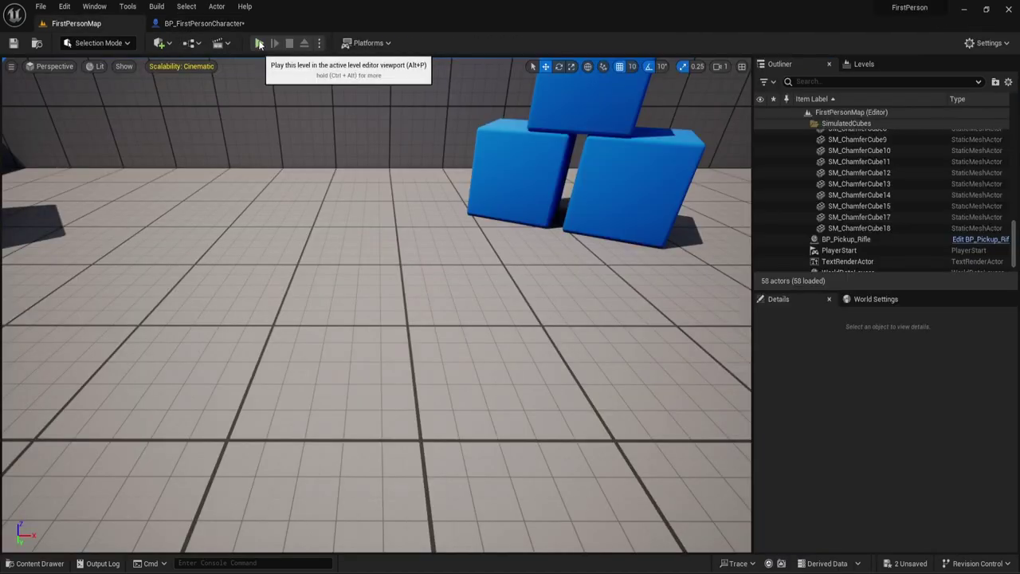
left_click(260, 44)
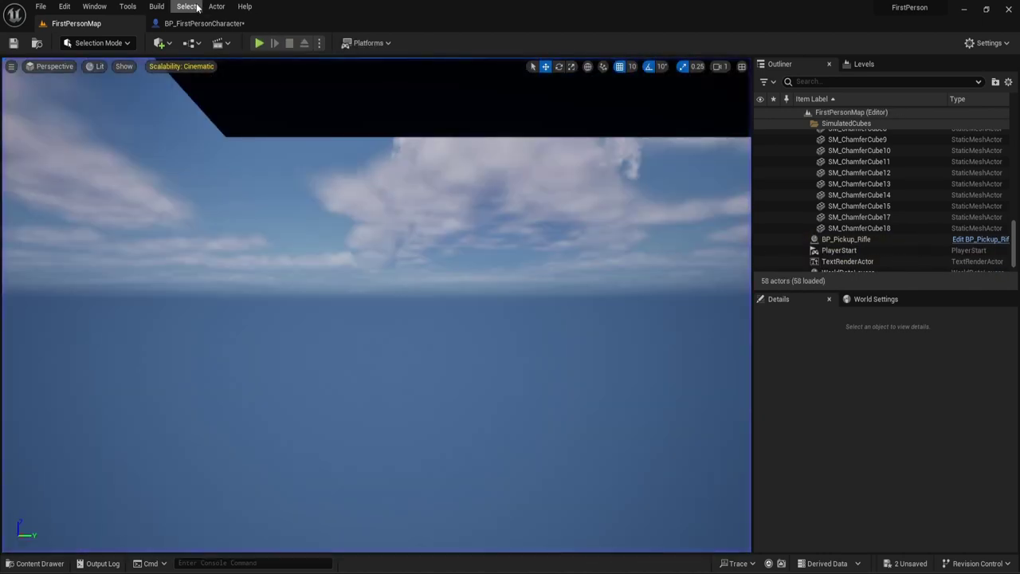
left_click(204, 24)
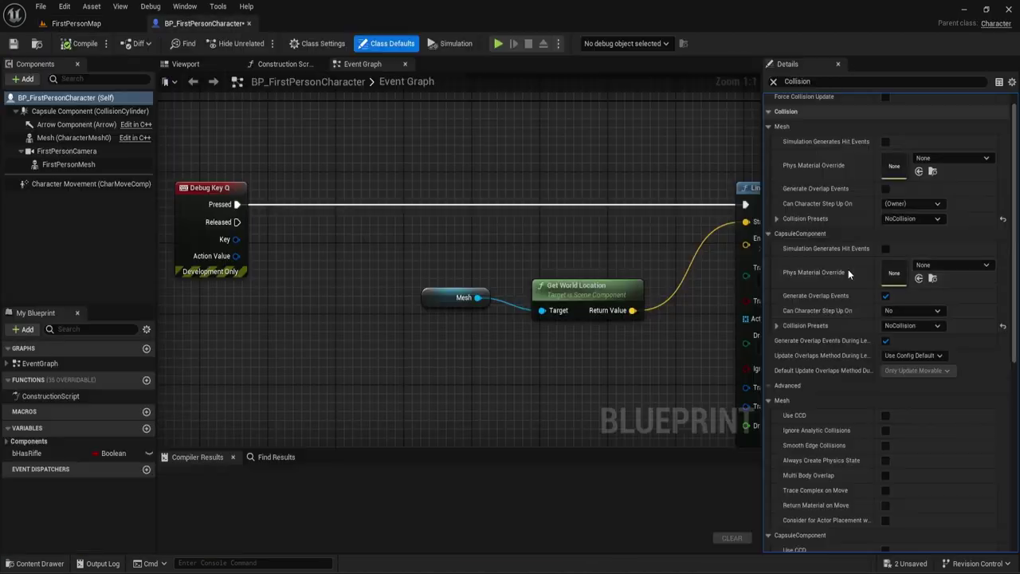
Undo the NoCollision preset changes on the character's Mesh and CapsuleComponent.
left_click(894, 220)
left_click(803, 211)
key("ctrl+z")
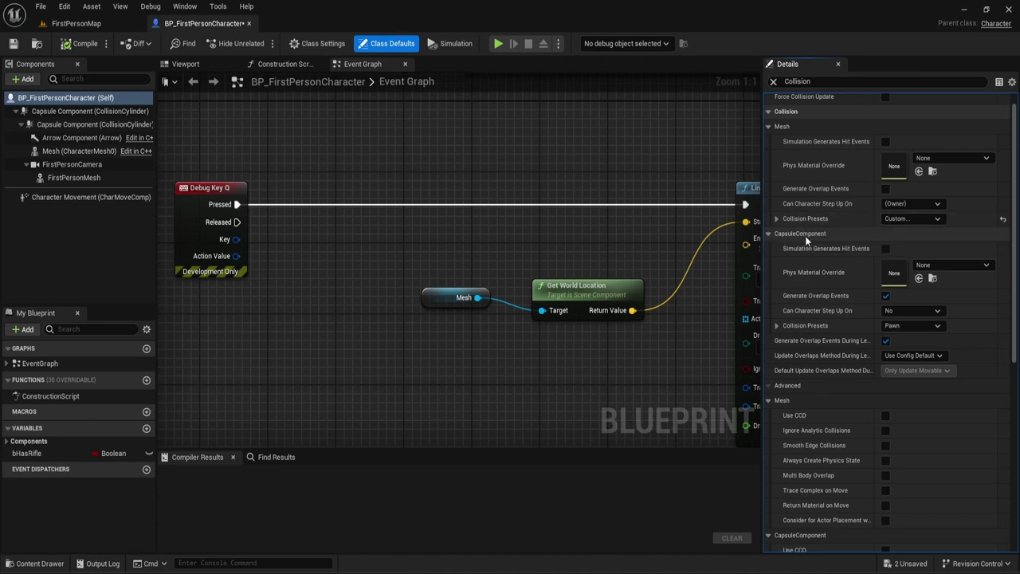
Play-test FirstPersonMap by picking up the rifle and firing projectiles at the blue cubes and walls, and end the session.
left_click(104, 23)
right_click_drag(377, 318, 376, 319)
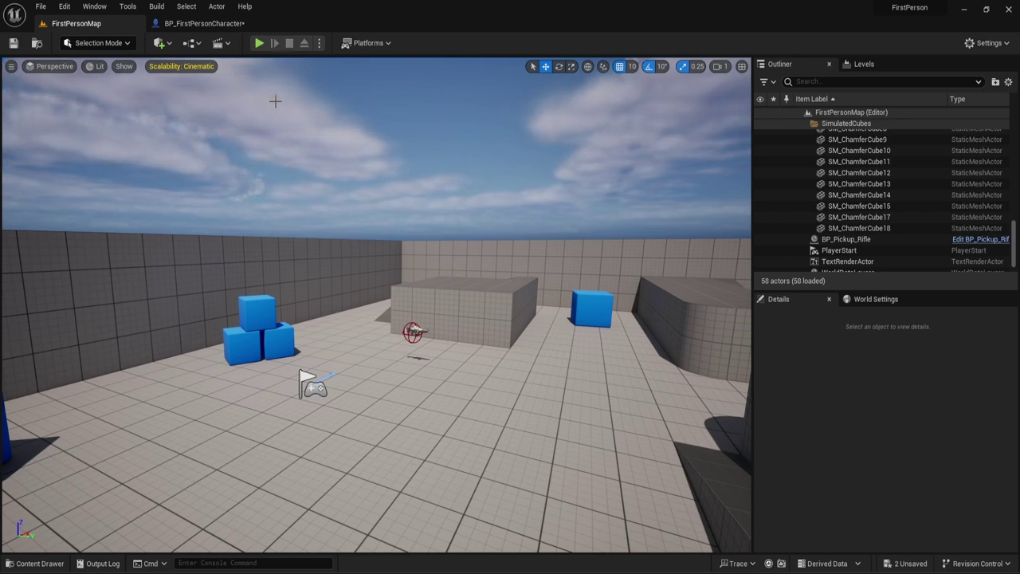
mouse_move(400, 362)
right_mouse_down()
mouse_move(400, 351)
mouse_move(400, 362)
right_mouse_up()
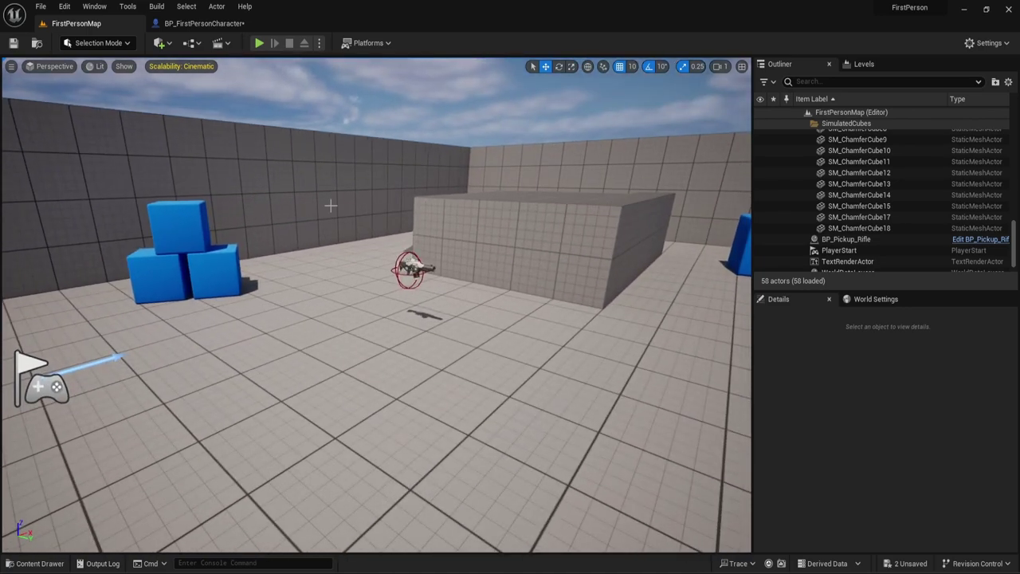
key("alt+p")
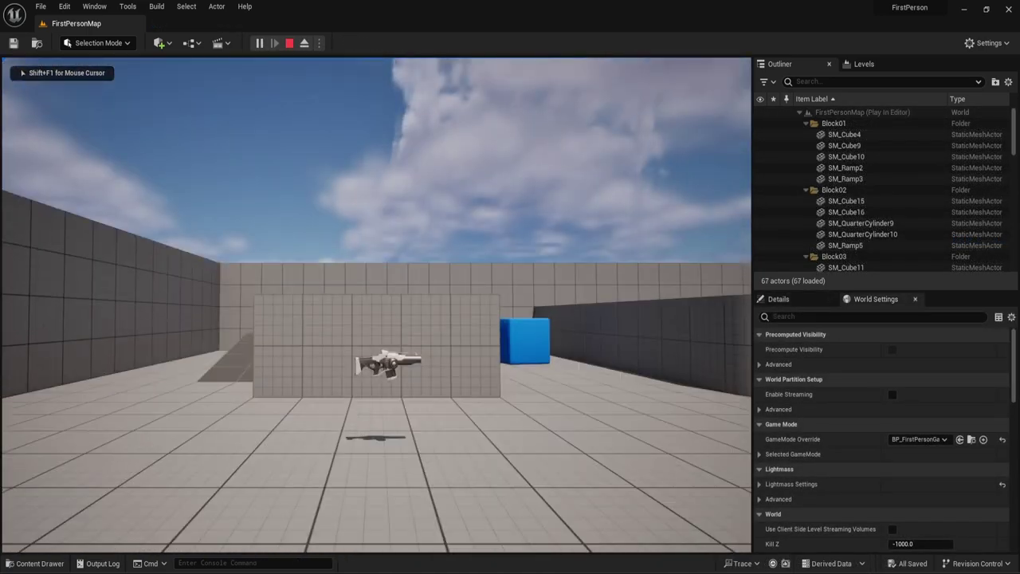
key("w")
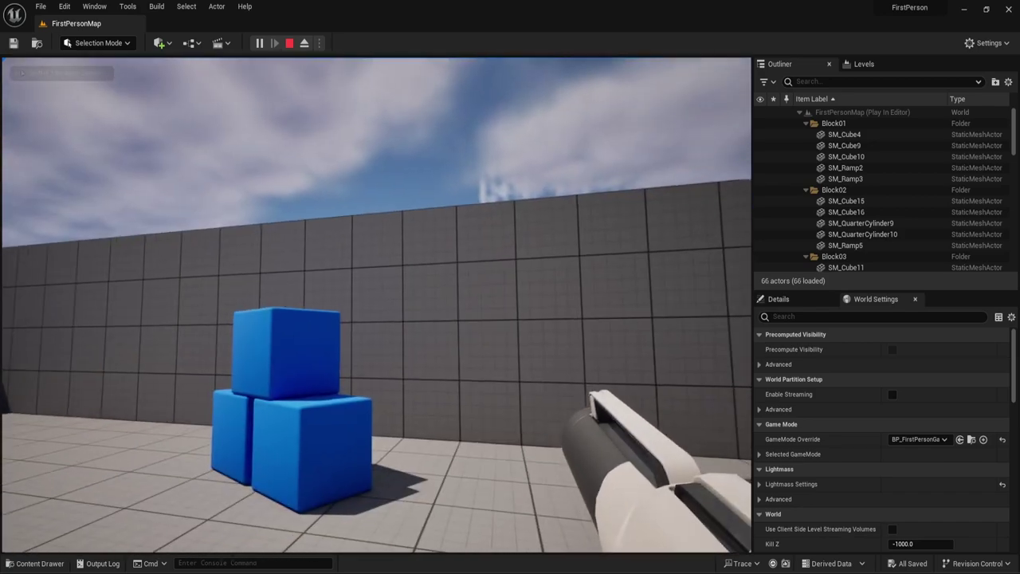
left_click(375, 304)
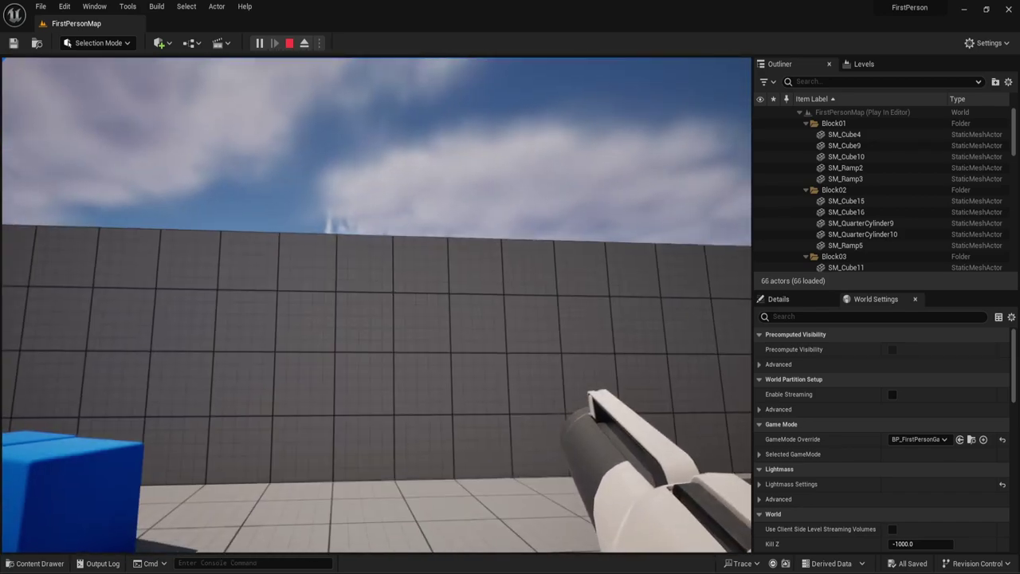
left_click(376, 305)
left_click(376, 305)
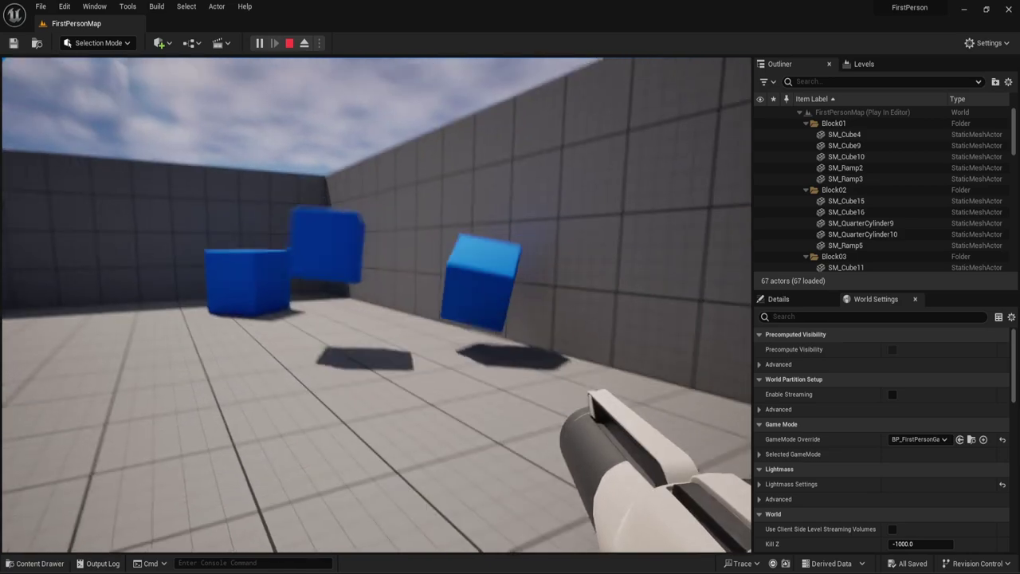
key("w")
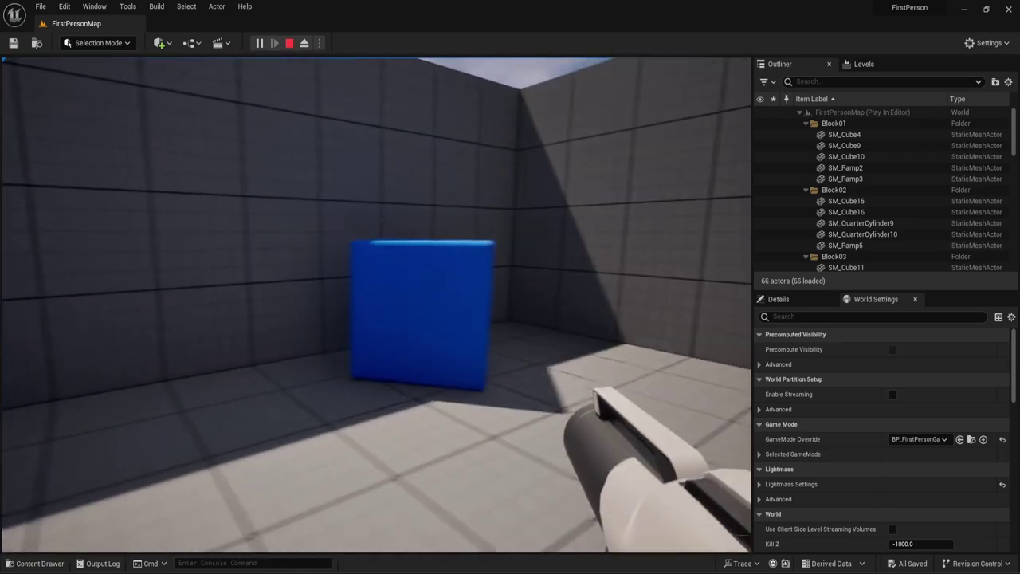
key("w")
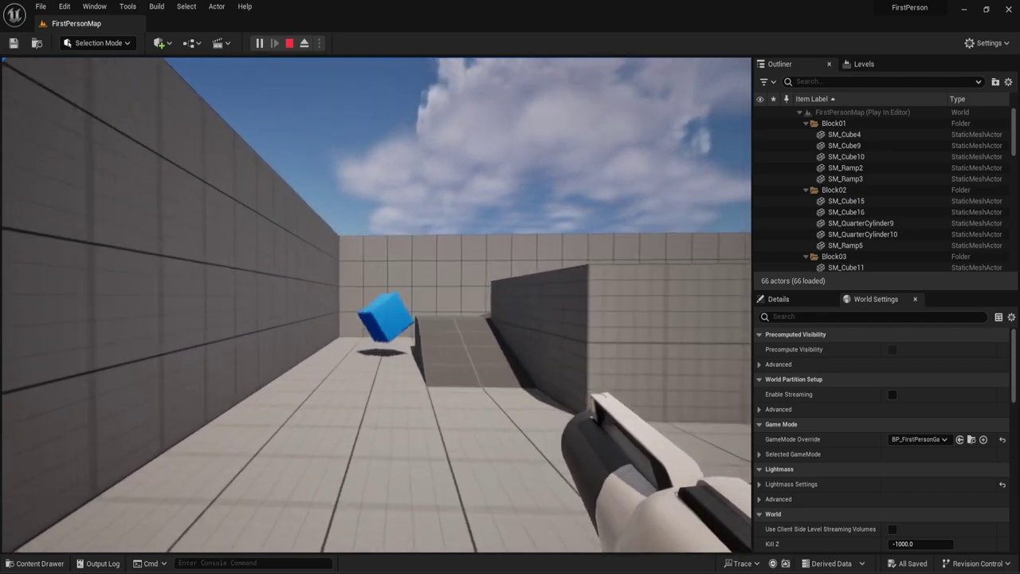
left_click(377, 304)
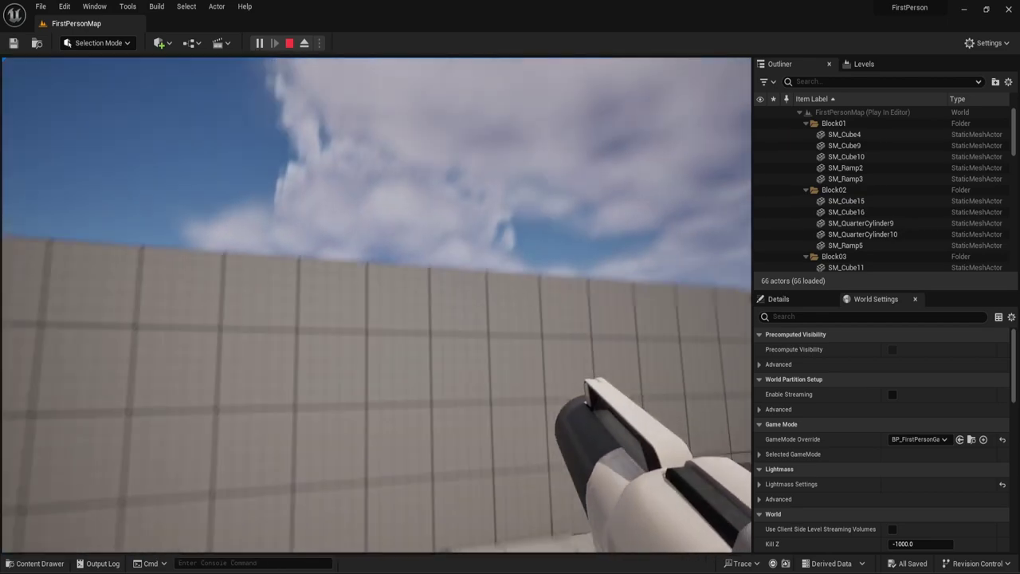
left_click(376, 305)
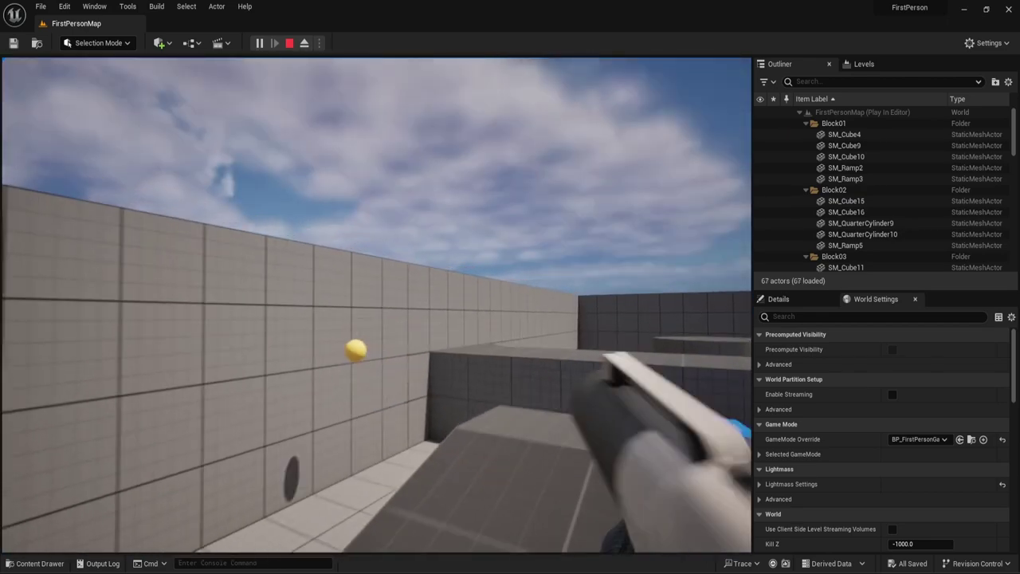
left_click(376, 305)
left_click(377, 305)
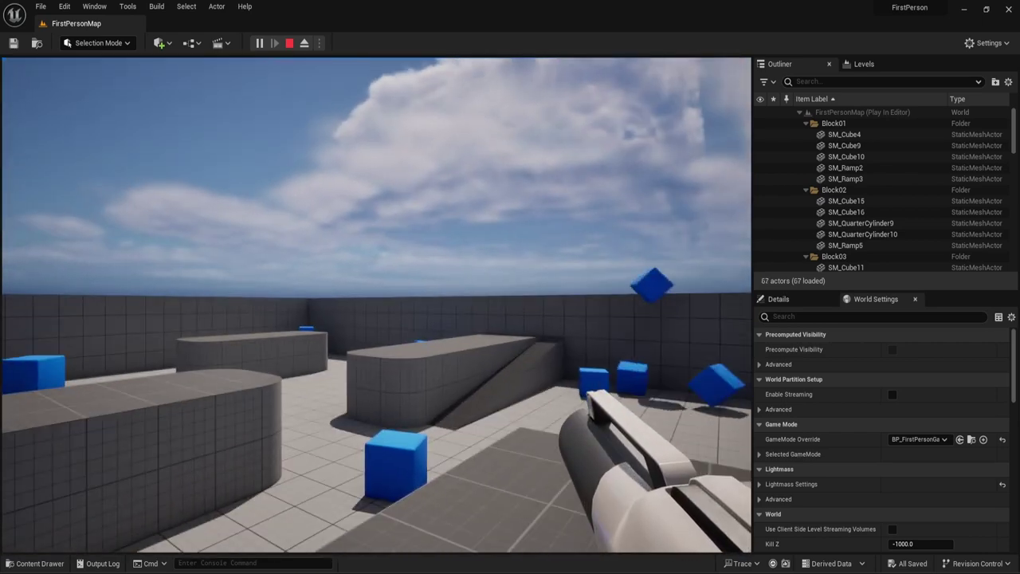
key("Escape")
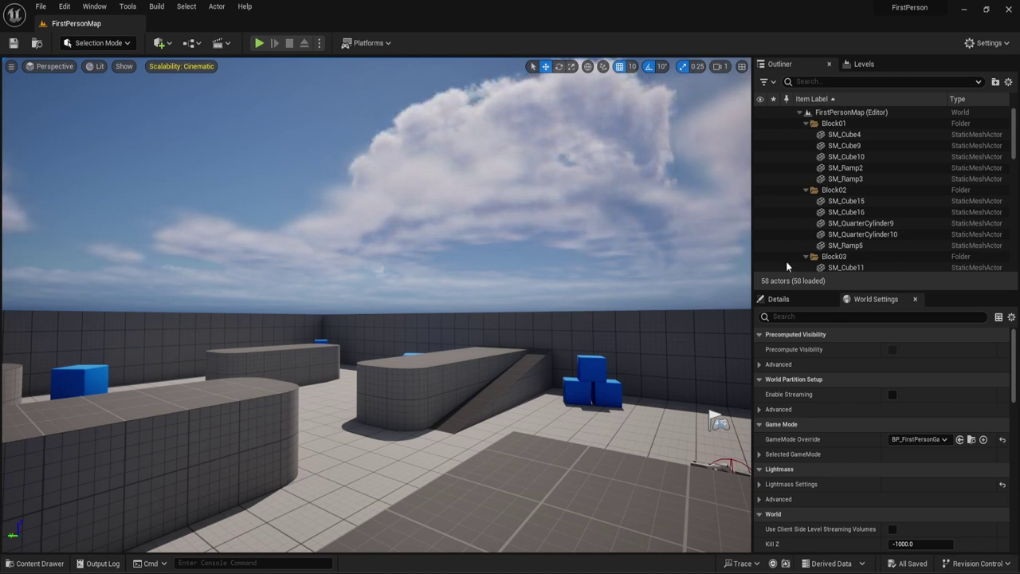
Open the BP_FirstPersonProjectile blueprint, filter the CollisionComponent's details by "Collision" and widen the area showing them.
right_click_drag(469, 94, 444, 376)
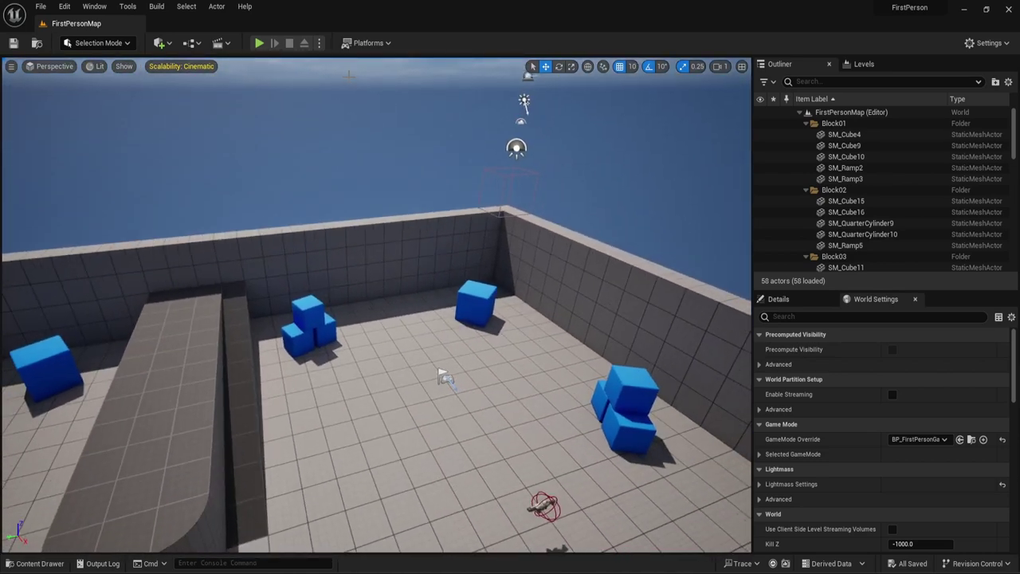
left_click(36, 567)
double_click(435, 422)
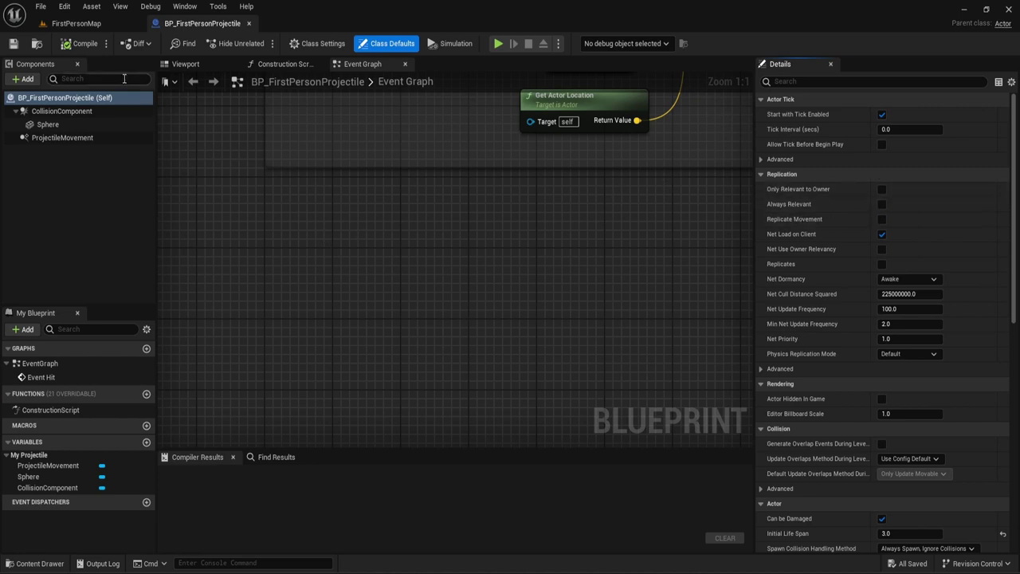
left_click(62, 111)
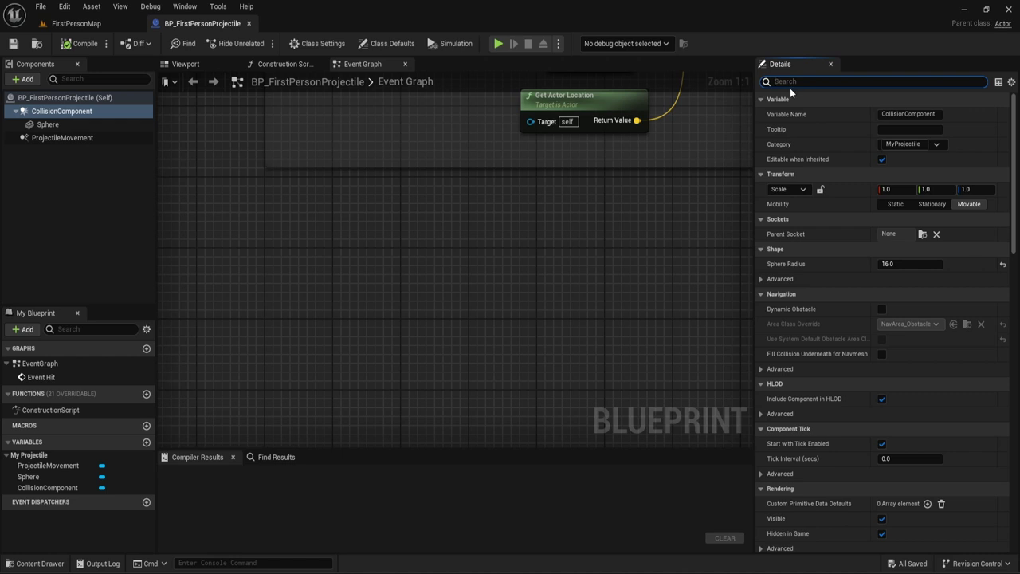
type("on")
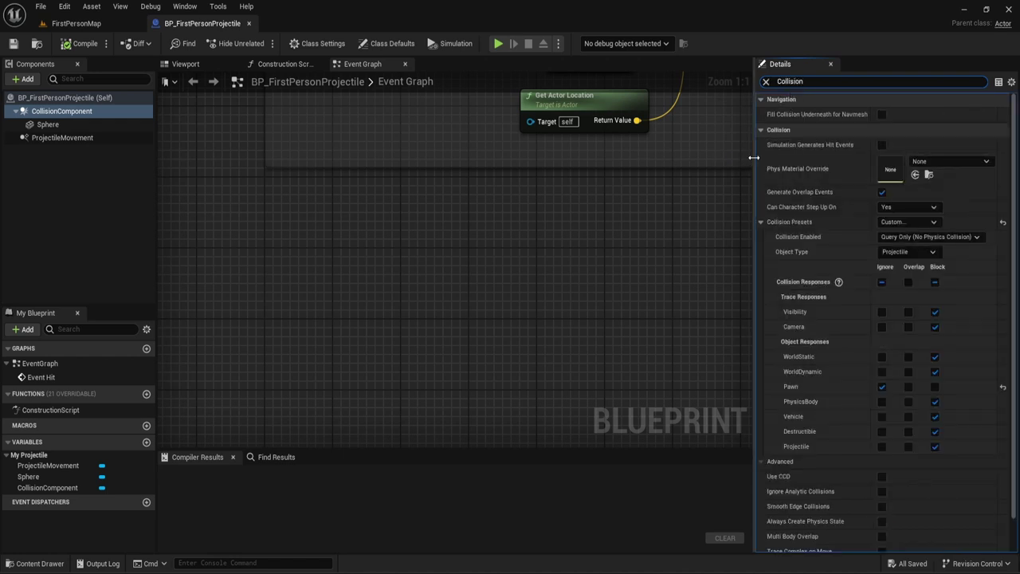
left_click_drag(755, 160, 509, 166)
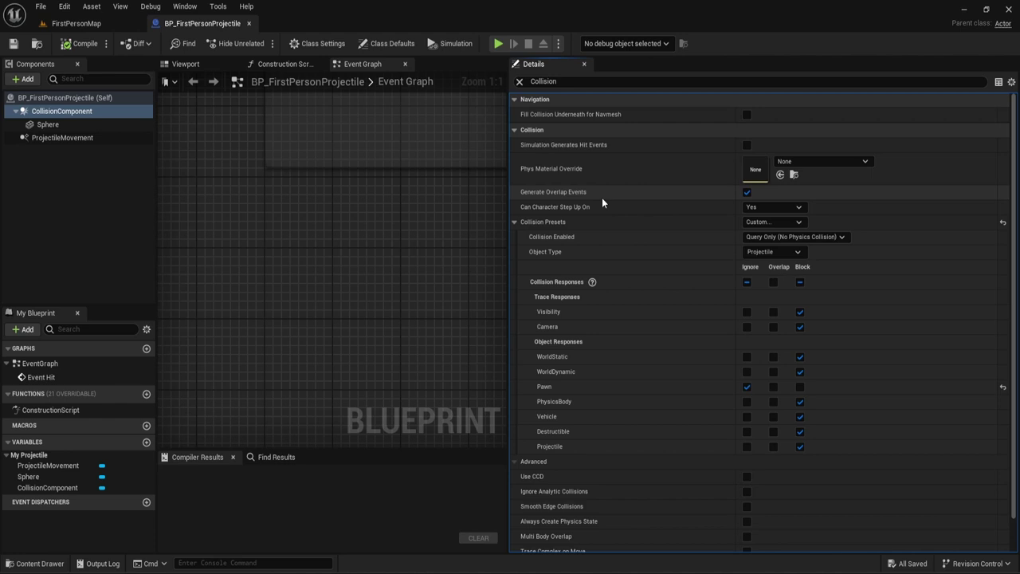
Add an Event ActorBeginOverlap node to the projectile blueprint's Event Graph.
right_click(283, 232)
type("ac")
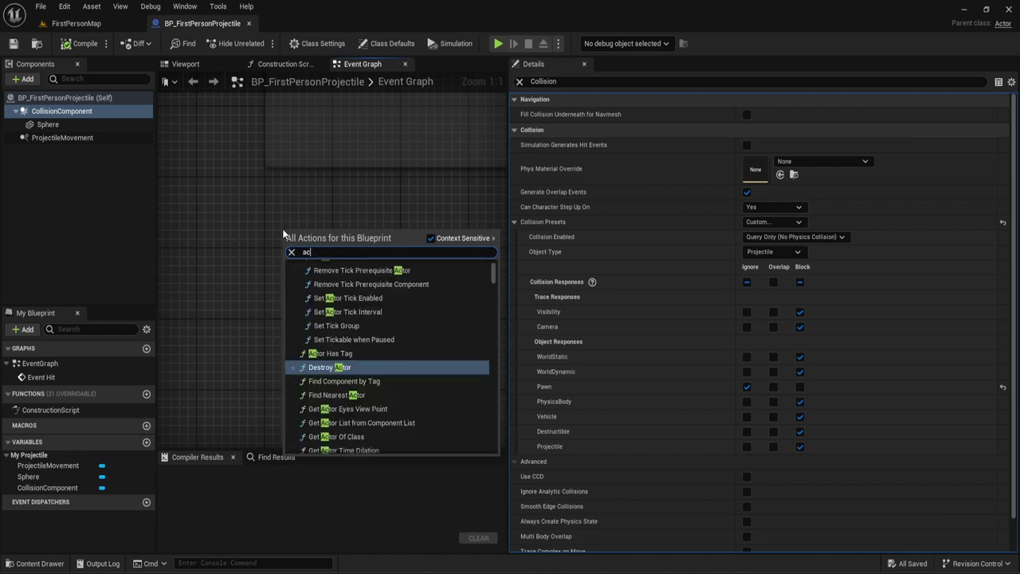
type("tor")
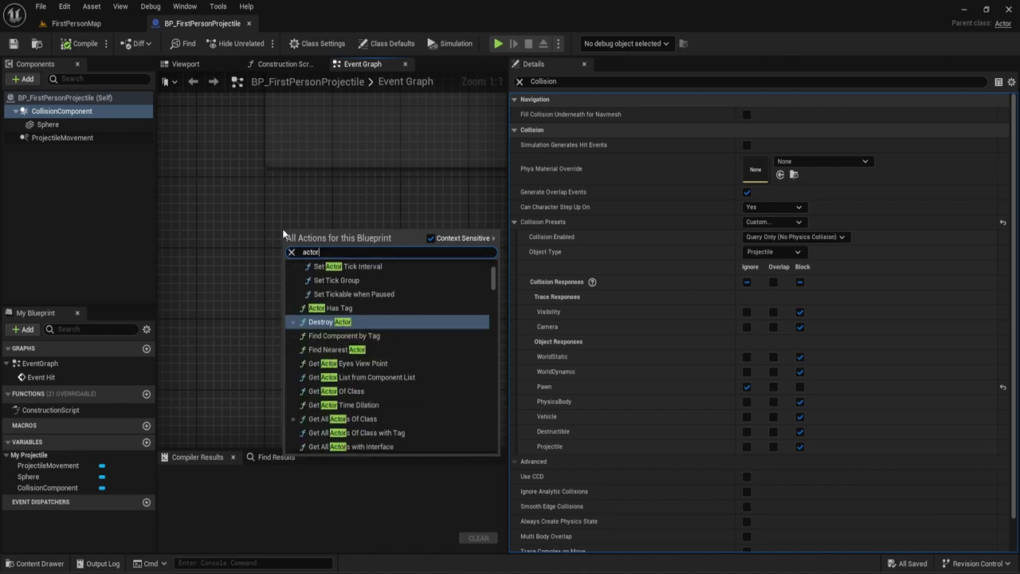
type(" overlap")
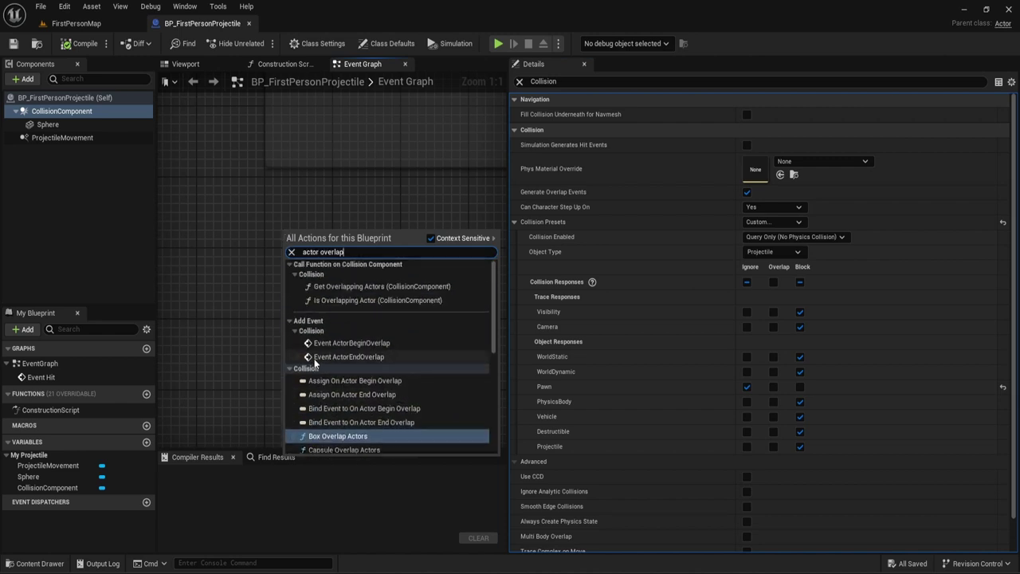
left_click(335, 343)
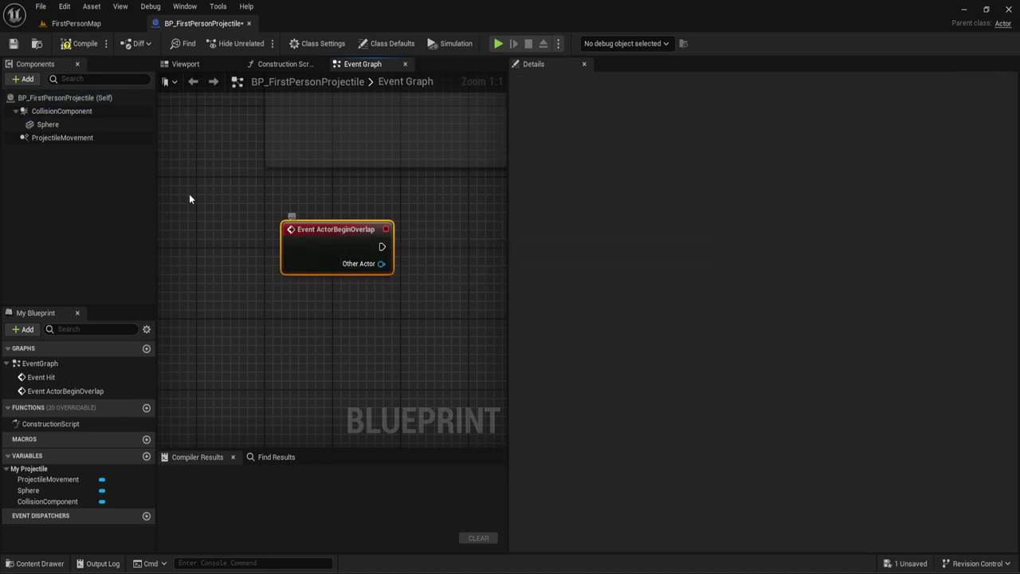
Toggle Generate Overlap Events off and back on for the CollisionComponent, and delete the Event ActorBeginOverlap node.
left_click(64, 112)
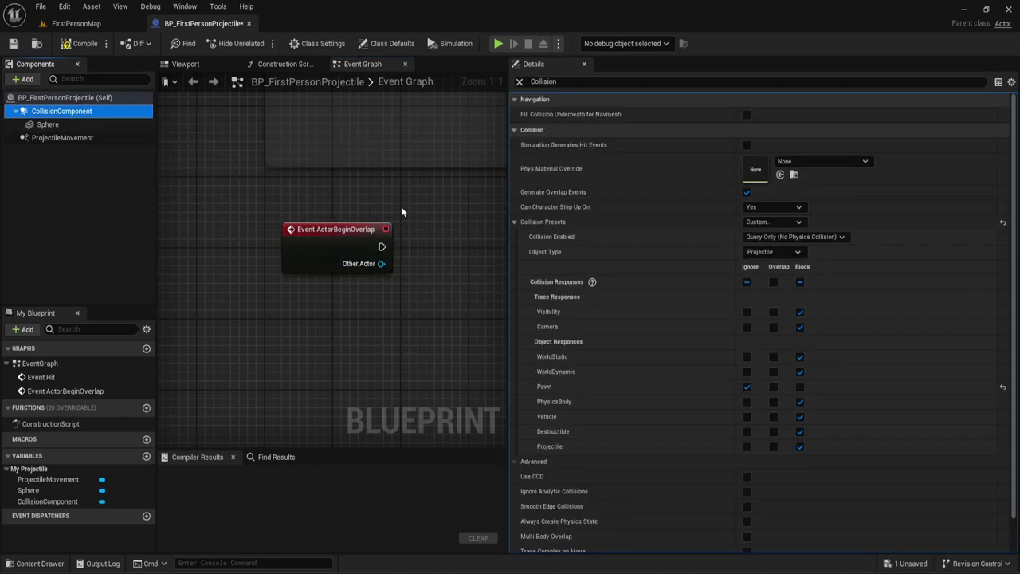
left_click(746, 192)
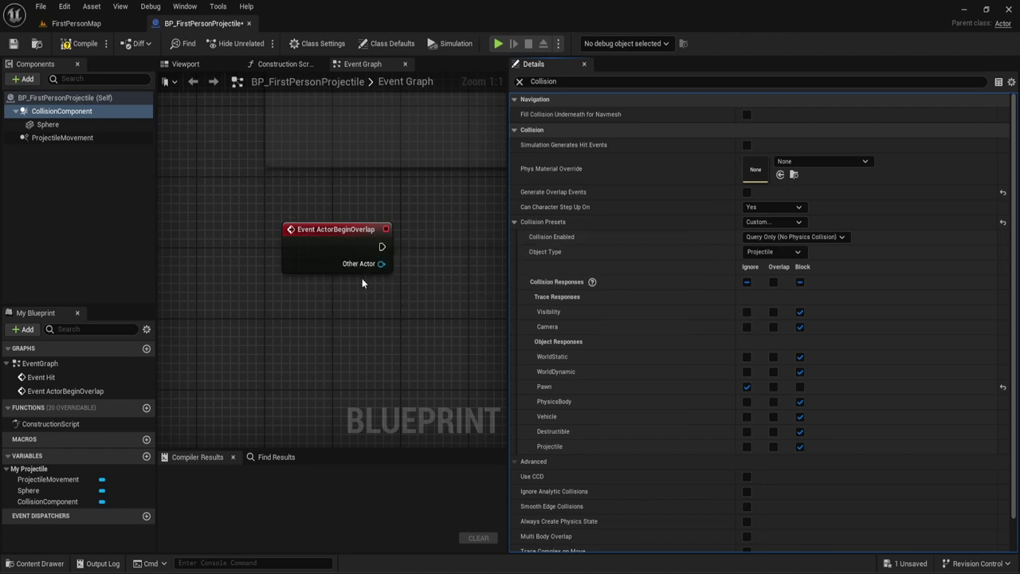
left_click(747, 193)
left_click(353, 247)
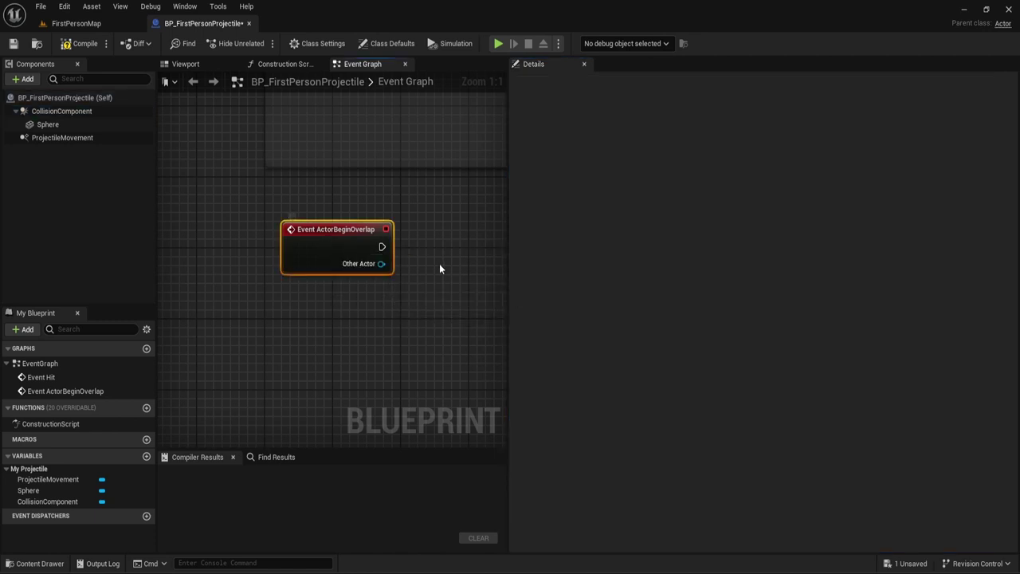
key("Delete")
Review the CollisionComponent's Can Character Step Up On options and keep Yes.
left_click(58, 111)
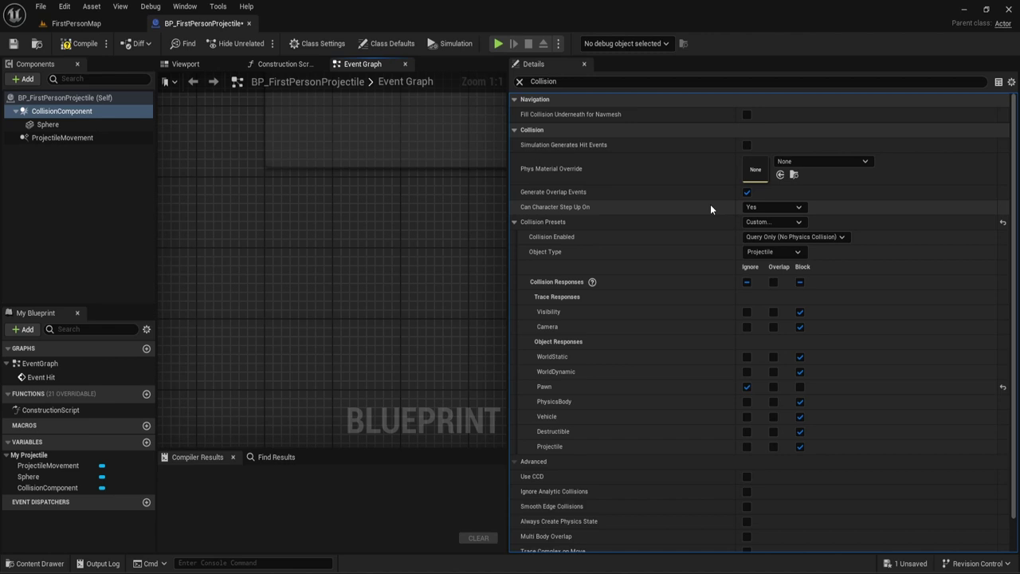
left_click(767, 207)
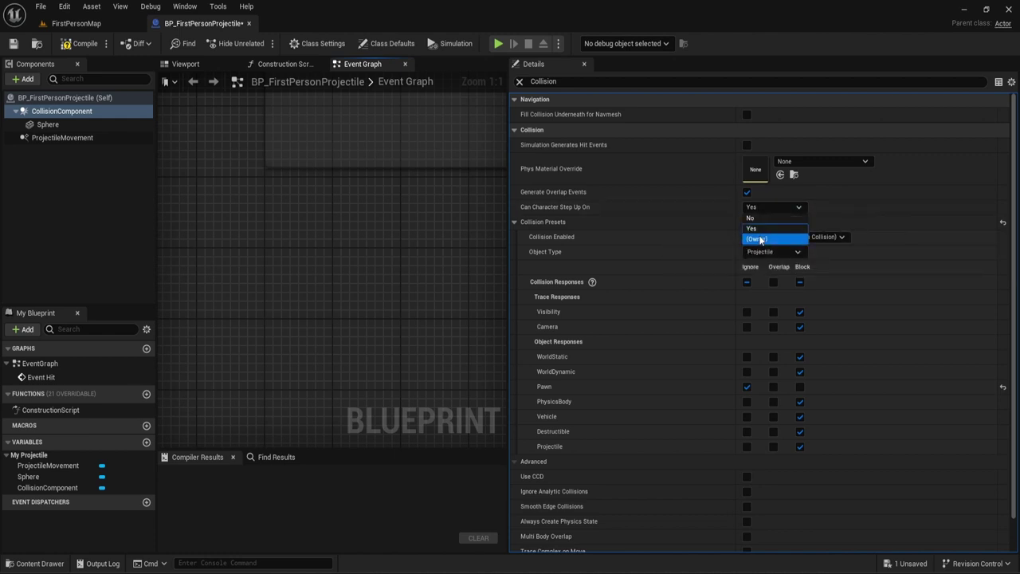
left_click(752, 229)
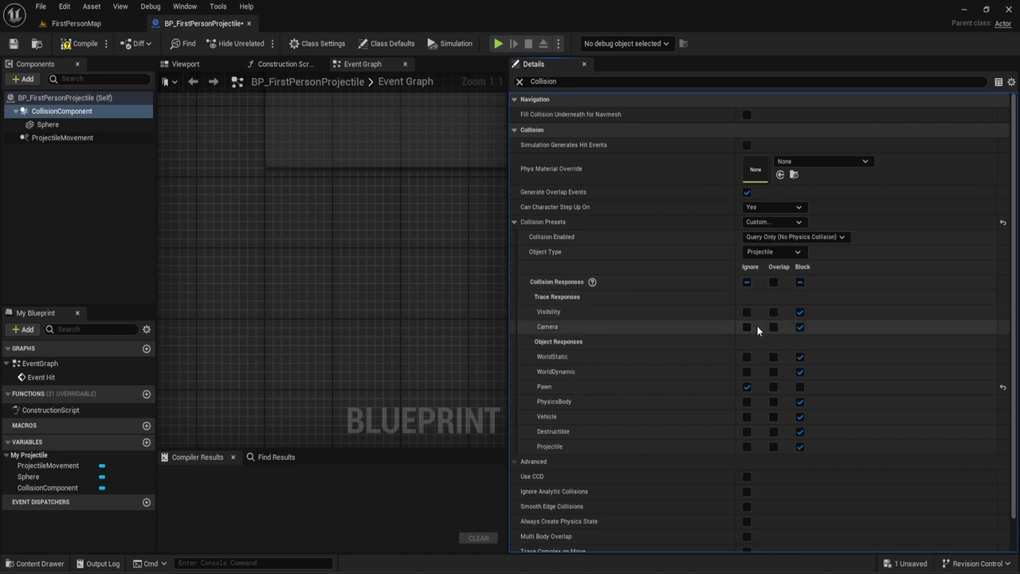
Set all of the CollisionComponent's collision responses to Ignore and look through the available collision presets.
left_click(747, 282)
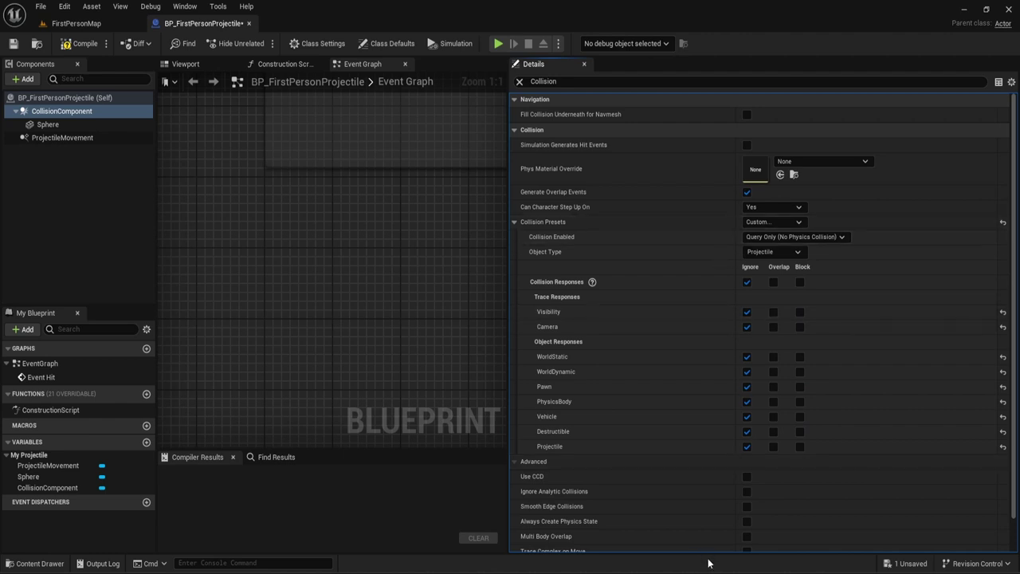
left_click(772, 222)
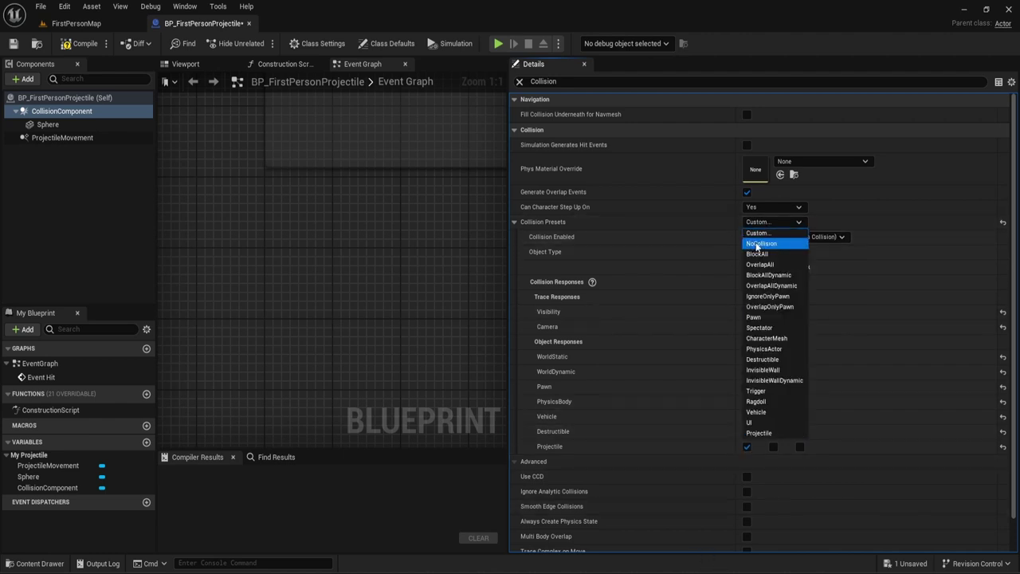
left_click(762, 223)
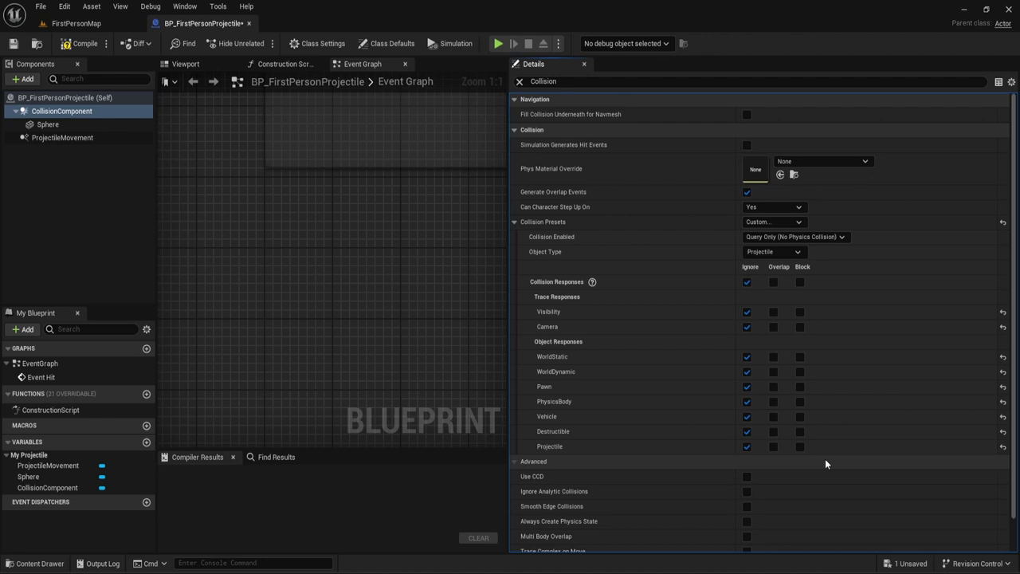
Play-test FirstPersonMap by picking up the rifle and firing projectiles at the floor and blue cubes, and end the session.
left_click(80, 24)
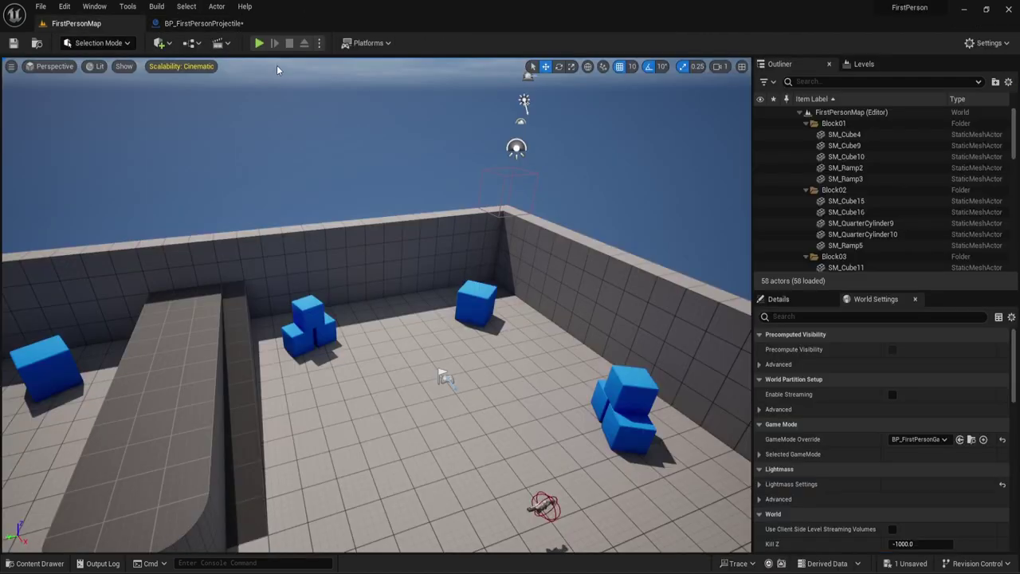
left_click(259, 43)
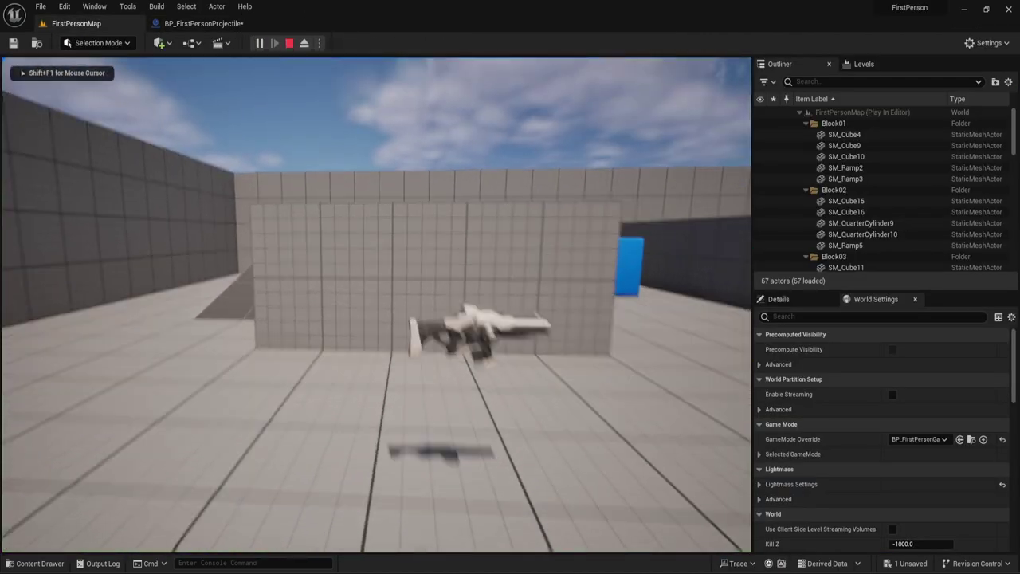
key("w")
left_click(376, 305)
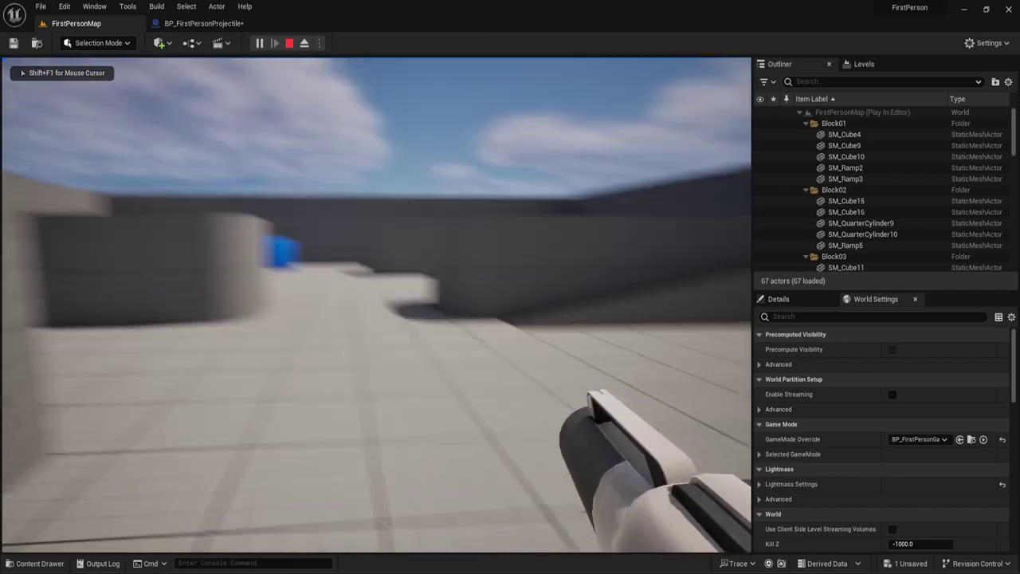
left_click(376, 304)
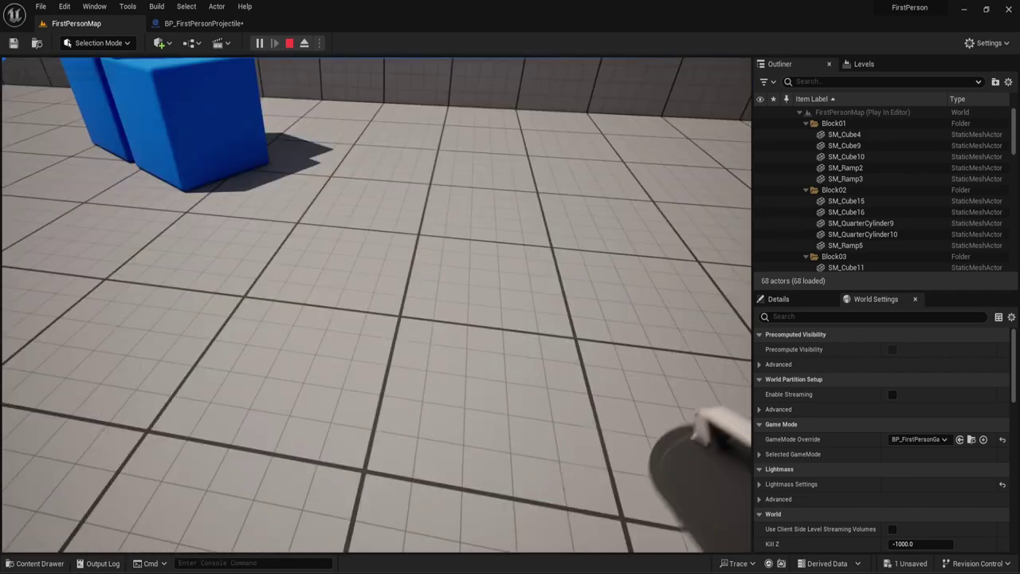
left_click(376, 304)
left_click(377, 304)
left_click(376, 305)
left_click(377, 304)
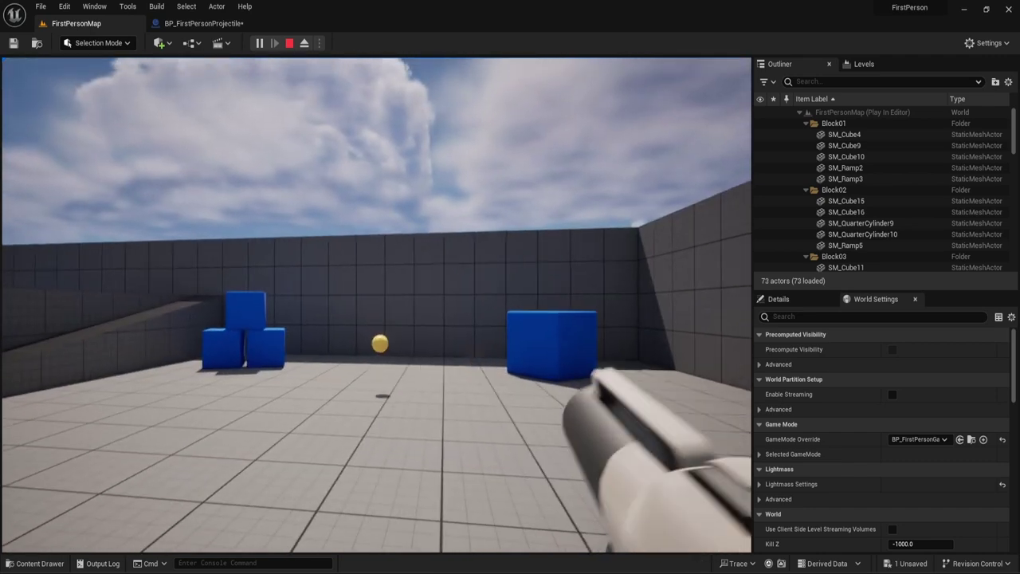
key("Escape")
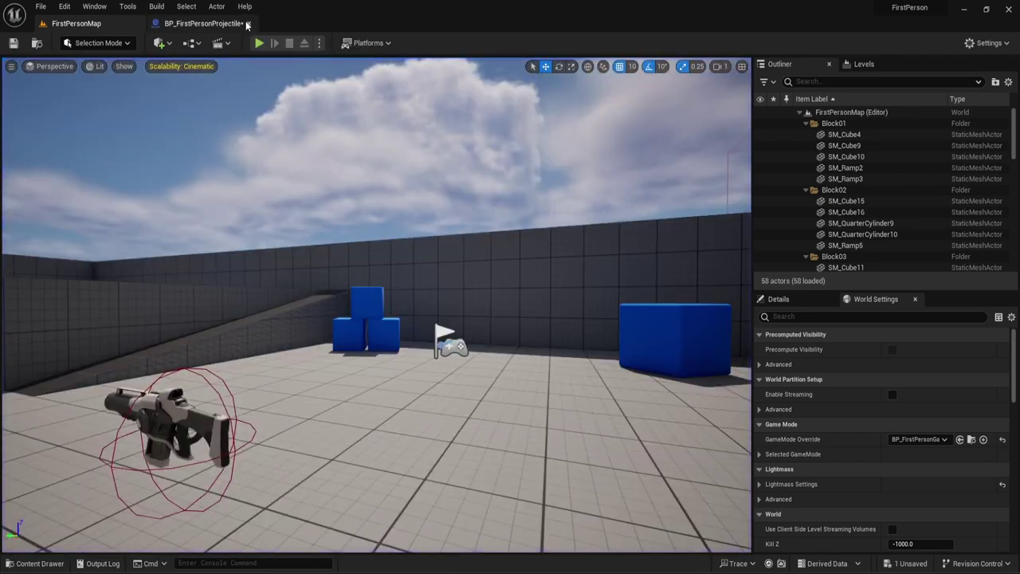
Undo the all-Ignore collision response change, reopen BP_FirstPersonProjectile and show the CollisionComponent's collision settings.
left_click(247, 24)
left_click(34, 563)
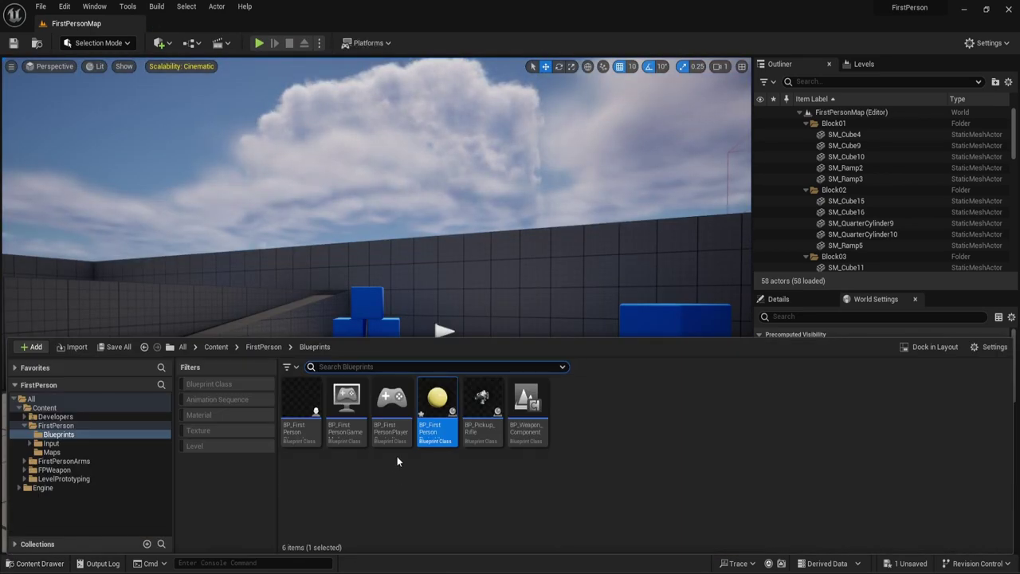
double_click(436, 400)
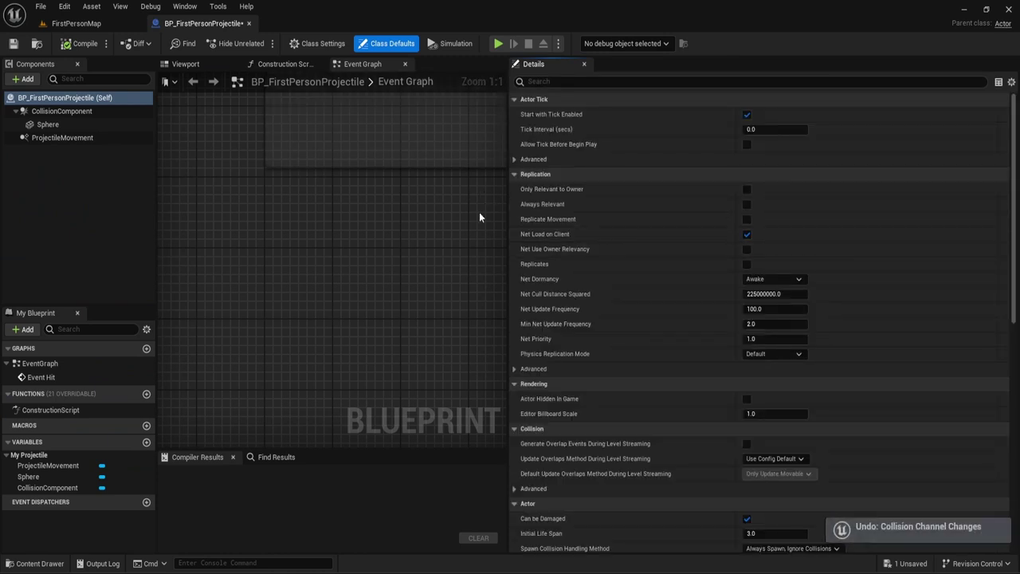
left_click(51, 112)
scroll(708, 226, "down", 5)
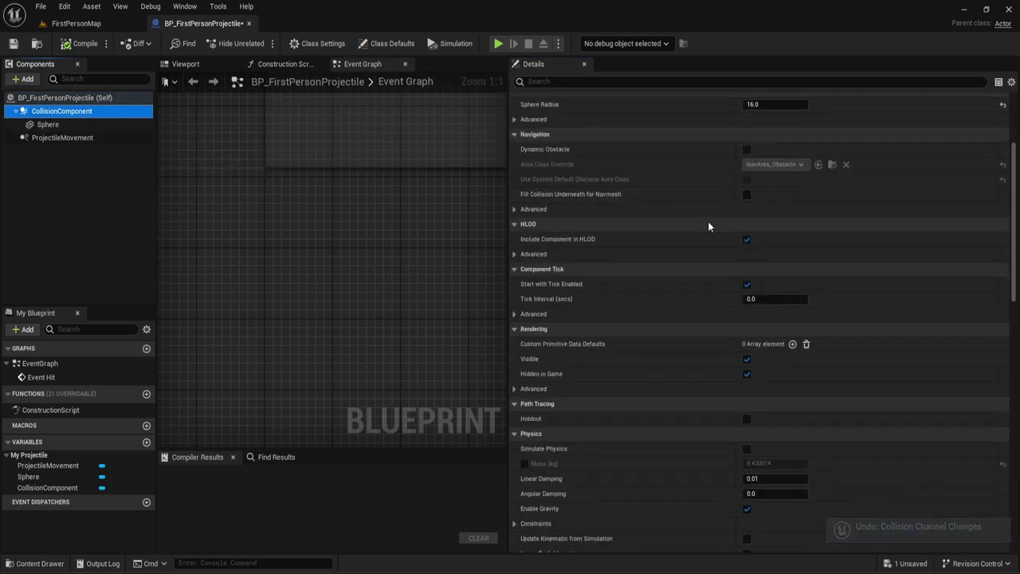
scroll(712, 208, "down", 10)
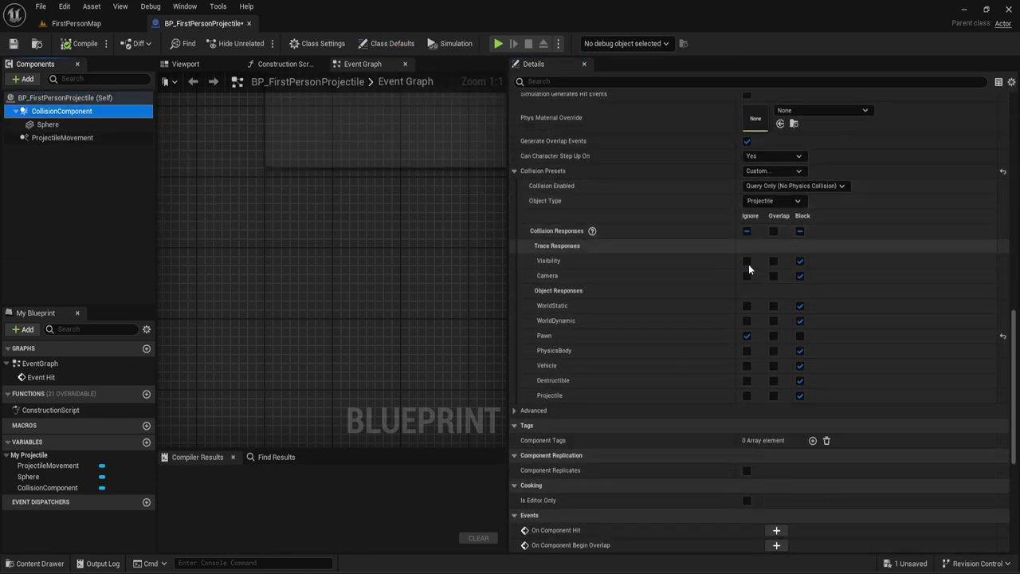
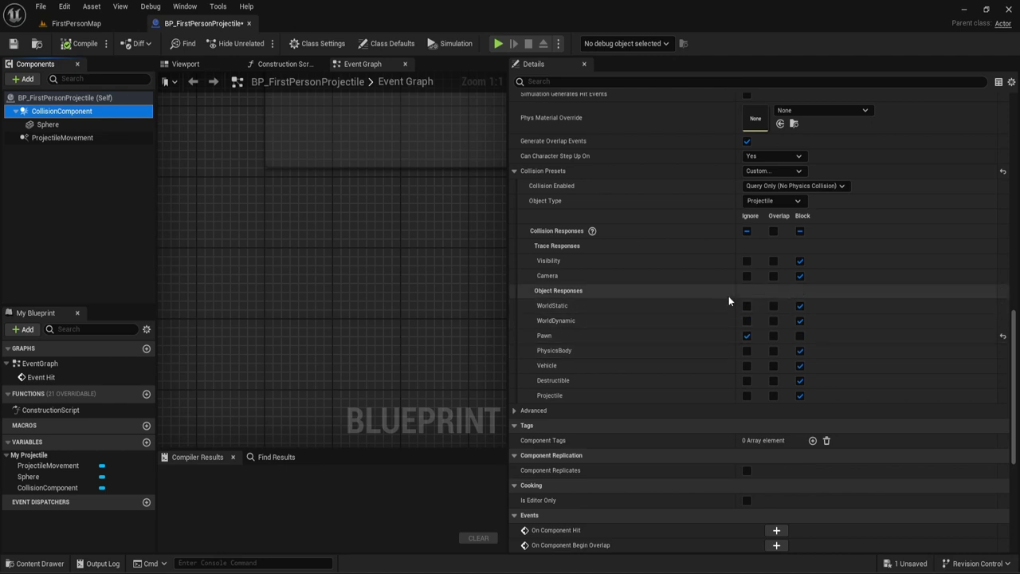
Set the CollisionComponent's Camera response to Ignore, try Block for Pawn and Camera, and undo those two Block changes.
left_click(746, 275)
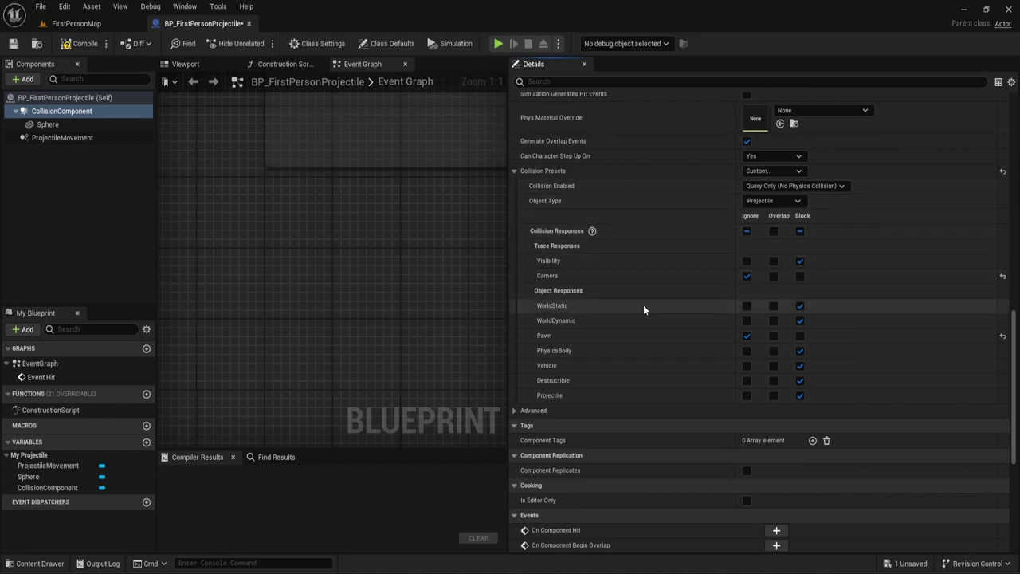
left_click(800, 335)
left_click(800, 276)
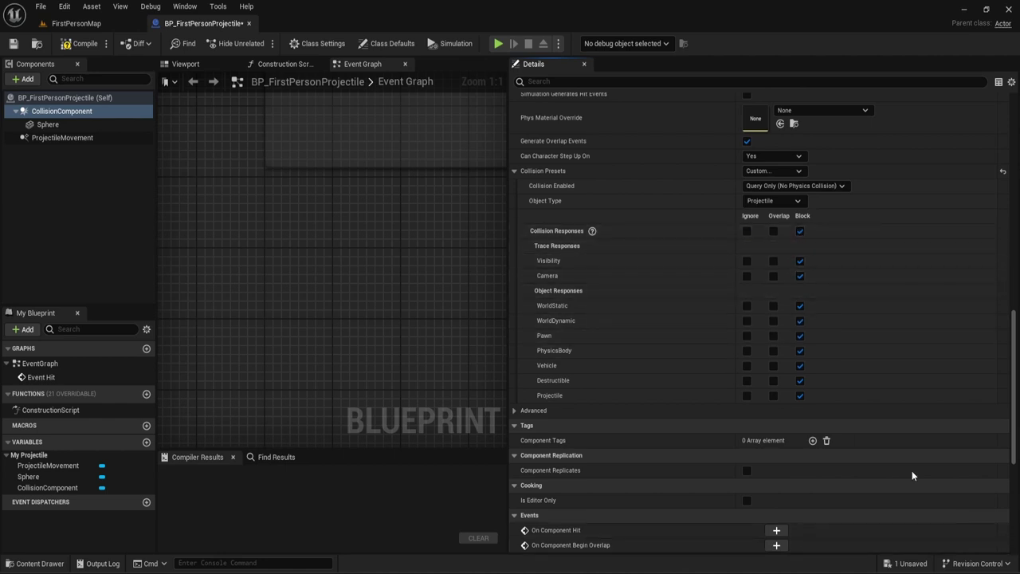
key("ctrl+z")
key("ctrl+z")
Select the large blue cube in the corner of FirstPersonMap and show its details.
left_click(105, 26)
right_click_drag(186, 88, 186, 87)
left_click(492, 351)
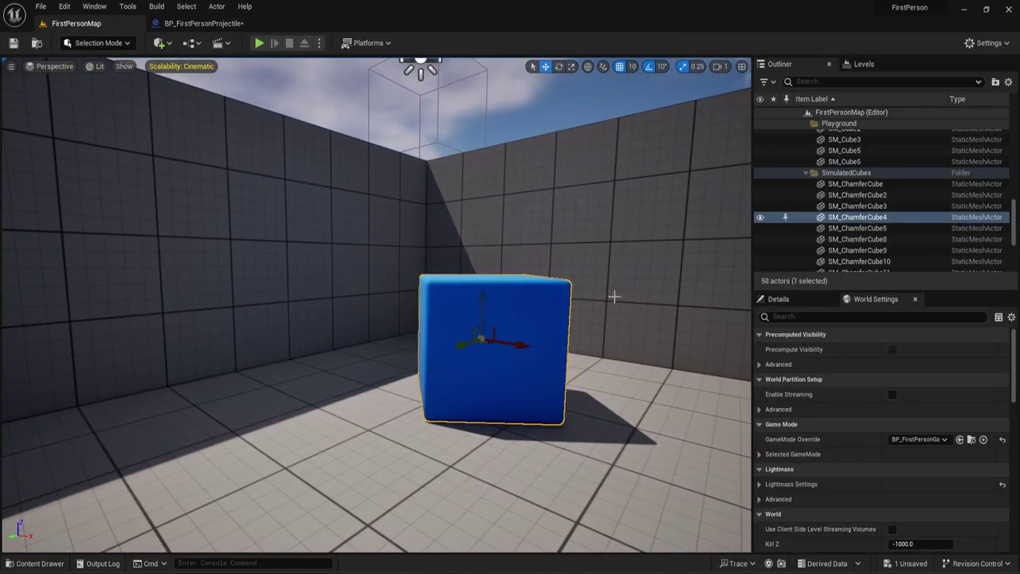
left_click(778, 299)
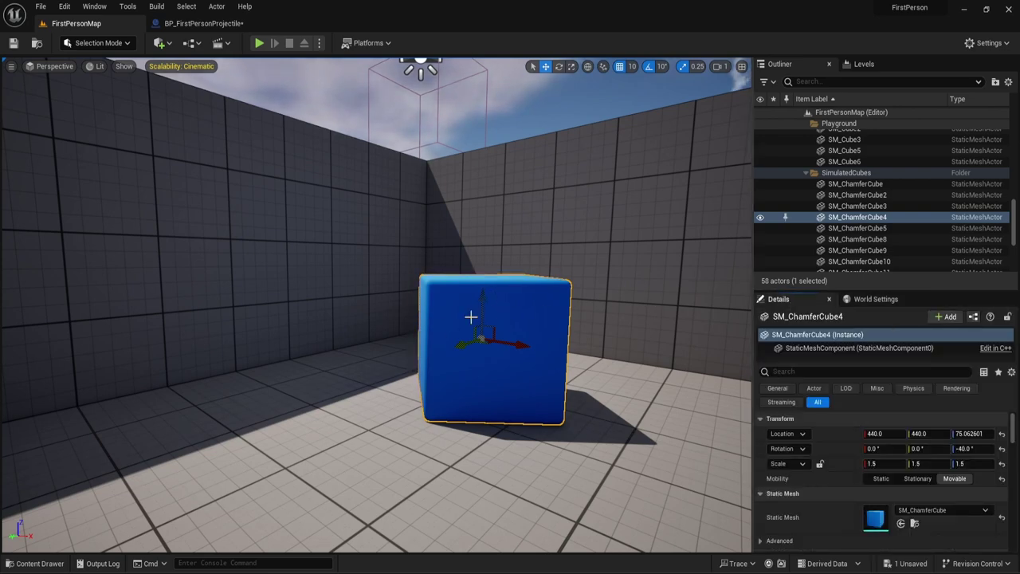
right_click_drag(396, 305, 458, 298)
key("f")
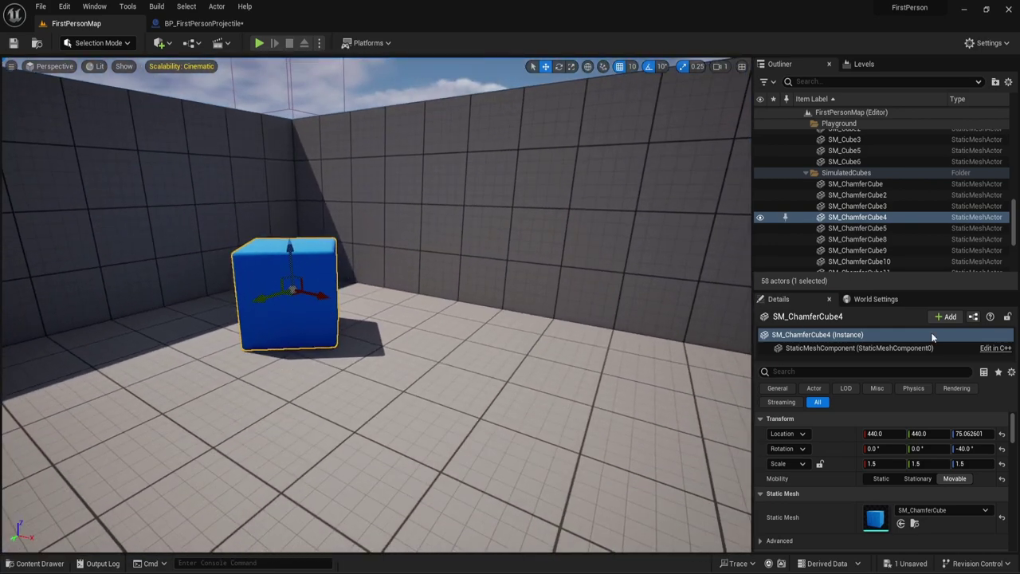
Convert the selected cube into a new StaticMeshActor subclass blueprint named BP_Test.
left_click(974, 317)
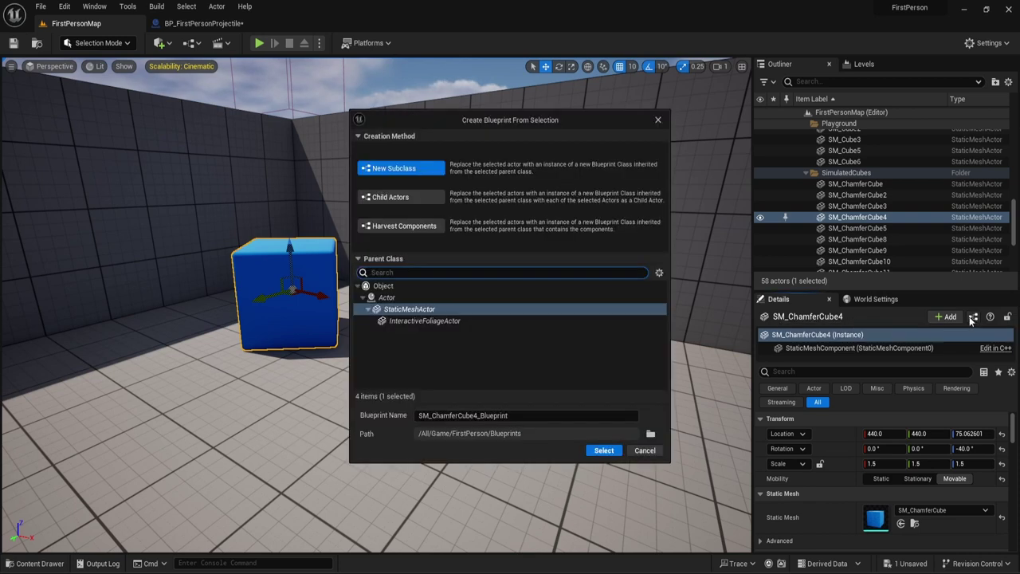
left_click(435, 415)
type("BP_Test")
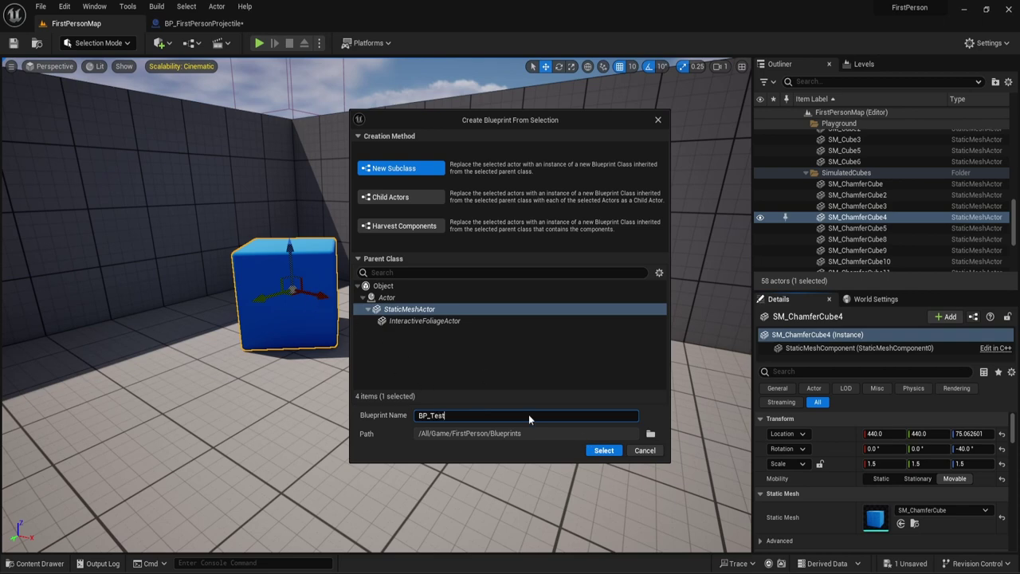
left_click(600, 450)
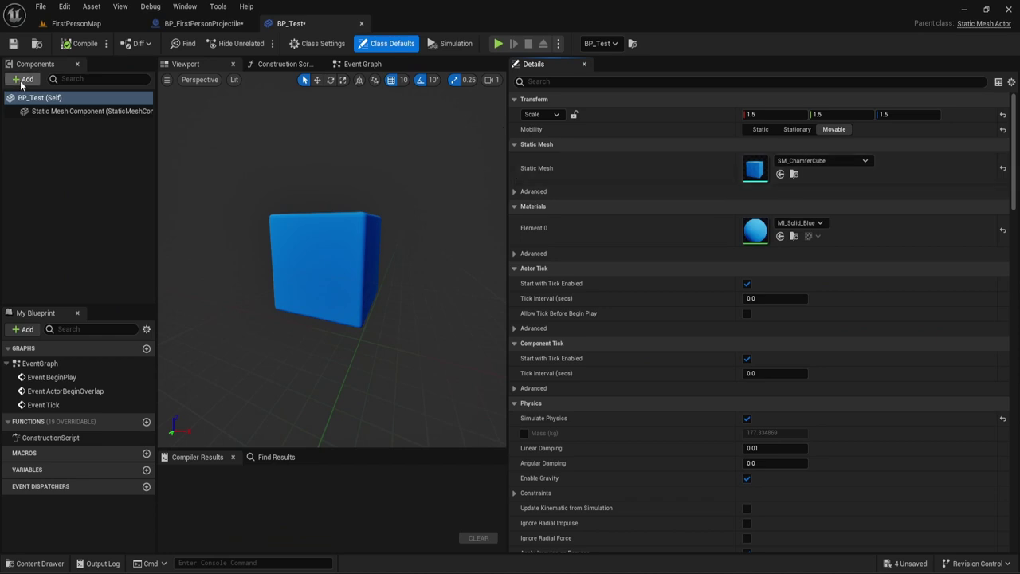
Filter BP_Test's details by "collision", expand its Collision Presets and compare them with BP_FirstPersonProjectile's responses.
left_click(562, 82)
type("collision")
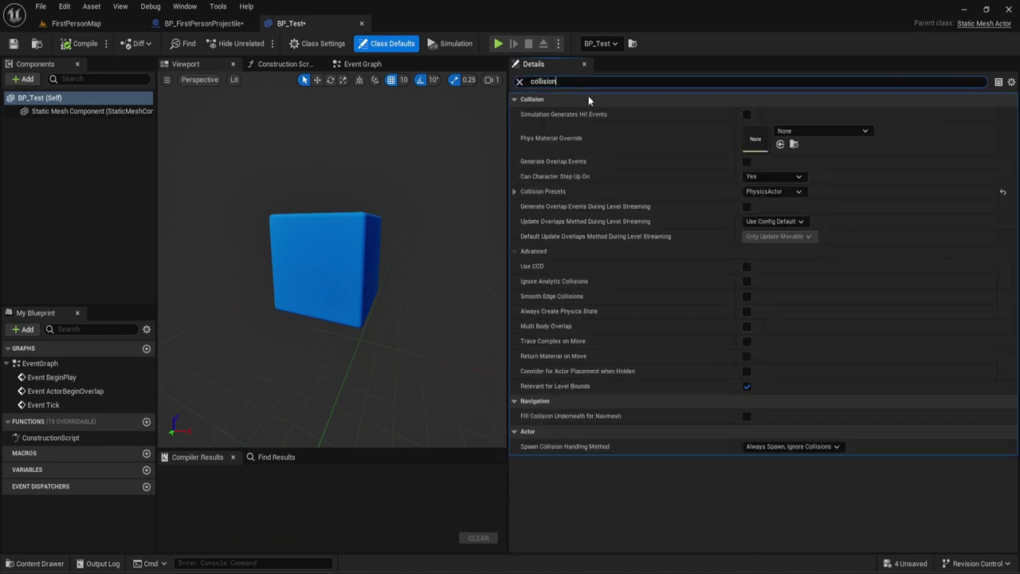
left_click(515, 192)
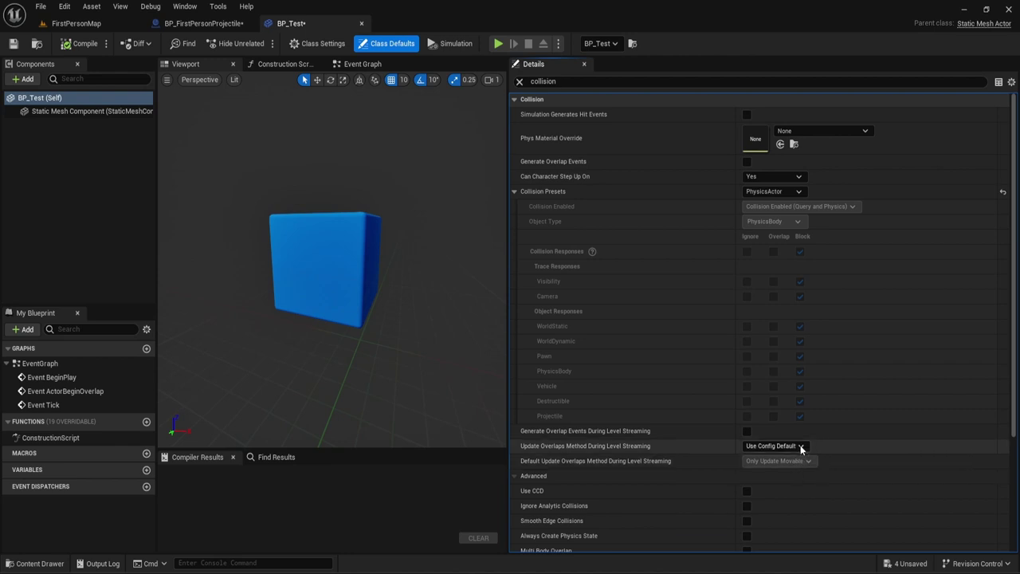
left_click(197, 23)
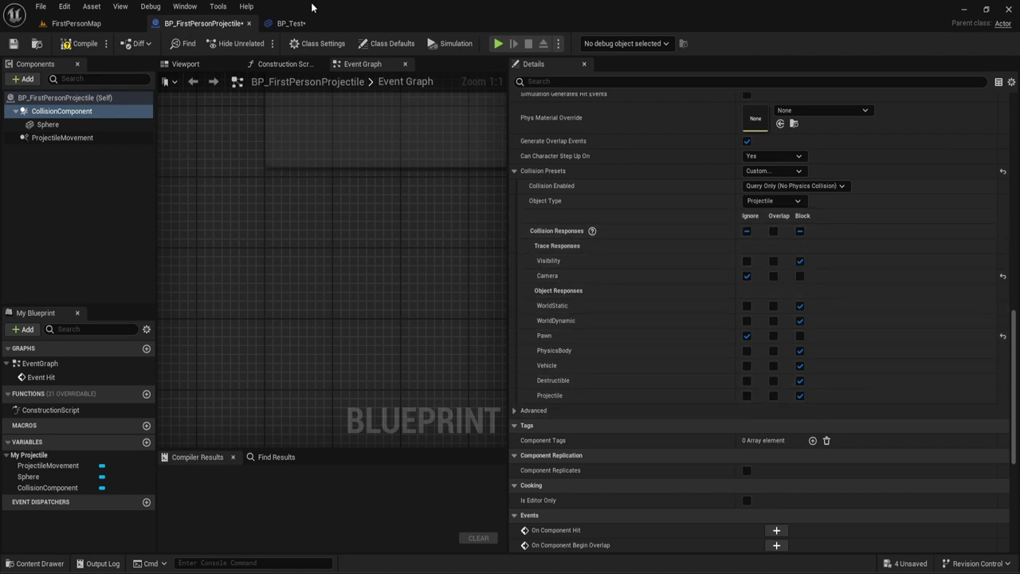
Set BP_Test's collision preset to NoCollision.
left_click(288, 23)
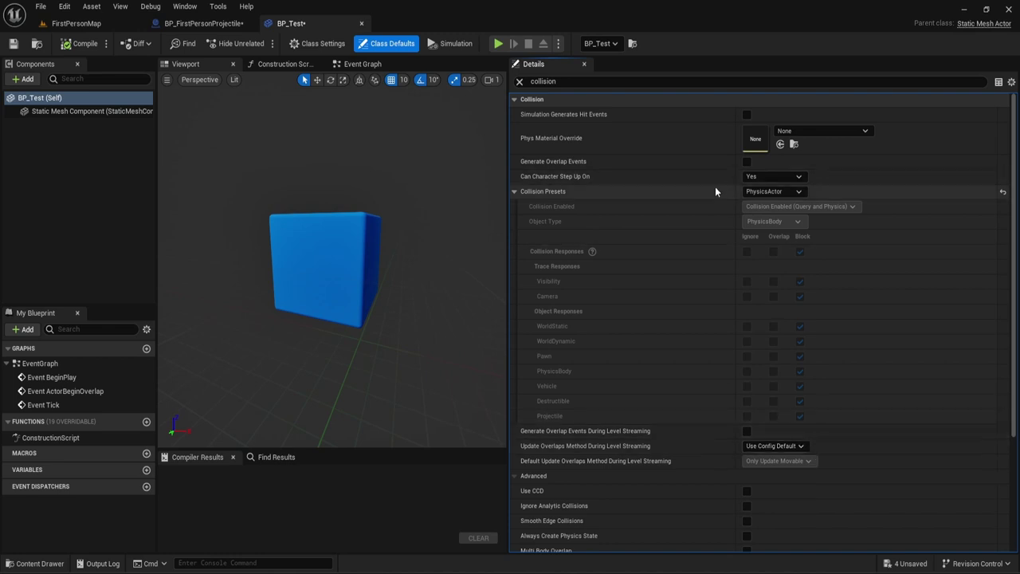
left_click(758, 192)
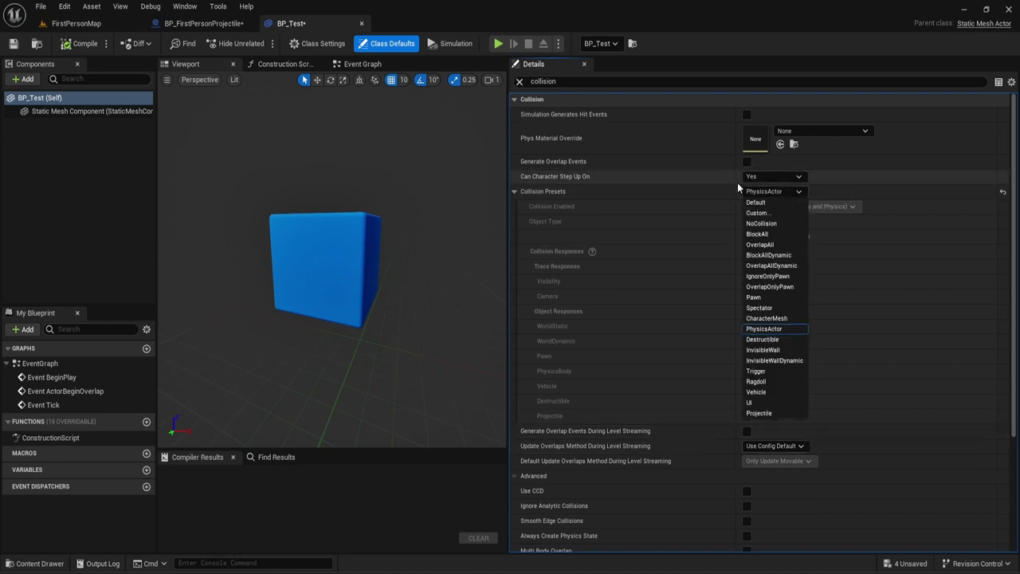
left_click(752, 224)
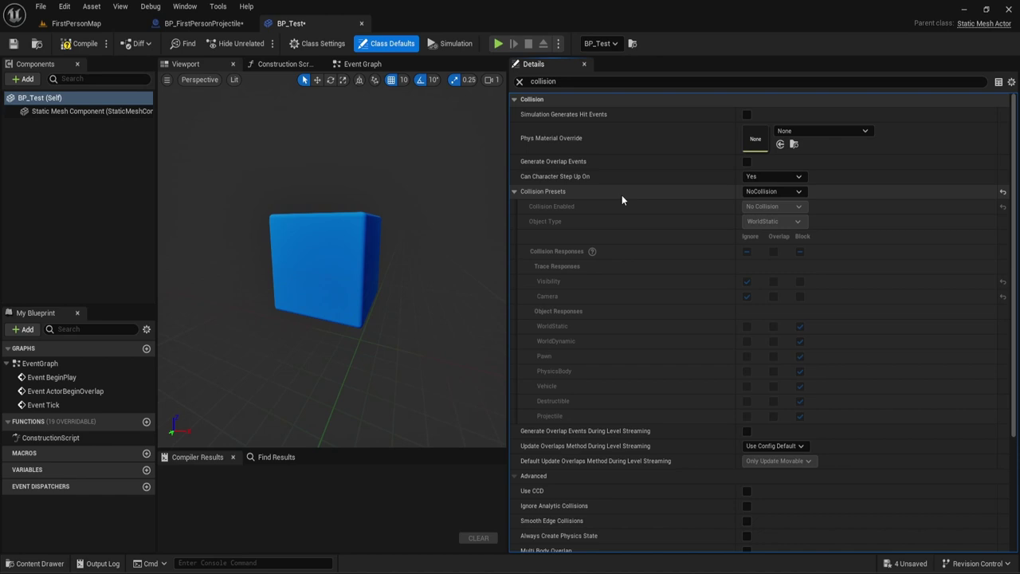
Play FirstPersonMap, pick up the rifle and fire several projectiles around and through the large blue BP_Test cube.
left_click(76, 24)
left_click(259, 43)
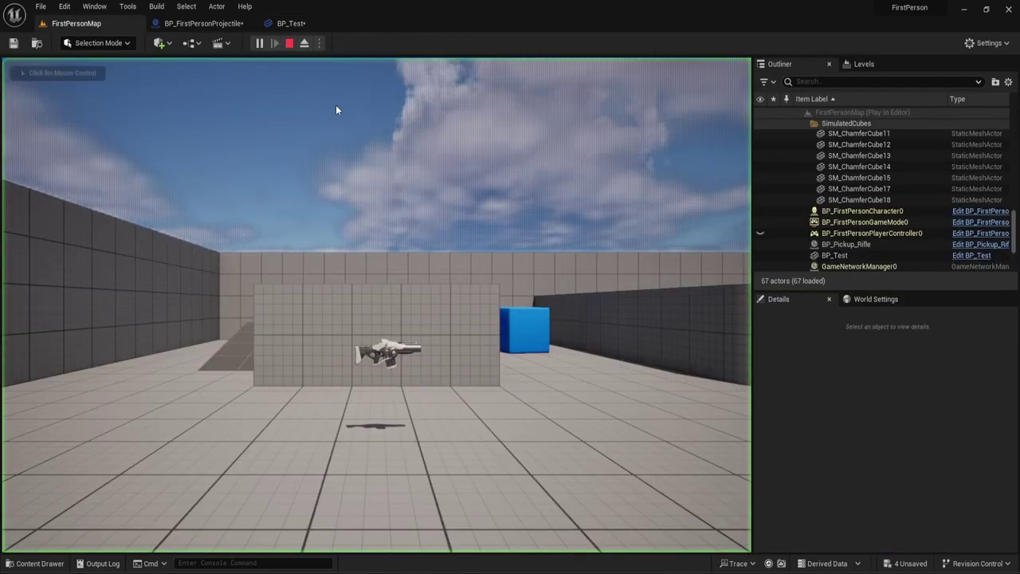
key("w")
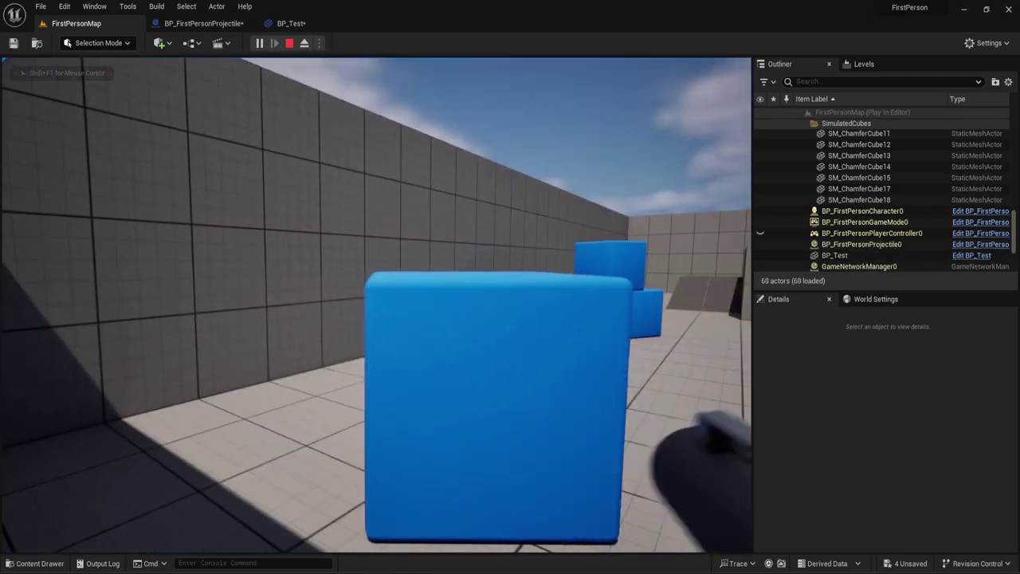
left_click(376, 306)
left_click(377, 305)
left_click(376, 306)
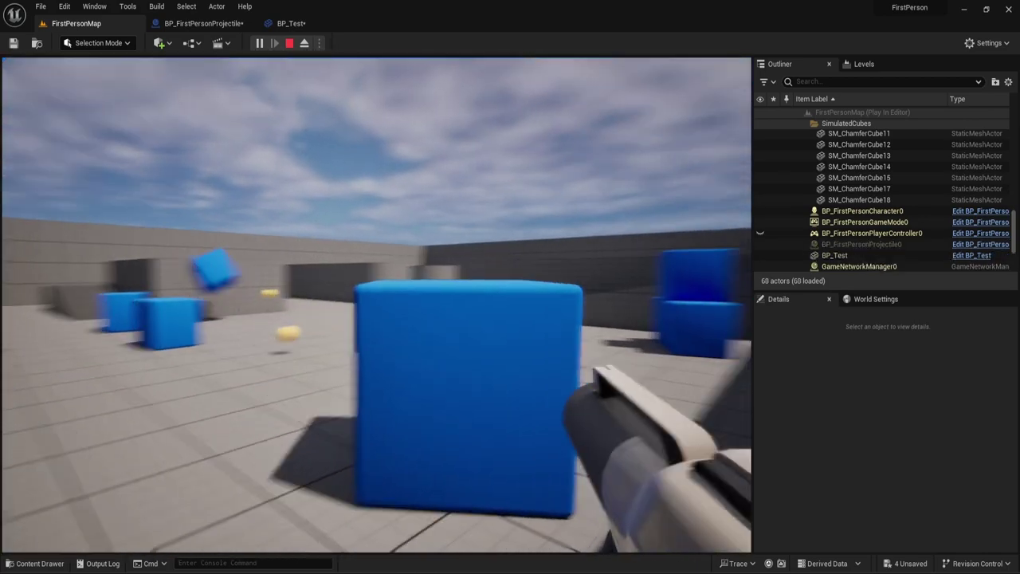
left_click(376, 306)
left_click(376, 306)
left_click(376, 305)
left_click(376, 306)
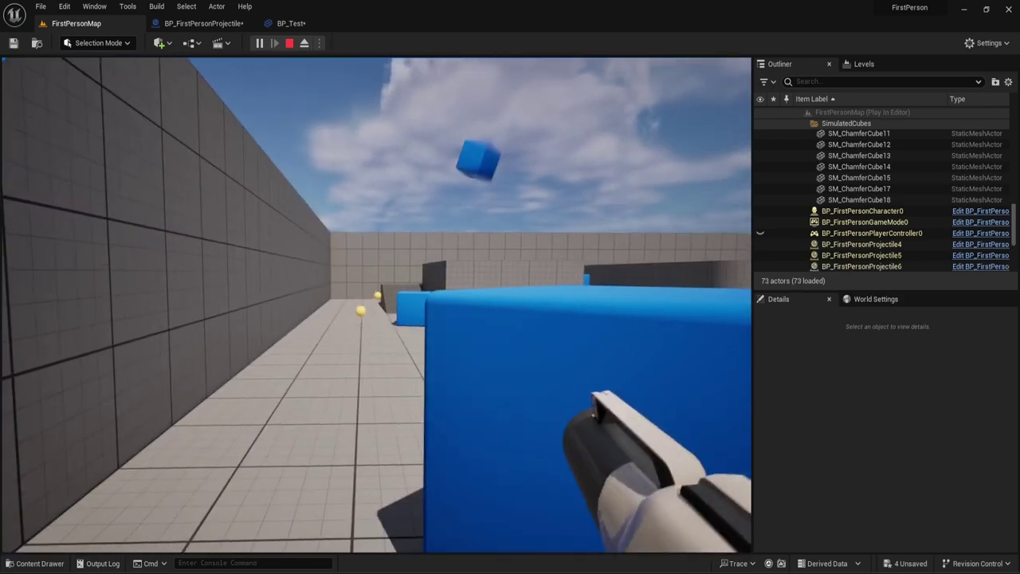
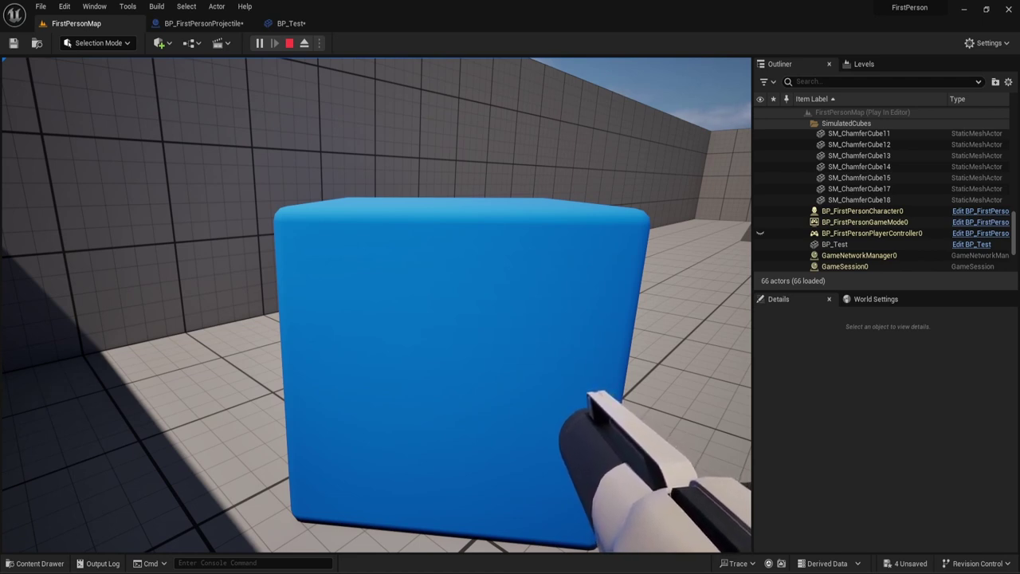
Move back and forth at the BP_Test cube, shoot at it once more and stop the play session.
key("s")
key("w")
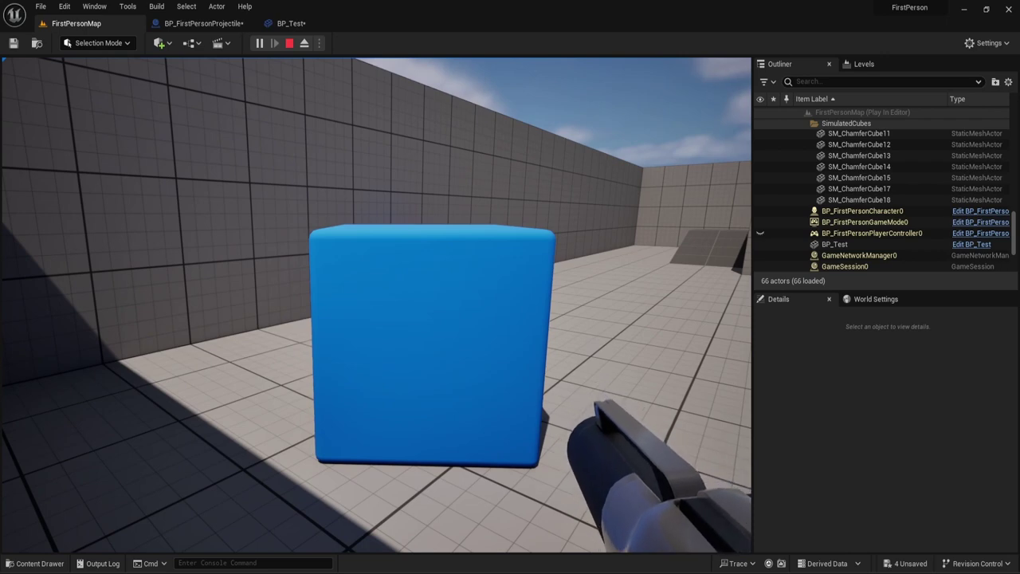
left_click(375, 304)
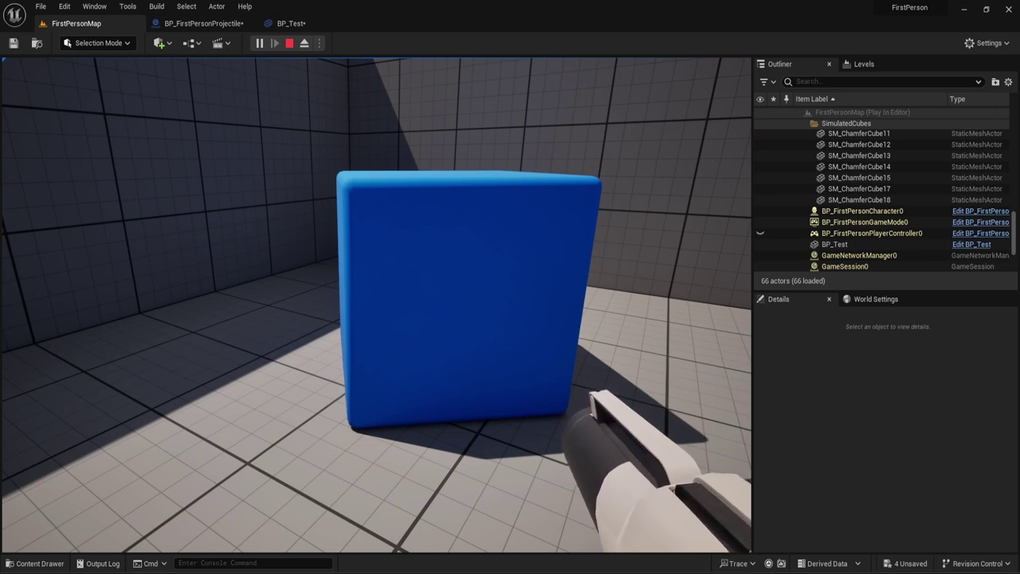
key("Escape")
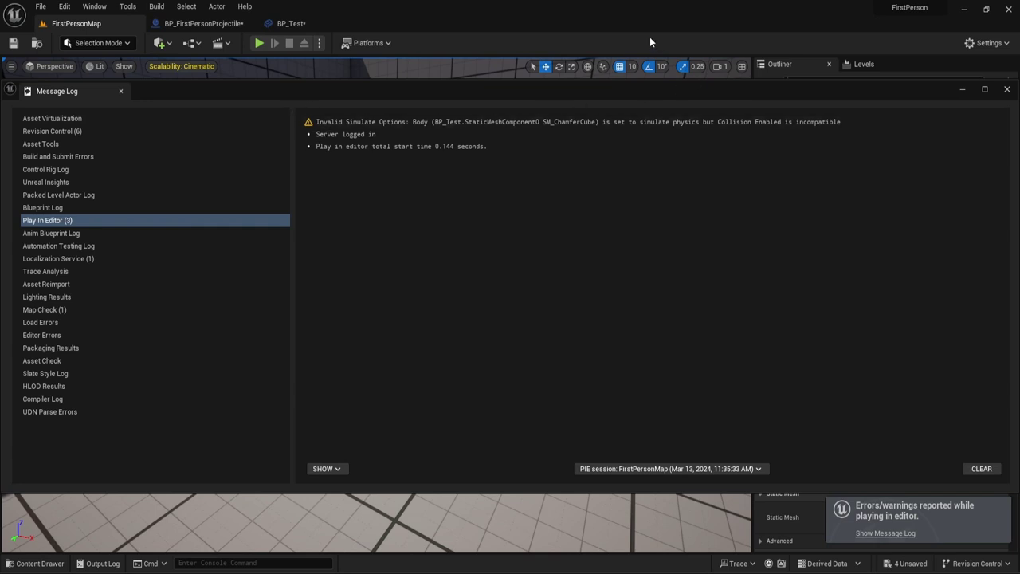
Close the Message Log and undo BP_Test's collision preset change.
left_click(120, 91)
left_click(278, 28)
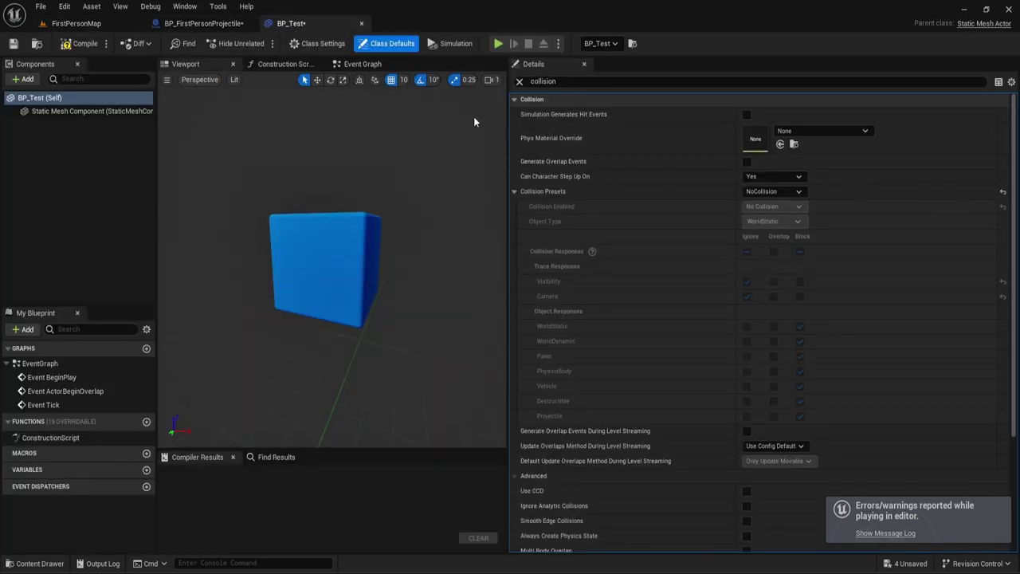
key("ctrl+z")
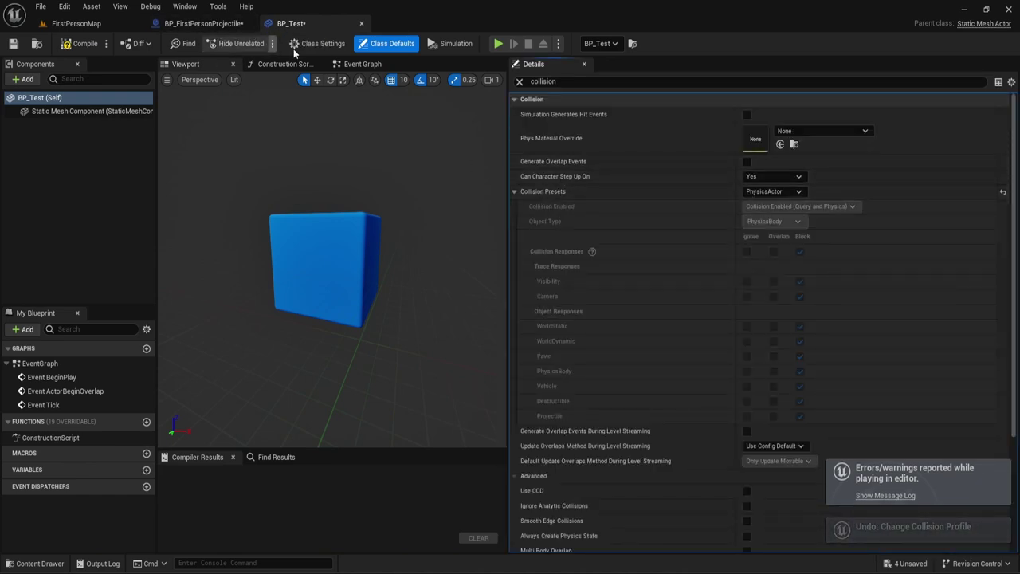
Try the NoCollision preset on BP_FirstPersonProjectile's CollisionComponent and undo it.
left_click(190, 29)
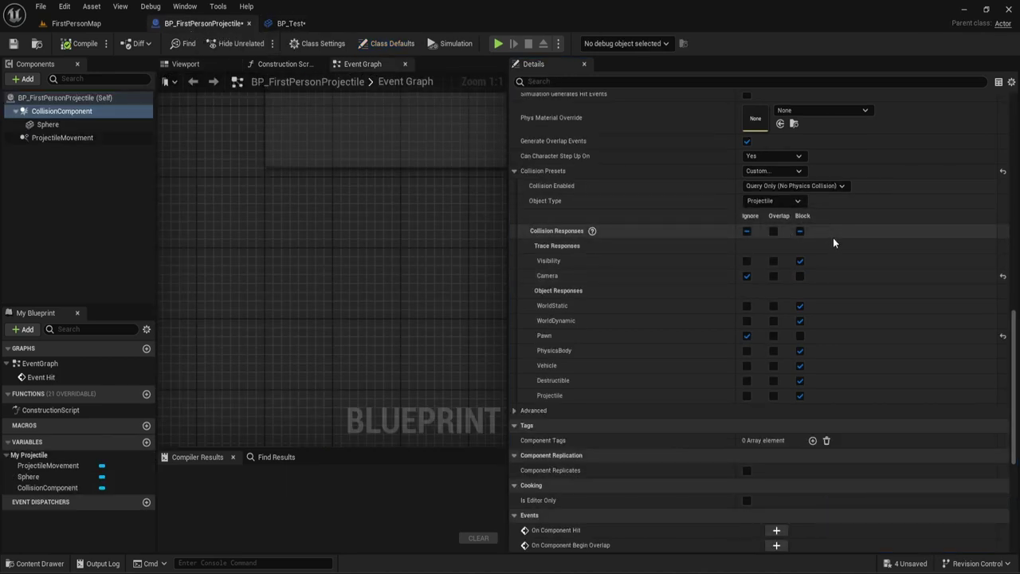
left_click(782, 172)
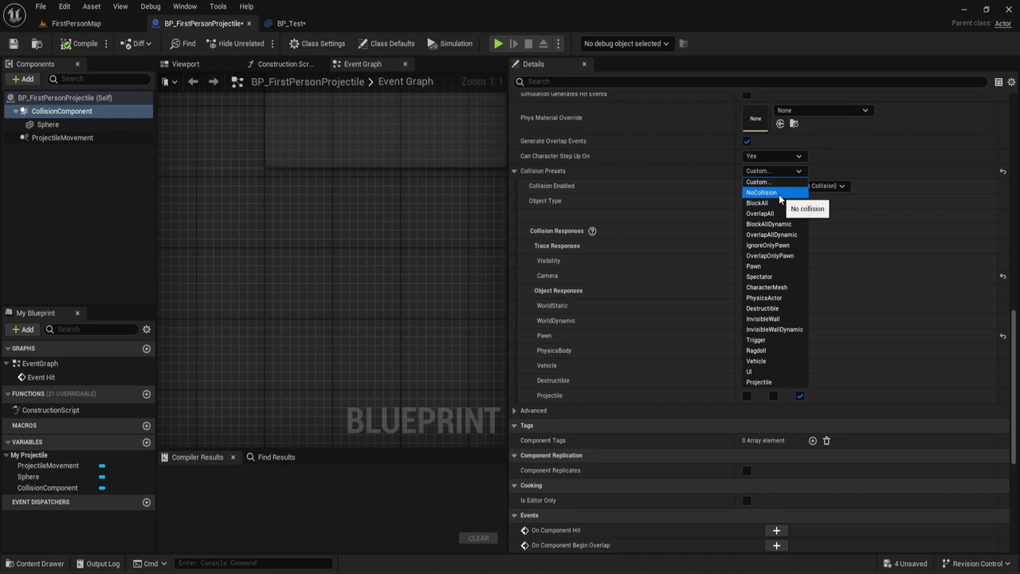
left_click(588, 223)
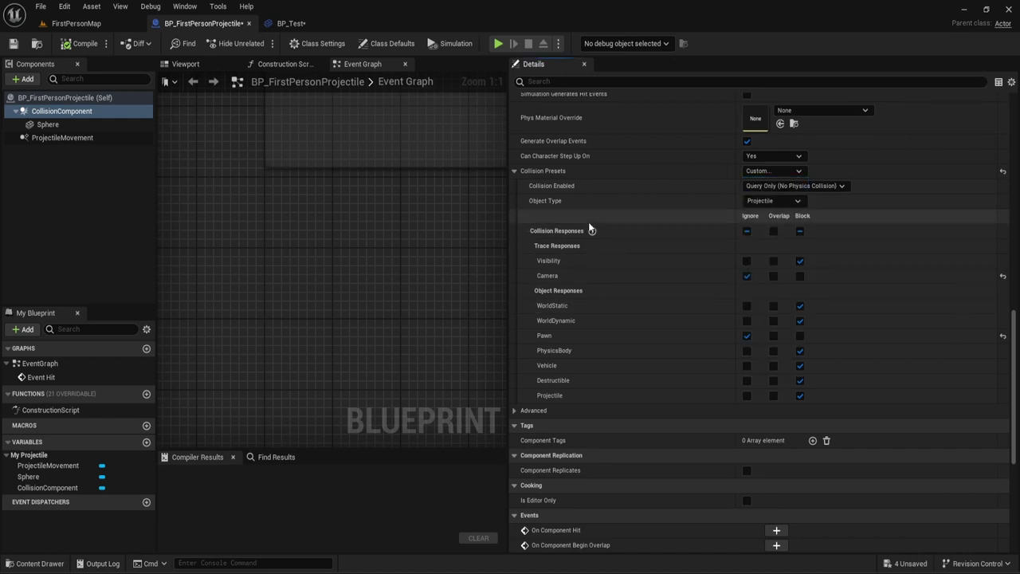
left_click(758, 171)
left_click(767, 184)
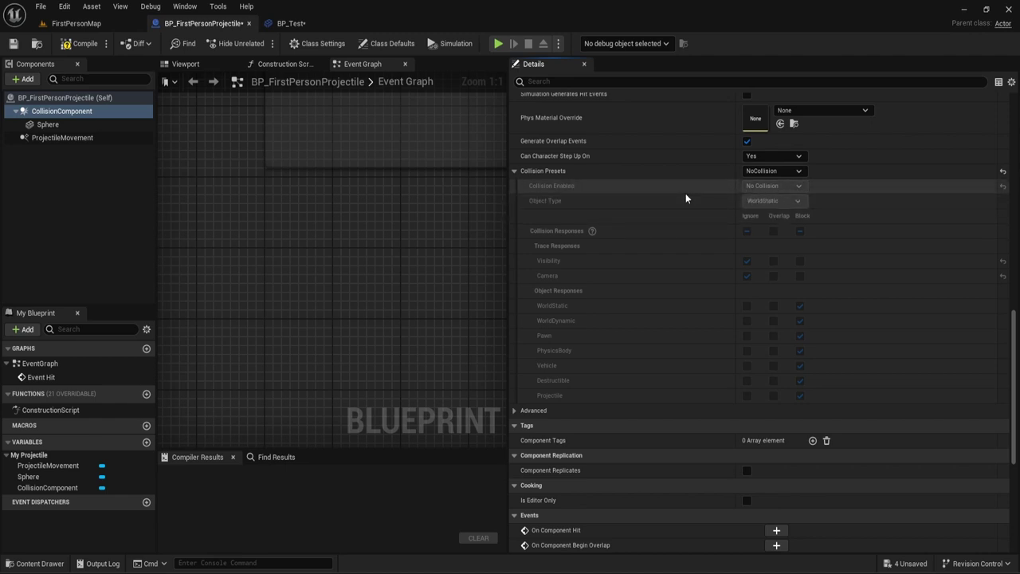
key("ctrl+z")
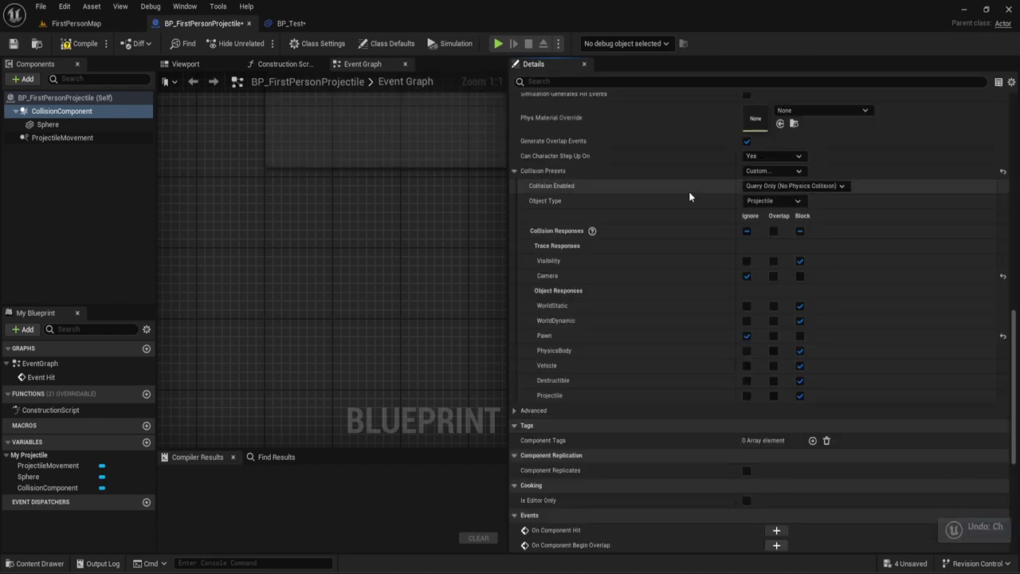
Try the BlockAll and OverlapAll collision presets on the CollisionComponent, undoing each one after reviewing its responses.
left_click(757, 171)
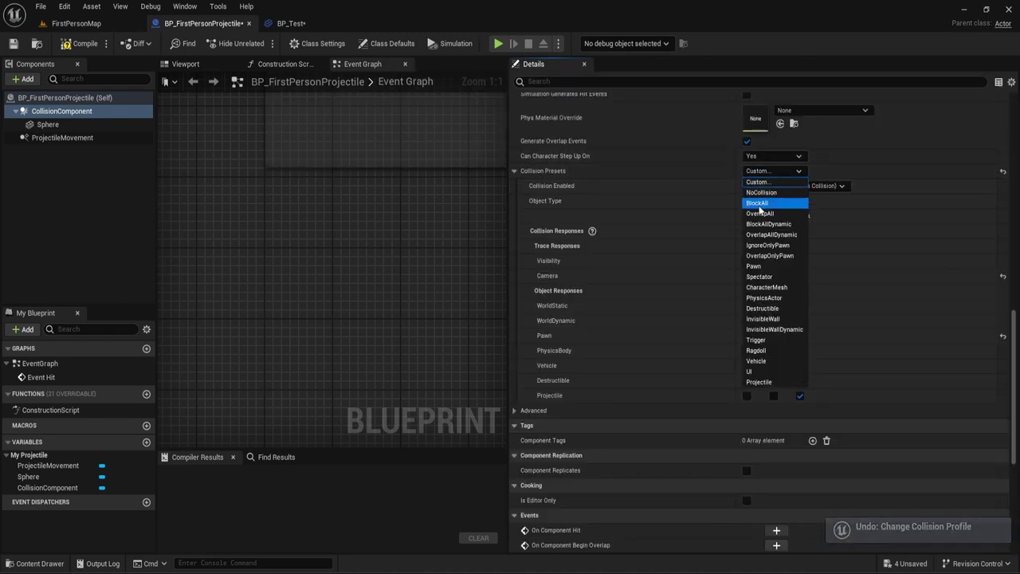
left_click(757, 203)
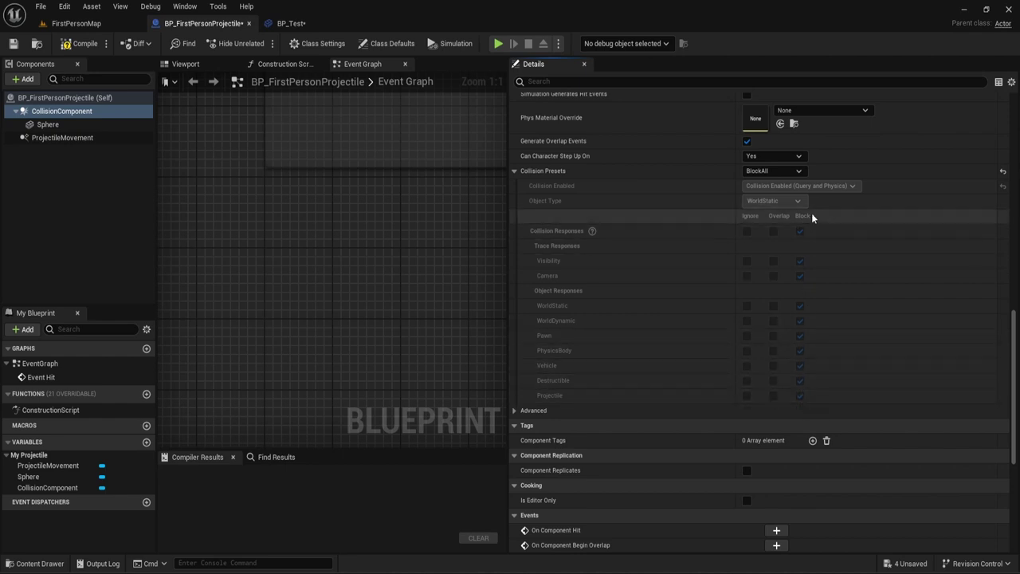
key("ctrl+z")
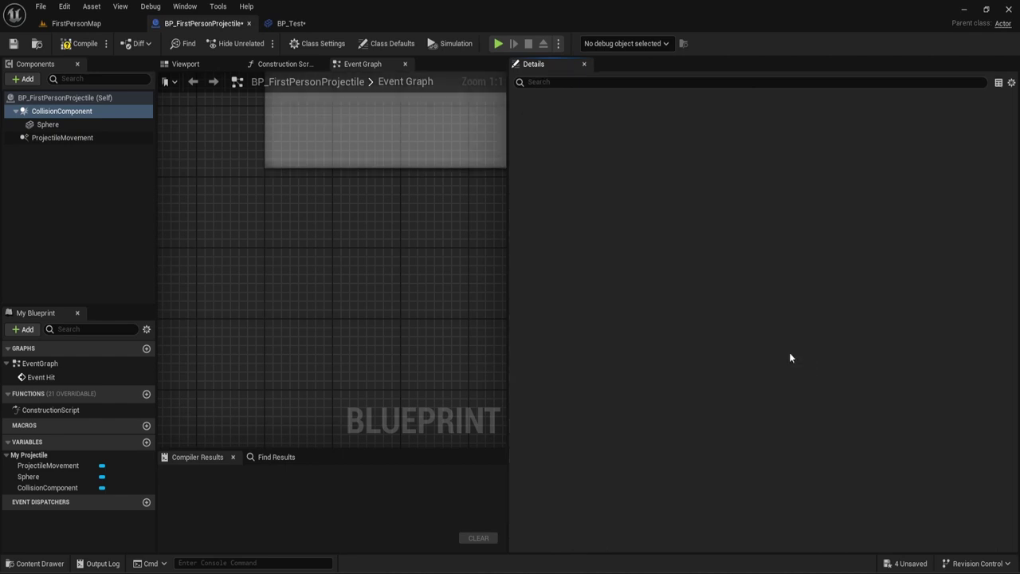
left_click(764, 171)
left_click(762, 212)
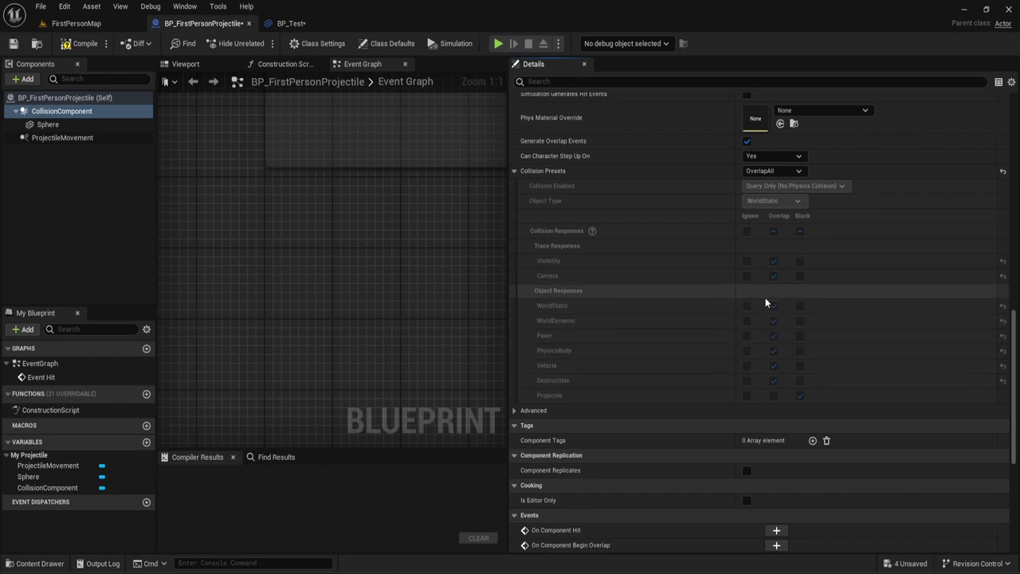
key("ctrl+z")
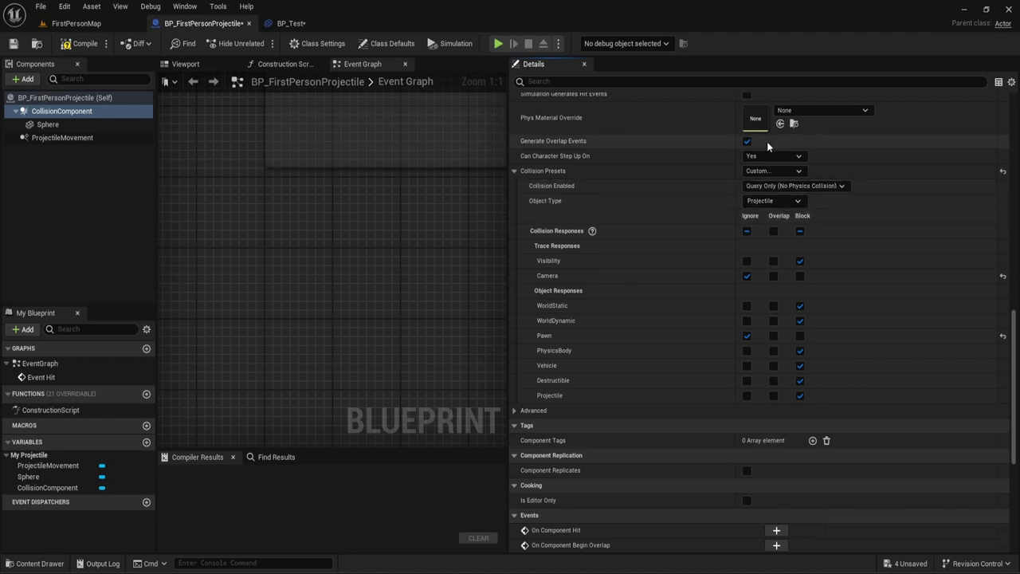
Try the IgnoreOnlyPawn and OverlapOnlyPawn collision presets on the CollisionComponent, comparing their Pawn and Vehicle responses.
left_click(773, 172)
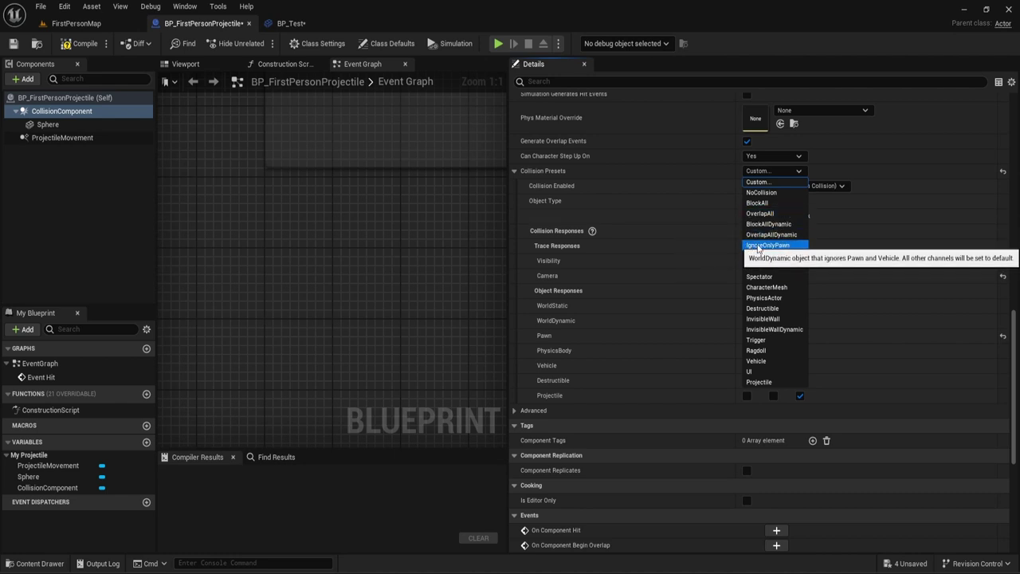
left_click(758, 246)
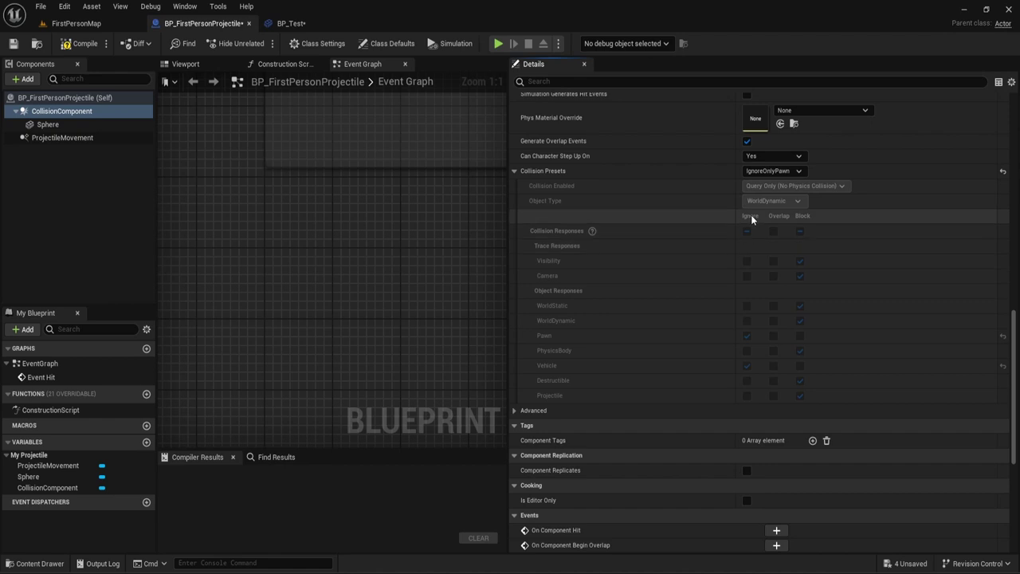
left_click(746, 336)
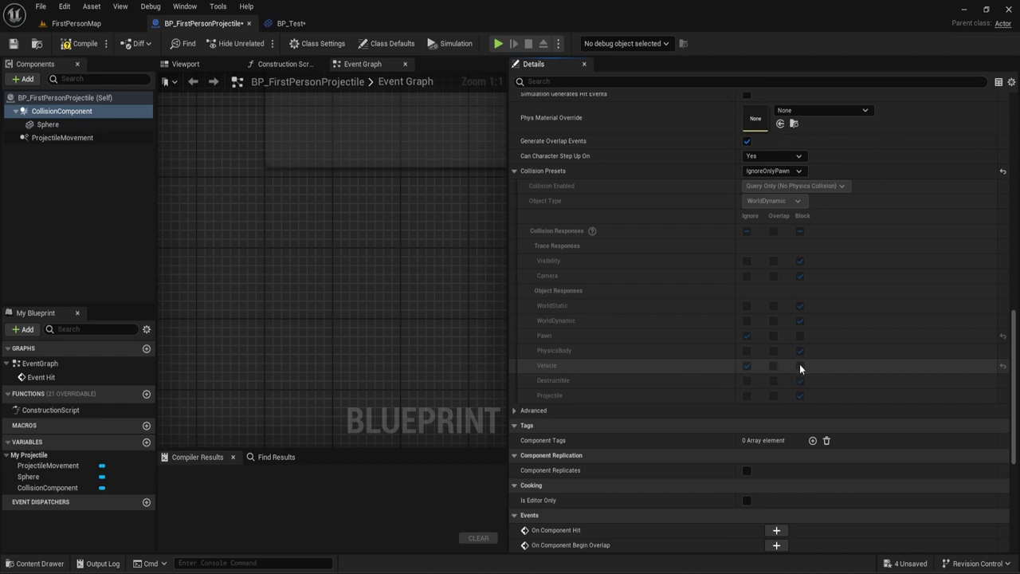
left_click(767, 172)
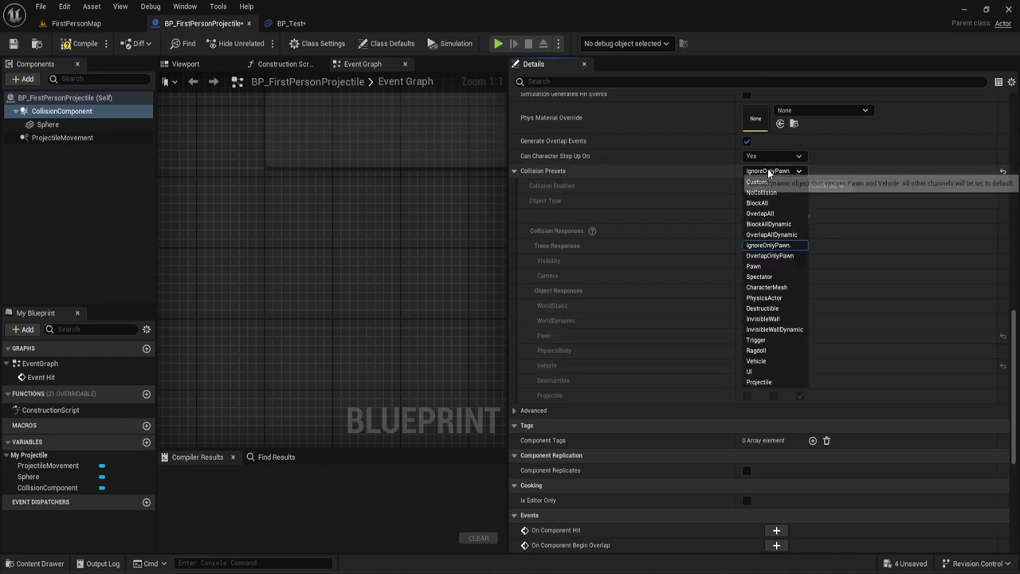
left_click(763, 256)
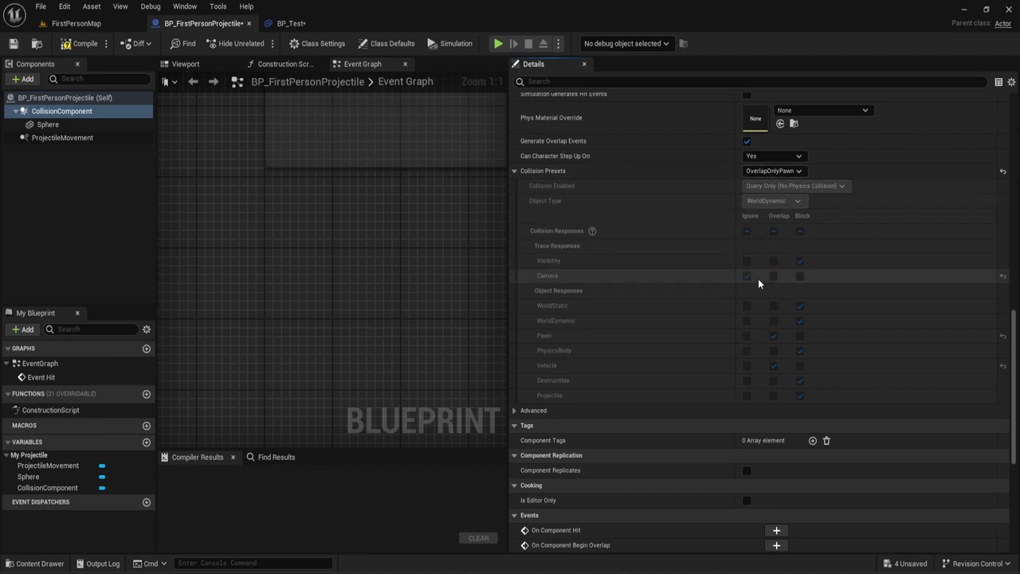
Try the Projectile preset on the CollisionComponent and replace it with BlockAll.
left_click(762, 170)
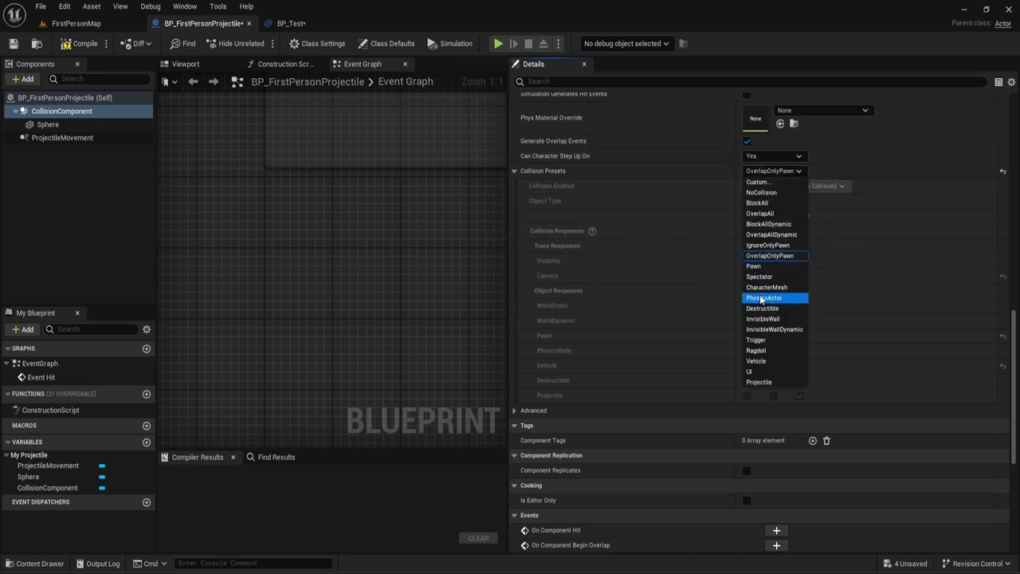
left_click(757, 382)
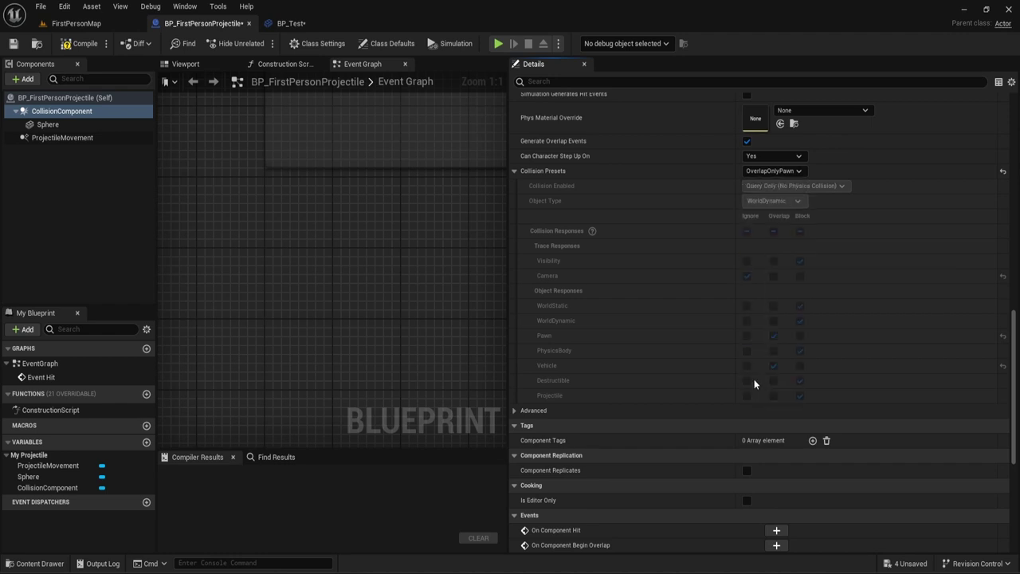
left_click(769, 170)
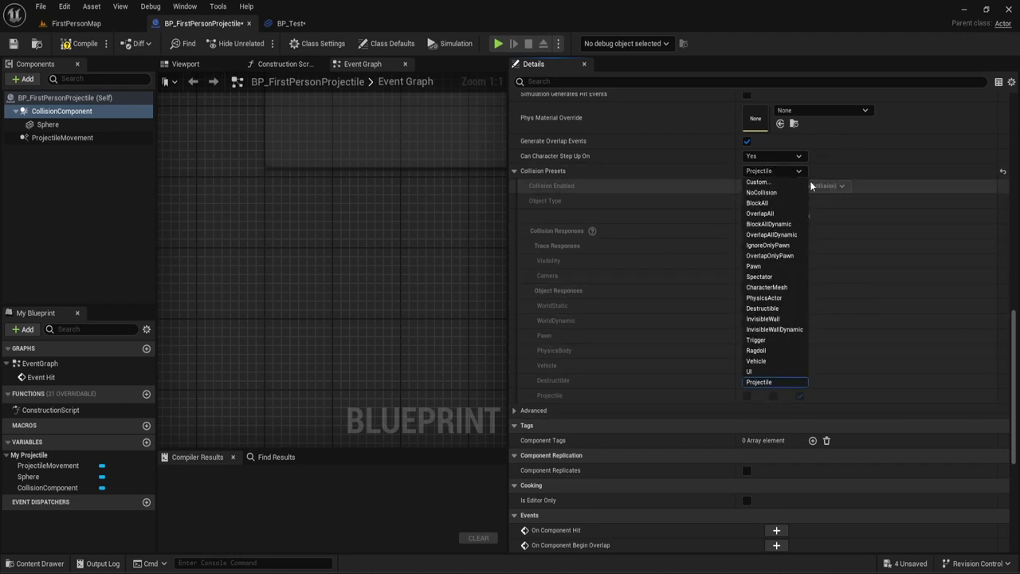
left_click(769, 209)
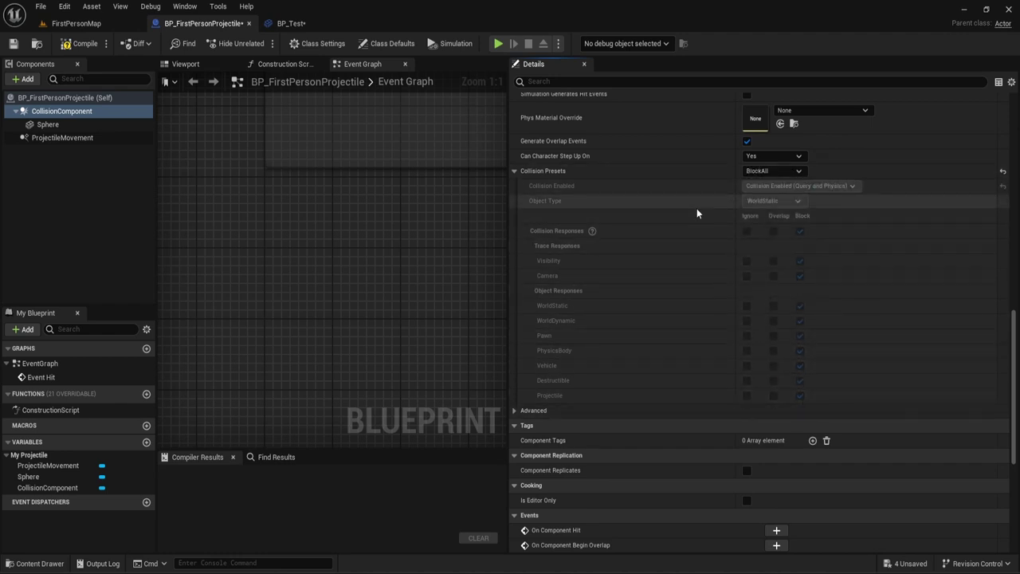
Switch the CollisionComponent's collision preset from BlockAll to Projectile and examine its collision enabled setting, object type and responses.
left_click(761, 157)
left_click(756, 170)
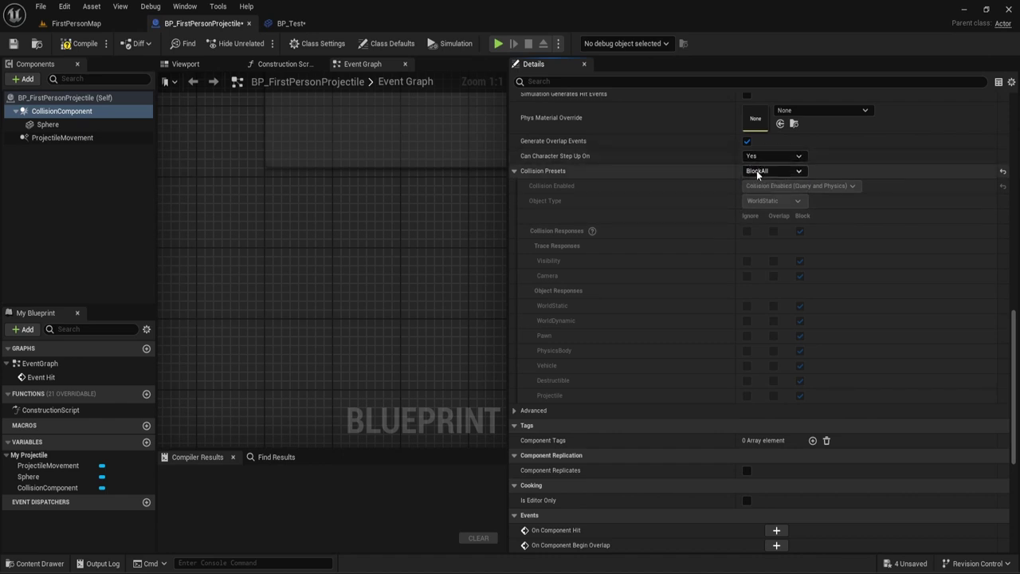
left_click(757, 170)
left_click(766, 382)
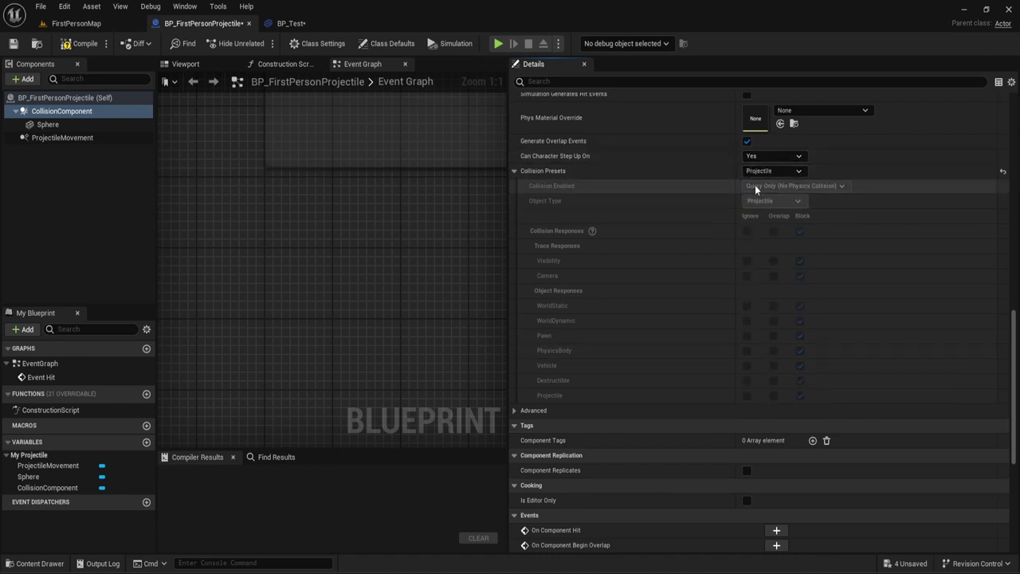
mouse_move(798, 193)
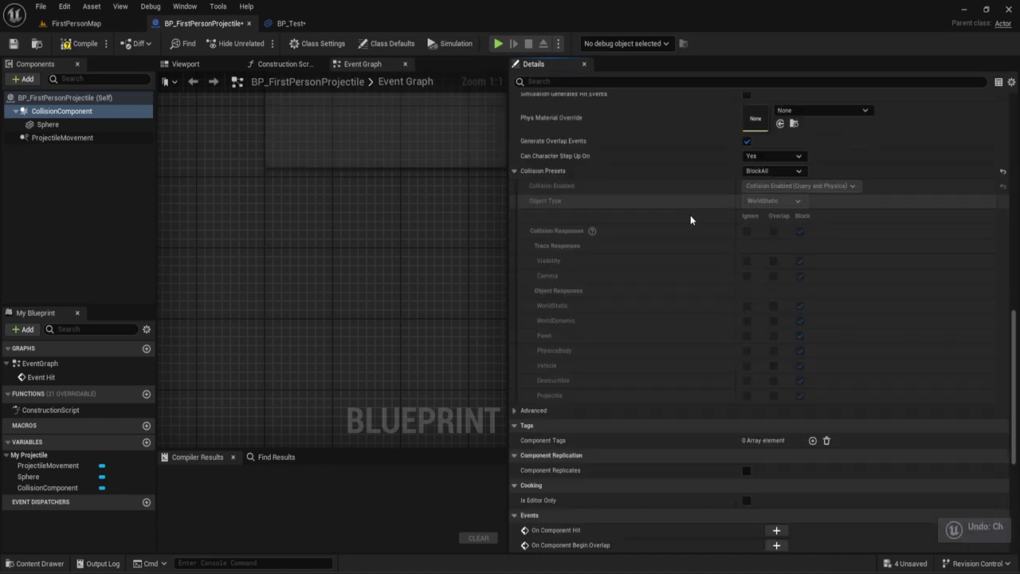
Undo the CollisionComponent's last preset change and review the options available for its Collision Enabled setting.
key("ctrl+z")
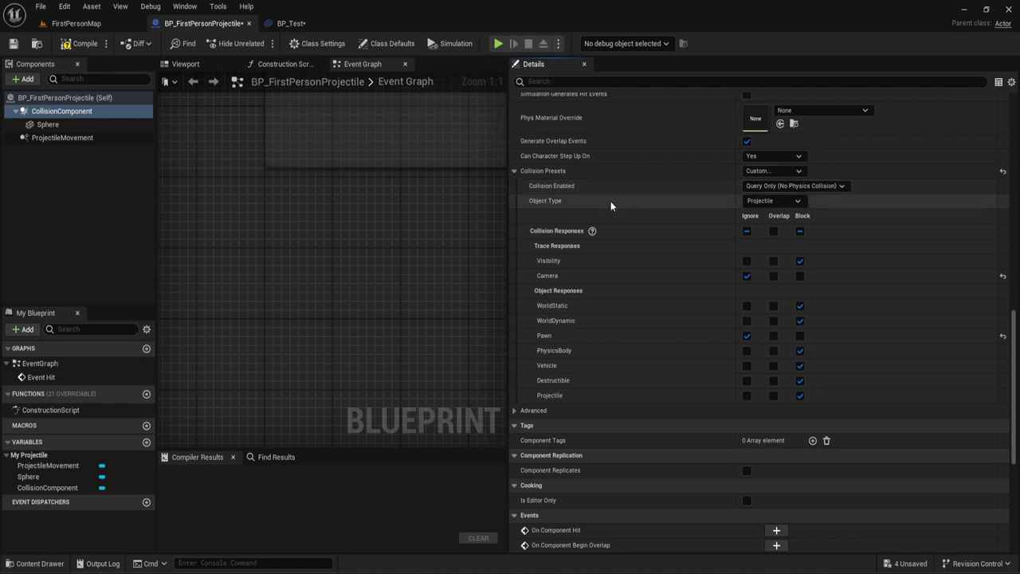
left_click(789, 187)
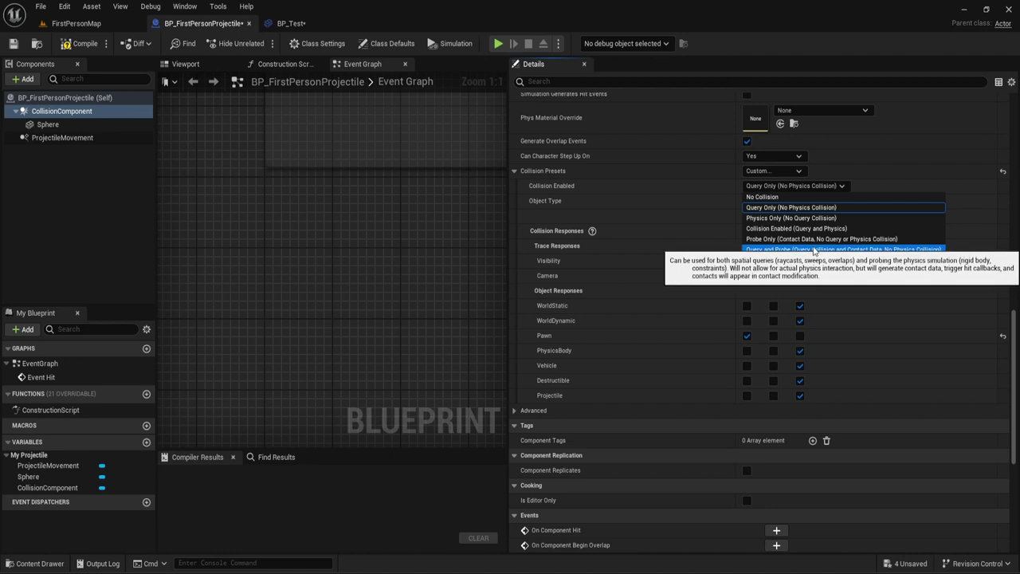
scroll(780, 211, "up", 2)
left_click(780, 211)
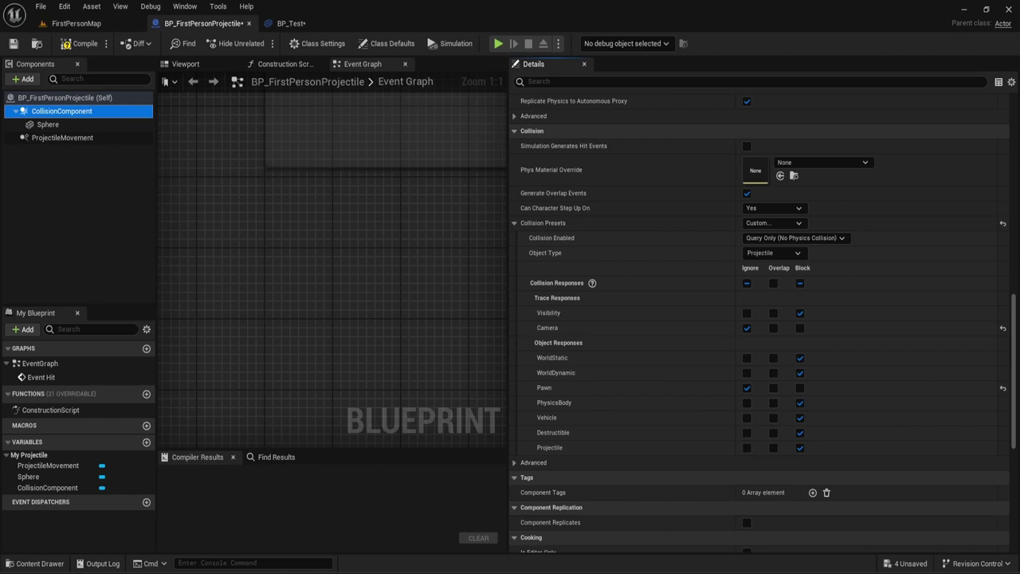
left_click(829, 237)
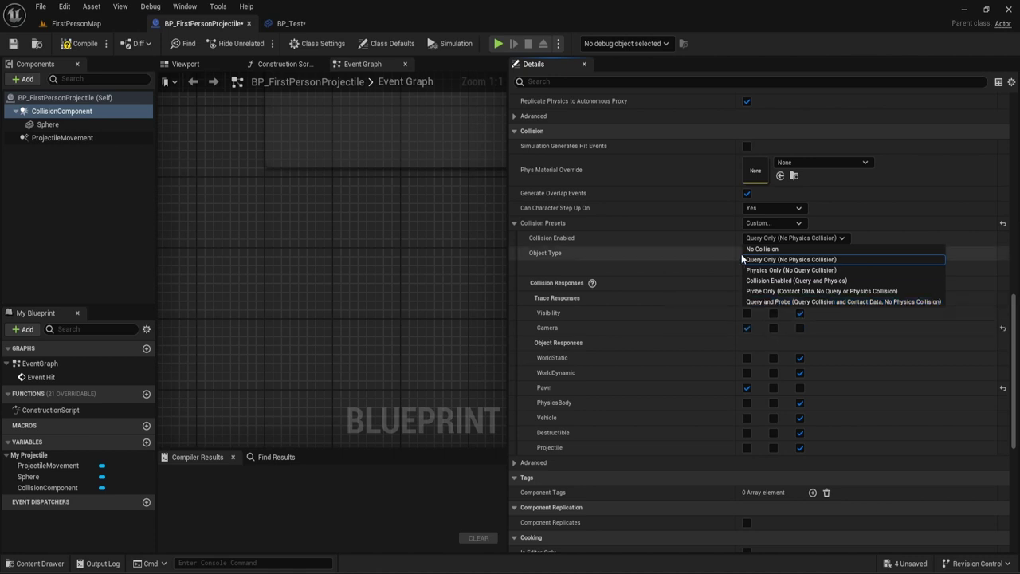
left_click(867, 239)
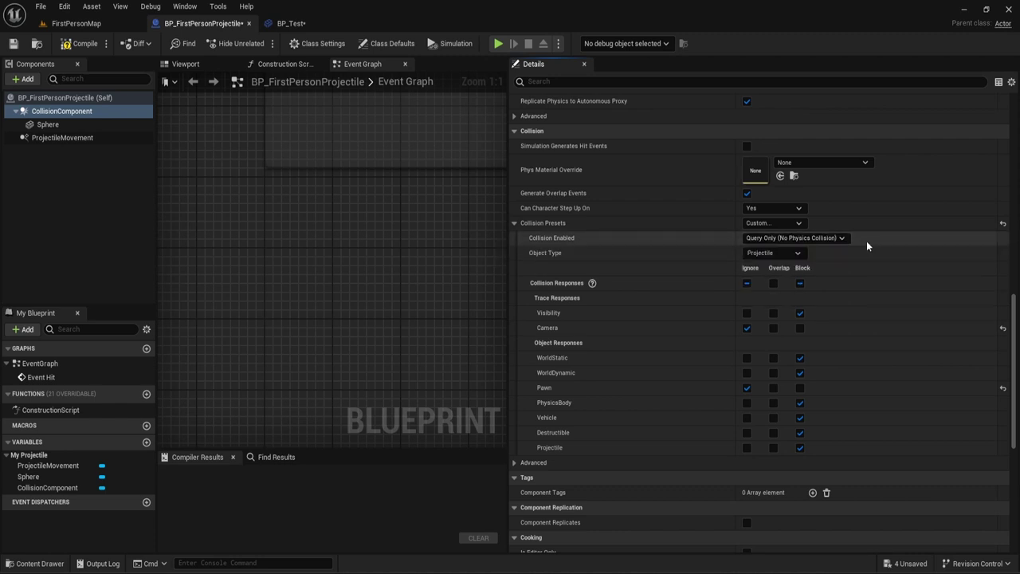
Examine the object types available to the CollisionComponent and compare the Collision Enabled options again, keeping the current selections.
left_click(759, 253)
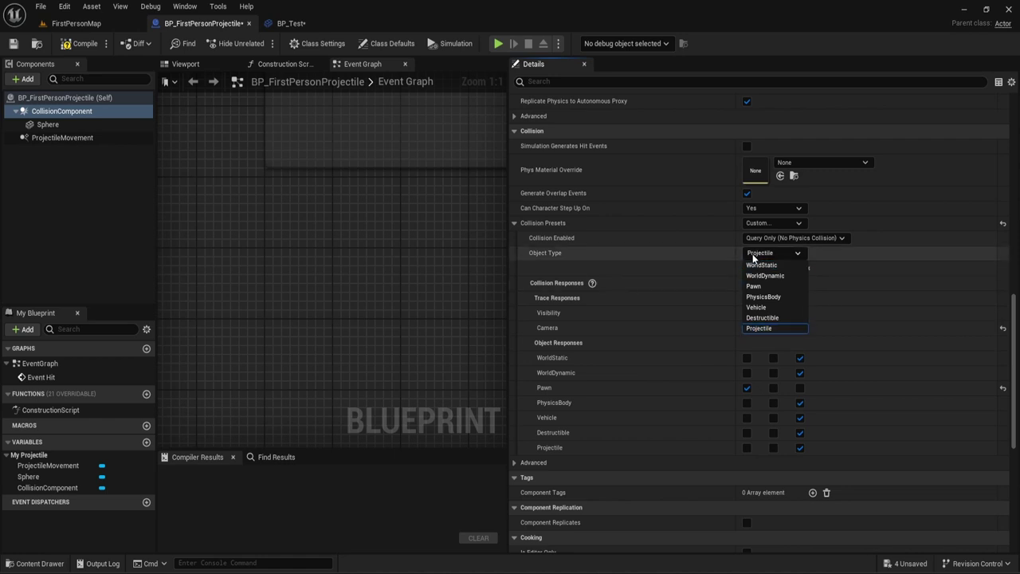
left_click(377, 177)
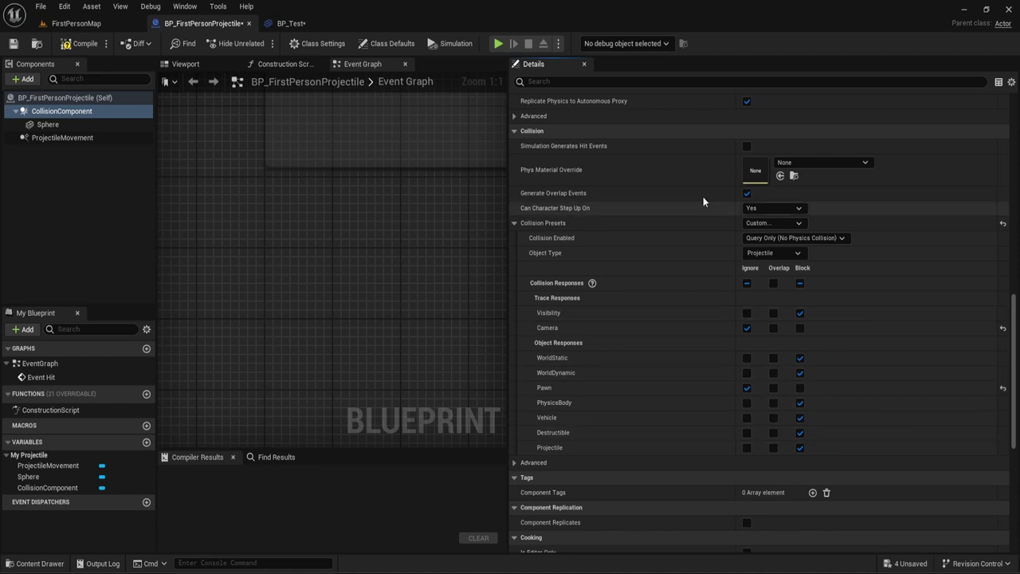
left_click(767, 238)
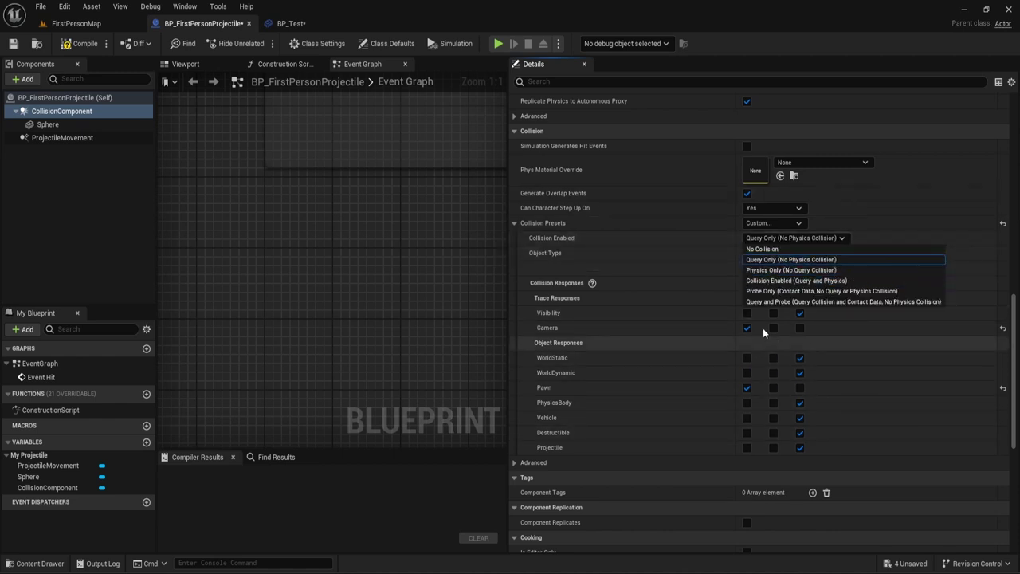
left_click(767, 239)
left_click(763, 239)
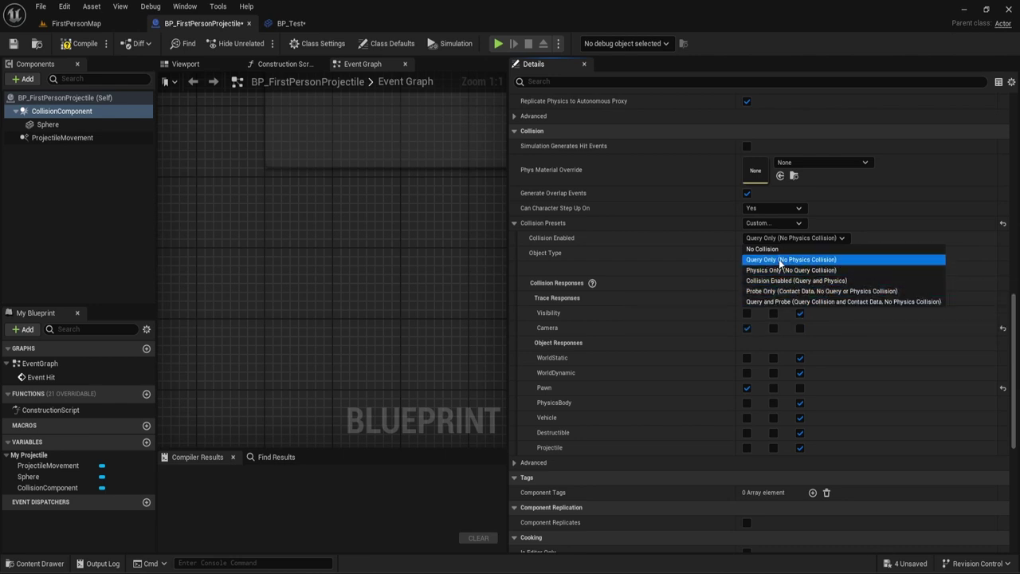
left_click(821, 308)
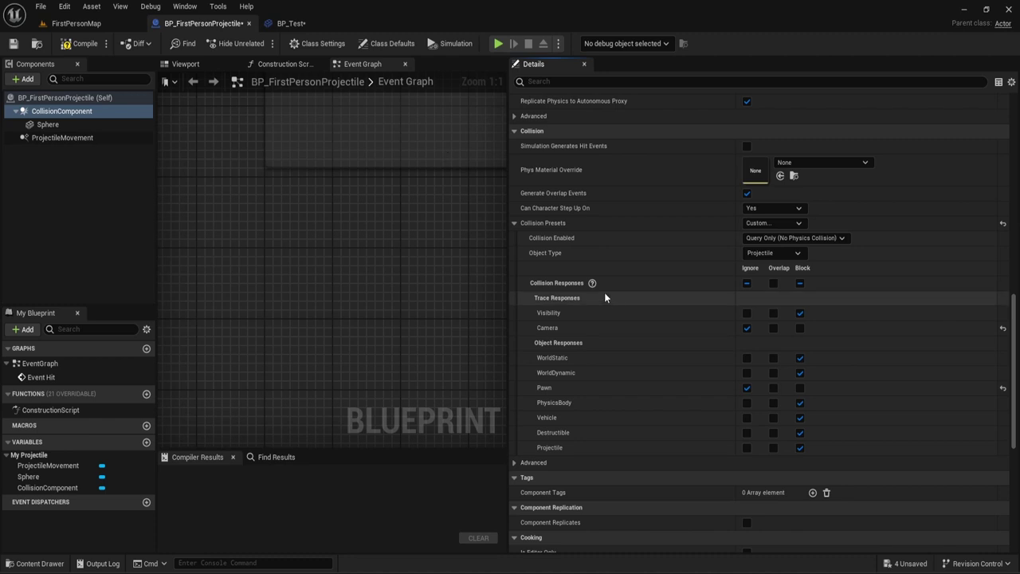
Open the engine's Collision section in the Project Settings.
left_click(73, 24)
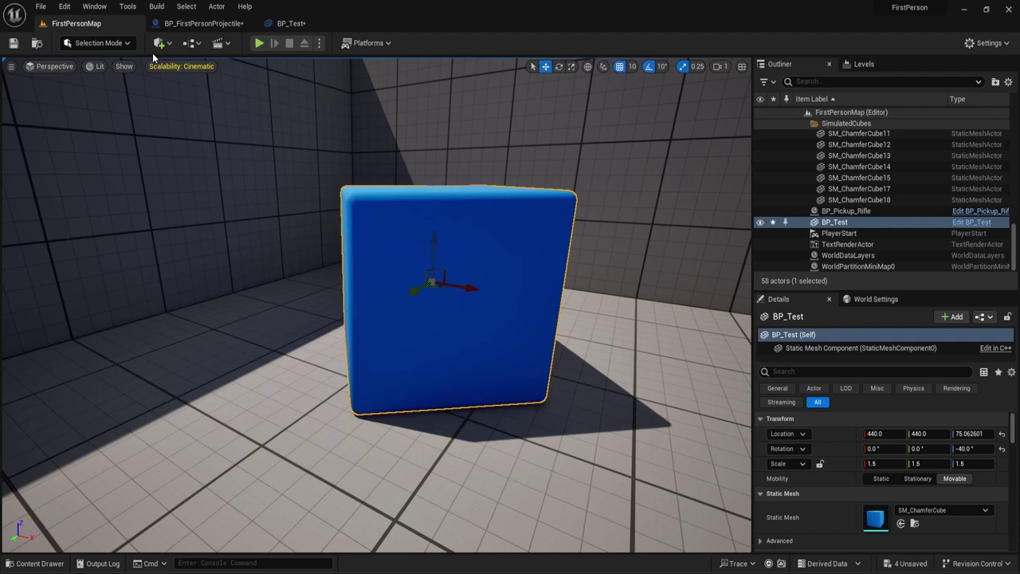
left_click(191, 23)
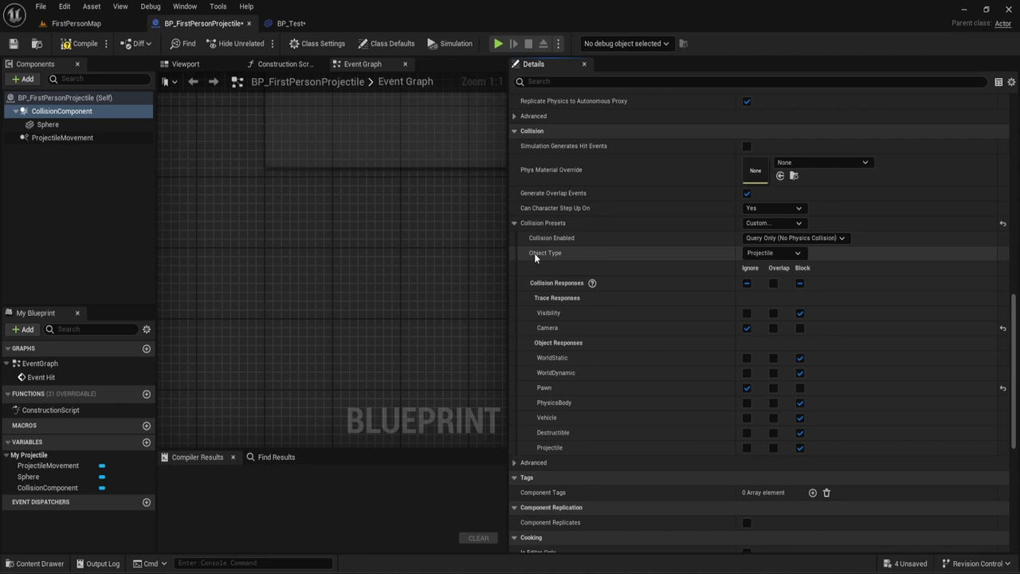
left_click(54, 24)
left_click(41, 6)
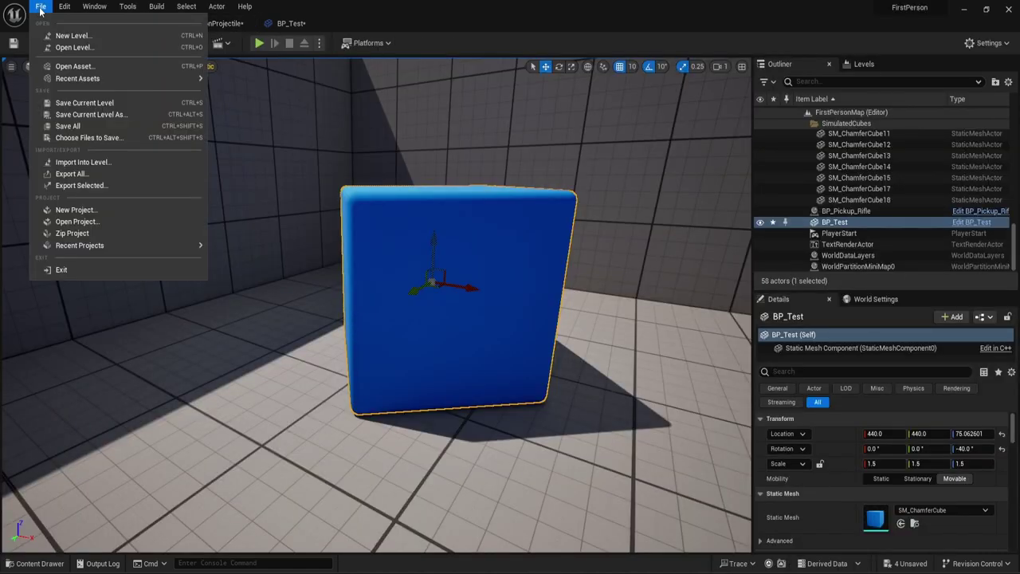
mouse_move(64, 8)
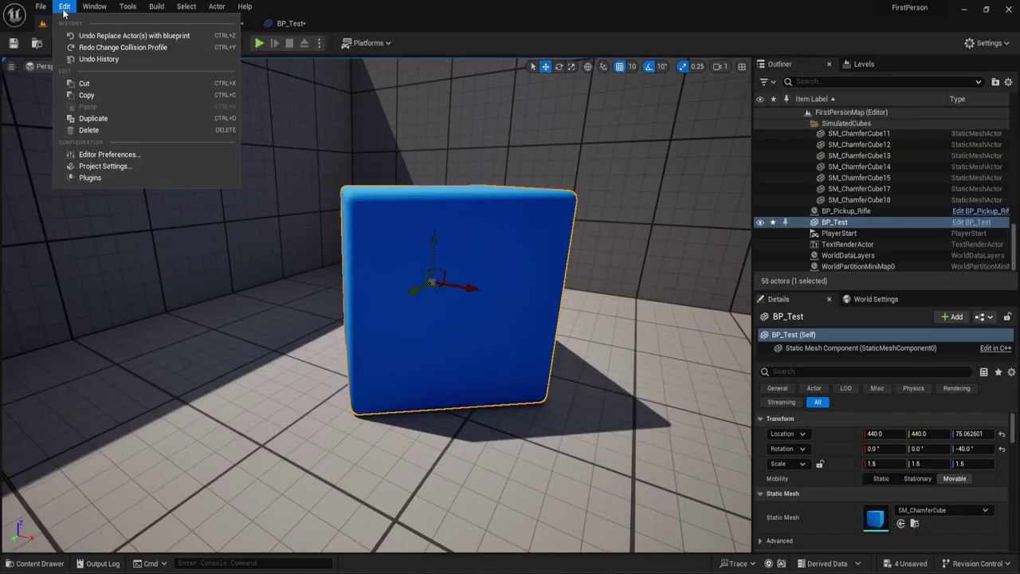
left_click(100, 167)
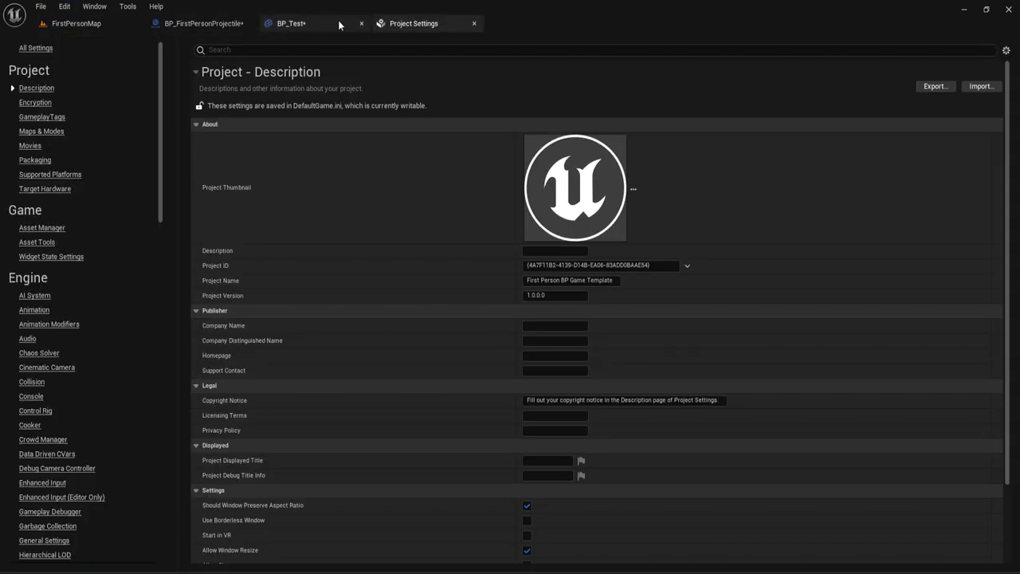
left_click(25, 384)
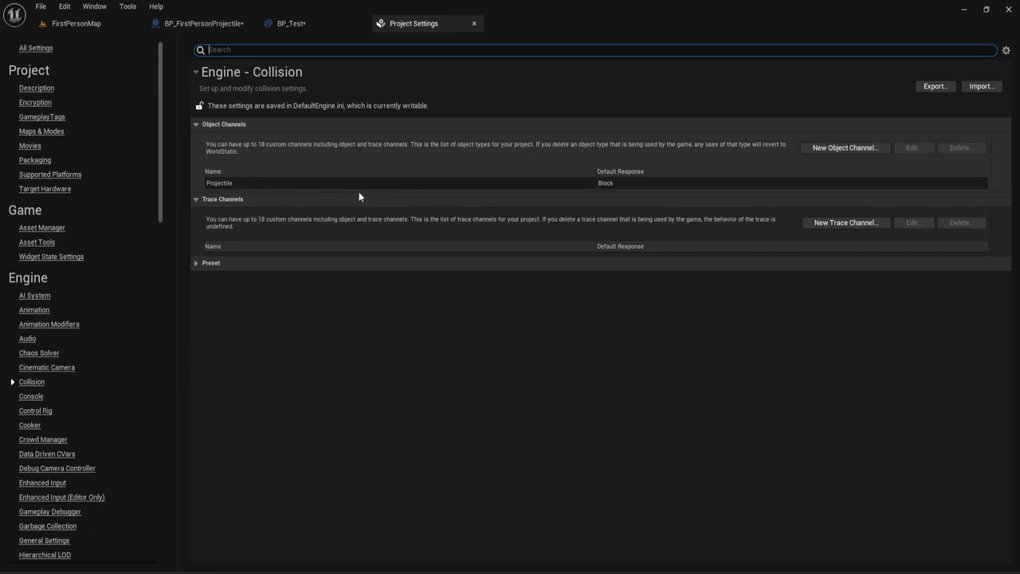
Create an object channel named Testing with the default response Ignore, and compile BP_FirstPersonProjectile.
left_click(817, 149)
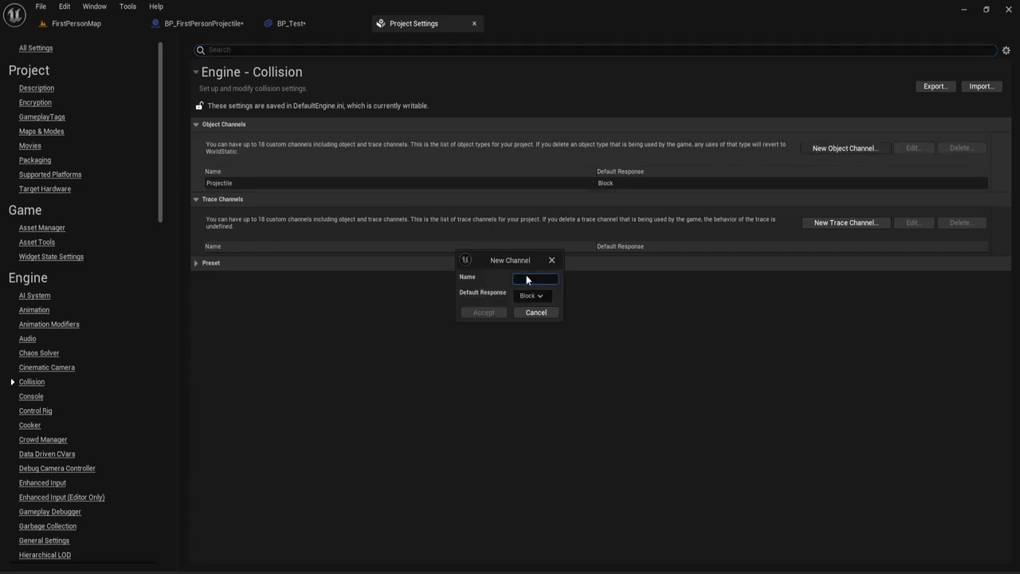
type("Testing")
left_click(534, 296)
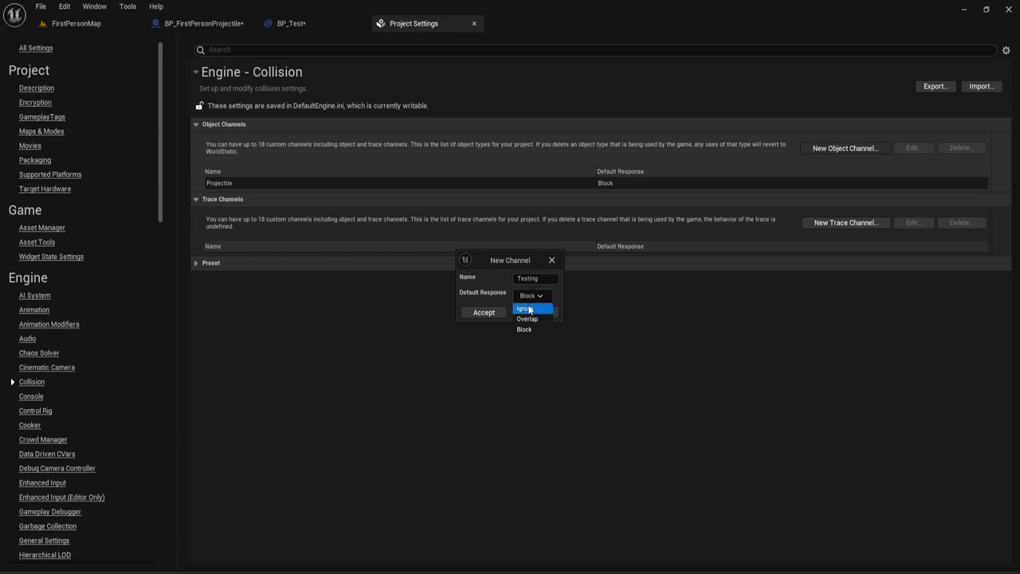
left_click(529, 309)
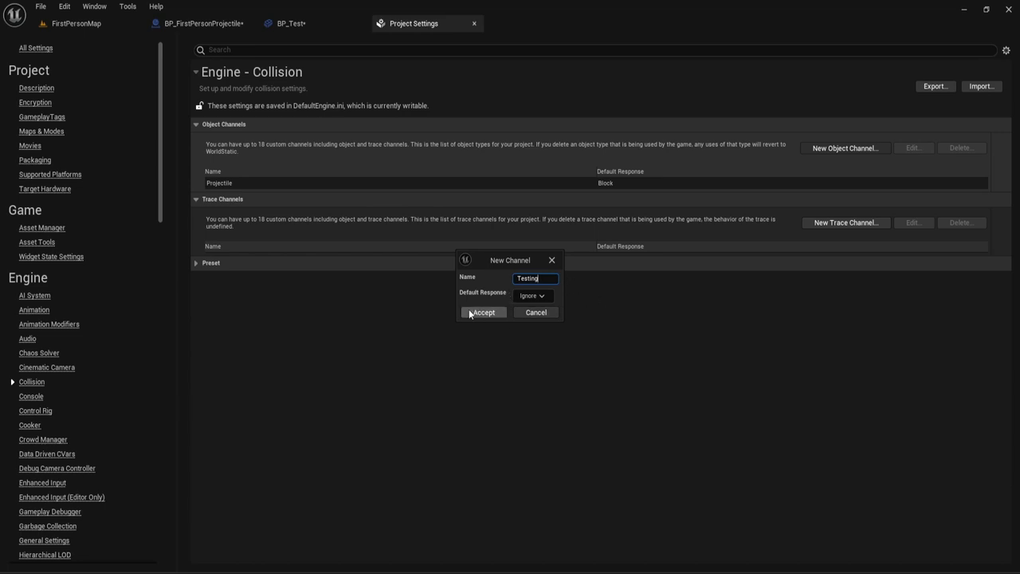
left_click(484, 311)
left_click(616, 193)
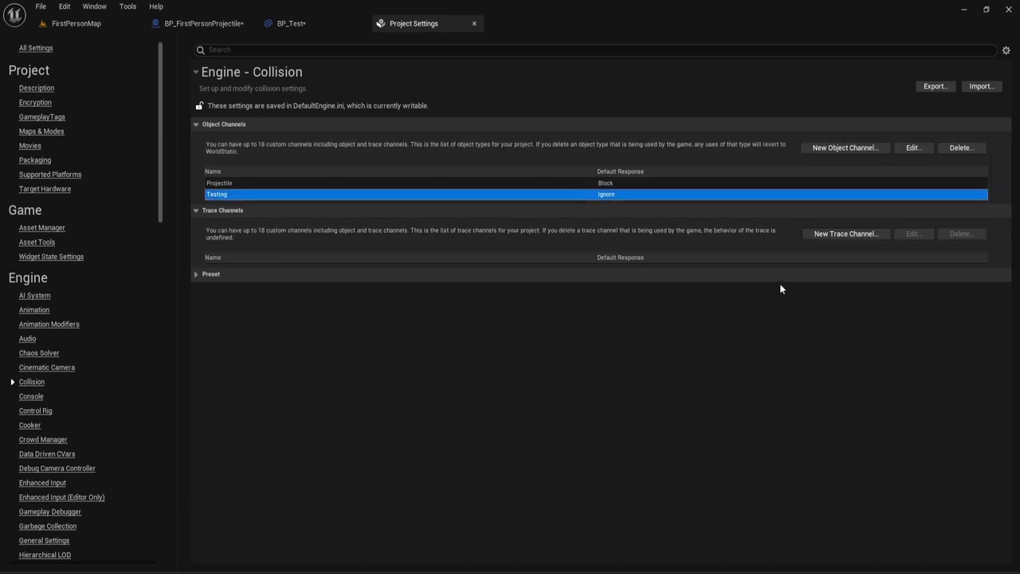
left_click(166, 25)
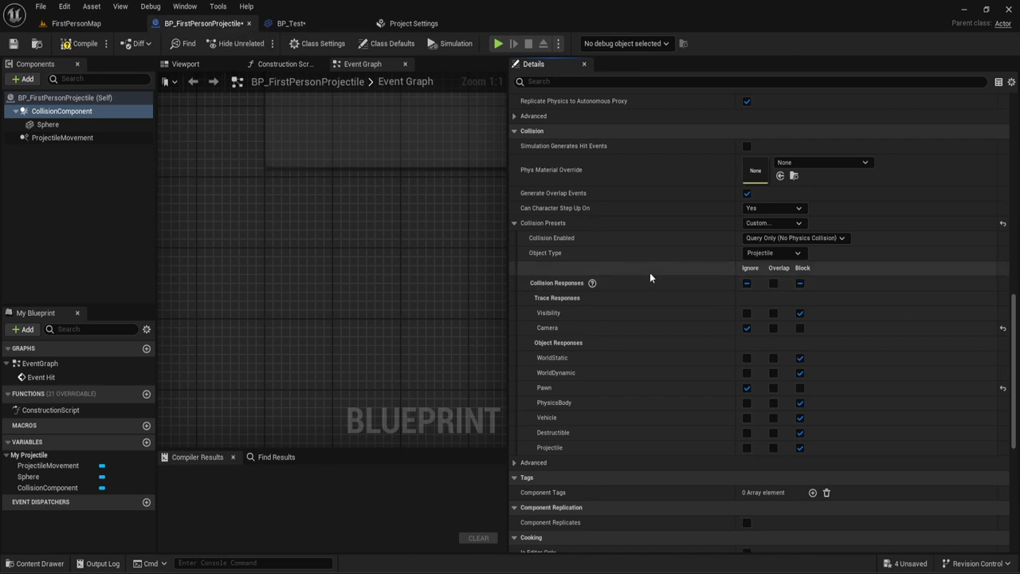
left_click(76, 43)
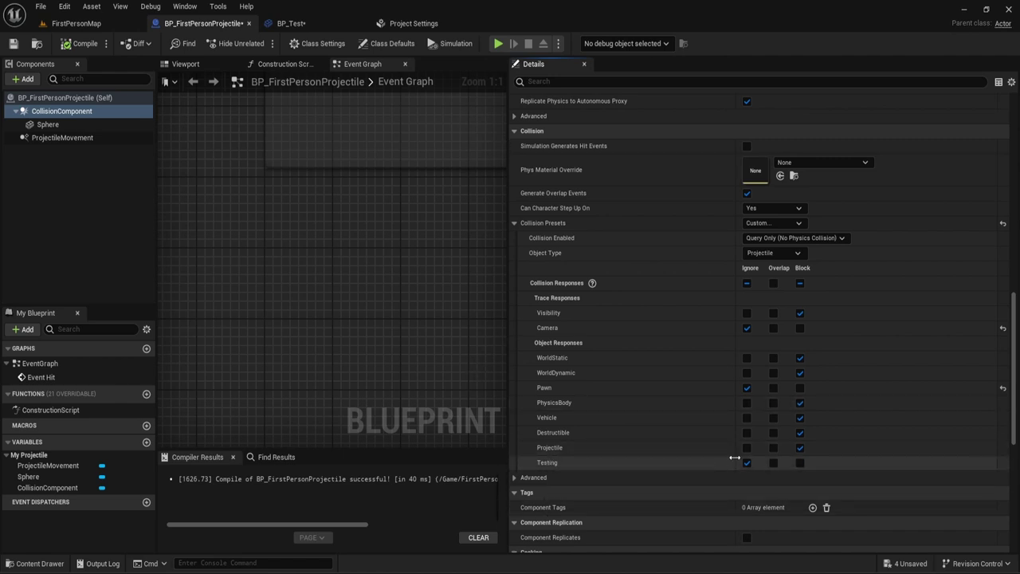
Create a trace channel named Purple with the default response Block in the project's collision settings, and recompile BP_FirstPersonProjectile.
left_click(291, 23)
left_click(413, 23)
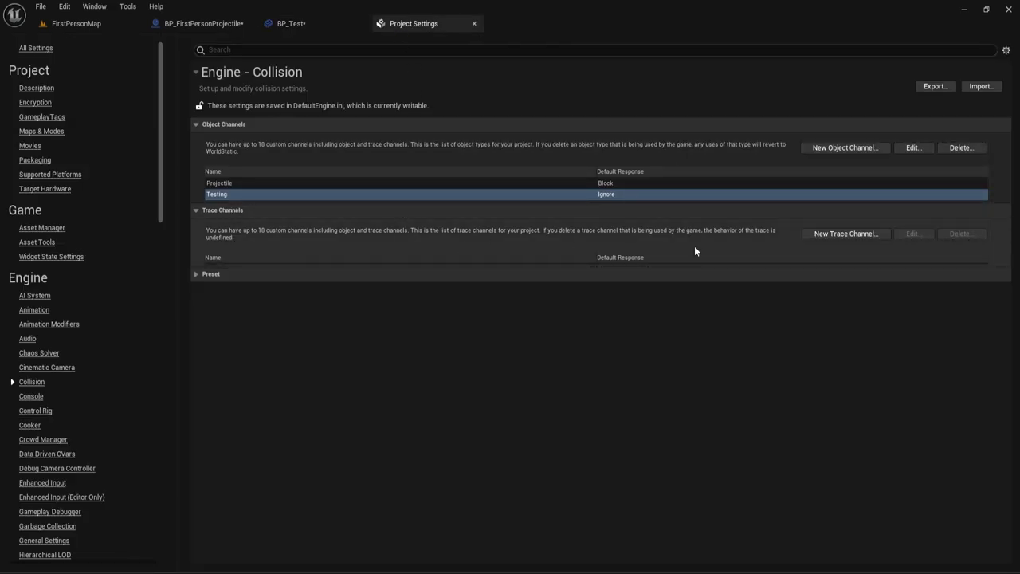
left_click(845, 233)
left_click(531, 296)
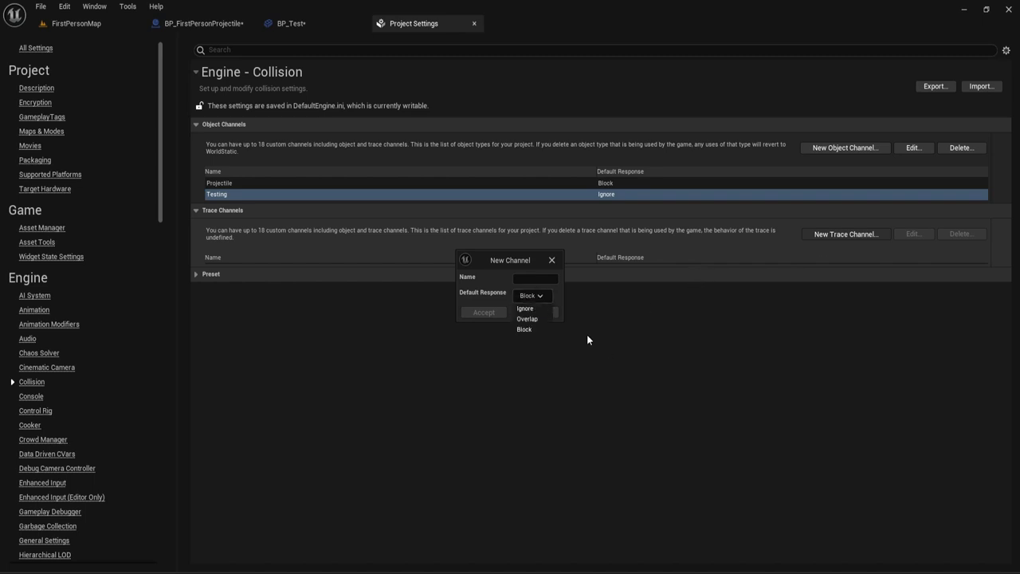
left_click(524, 328)
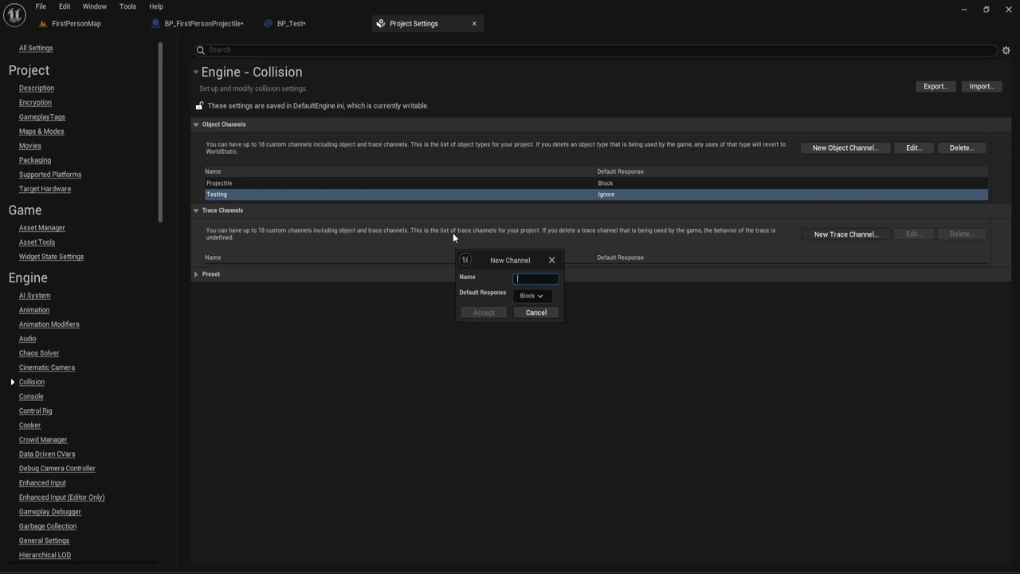
type("Purple")
left_click(485, 313)
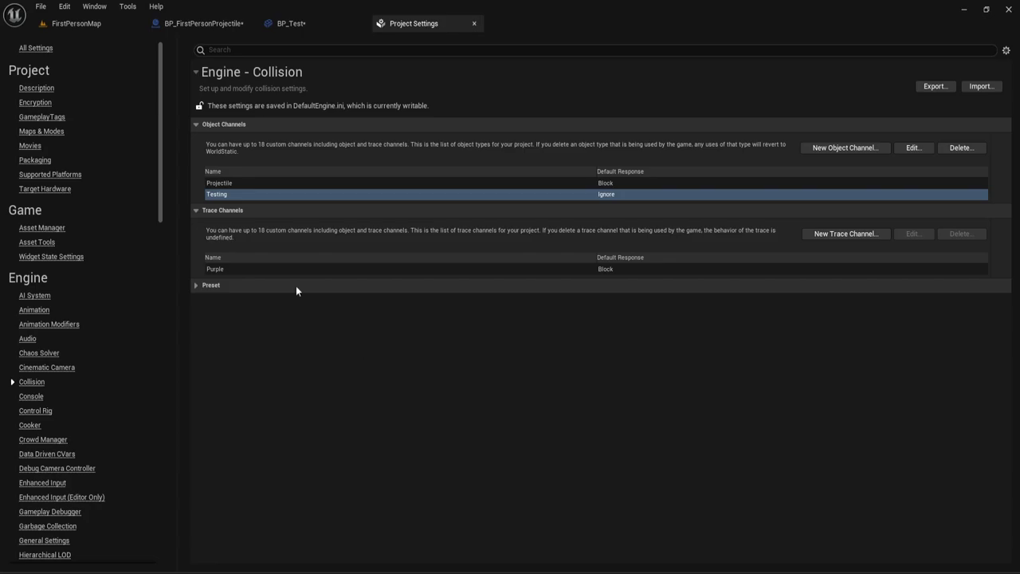
left_click(201, 24)
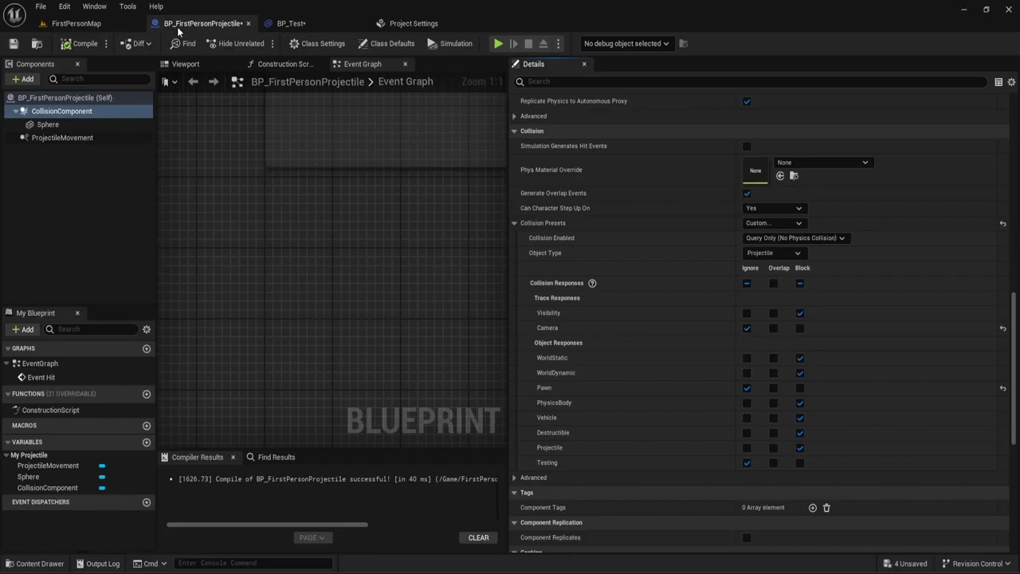
left_click(82, 44)
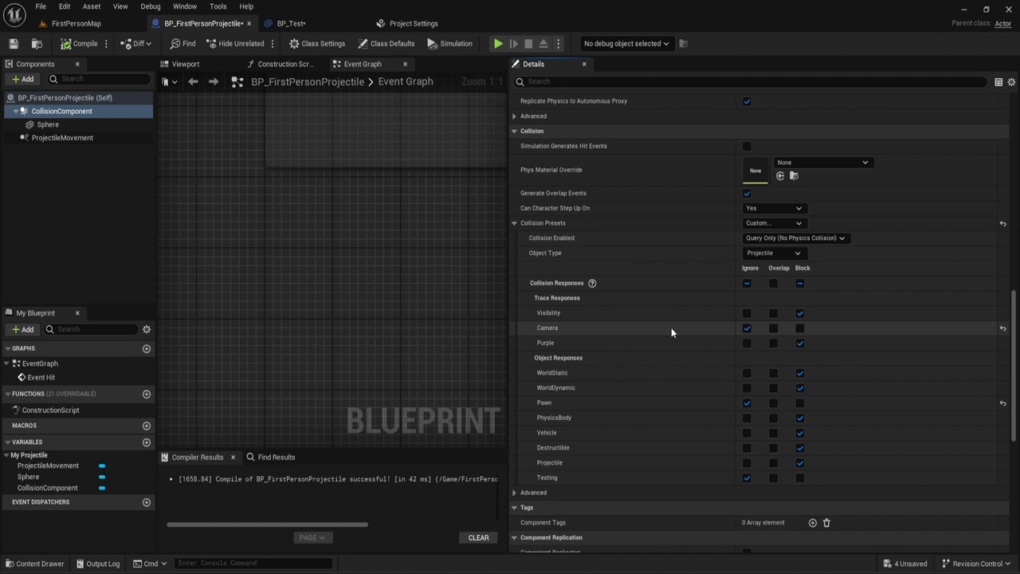
Search the event graph's actions for trace functions and add a Box Trace By Channel node.
right_click(229, 236)
type("line track")
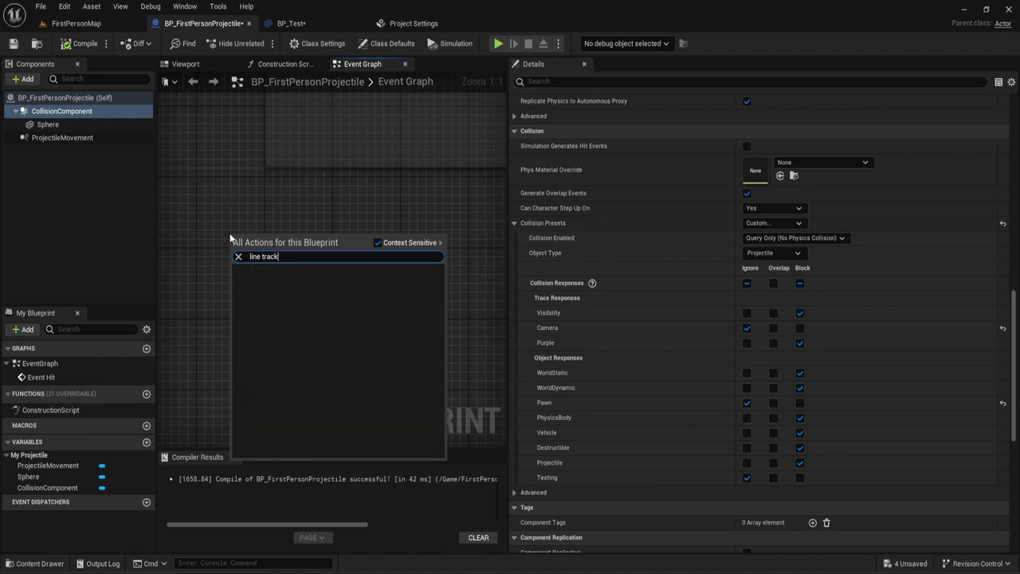
key("BackSpace")
type("e trace")
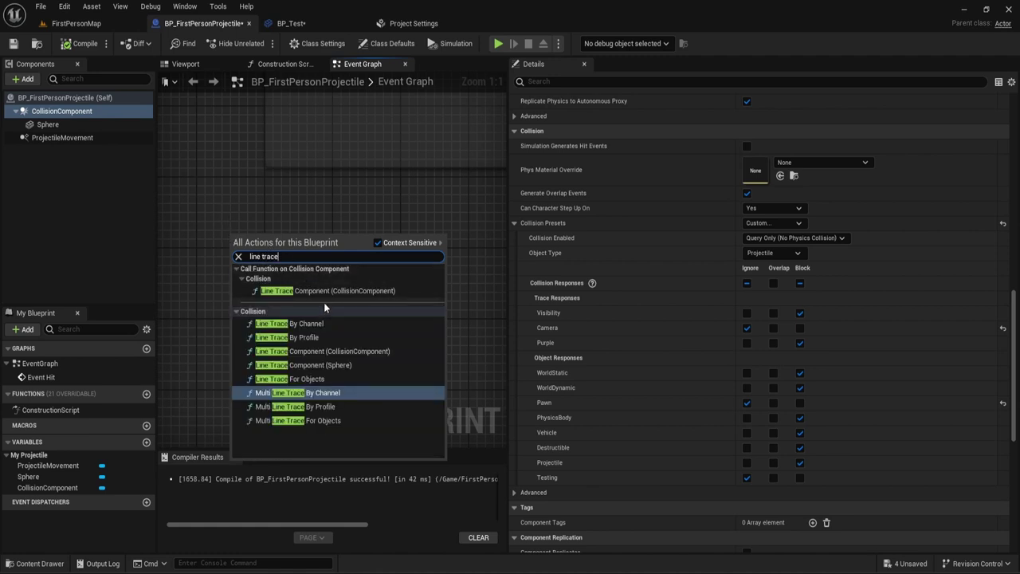
left_click(287, 255)
type("trace")
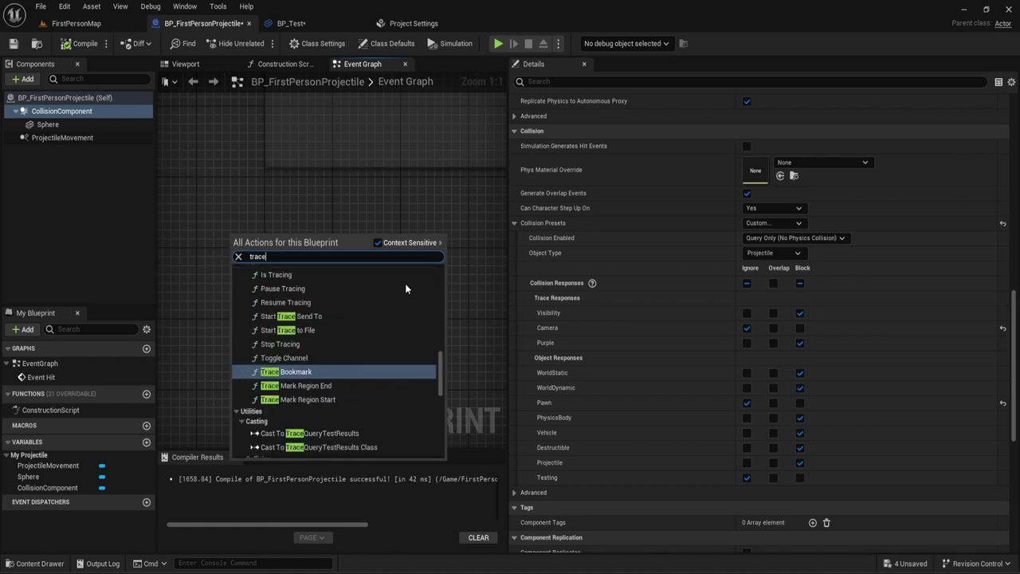
scroll(366, 364, "up", 1)
scroll(366, 358, "up", 5)
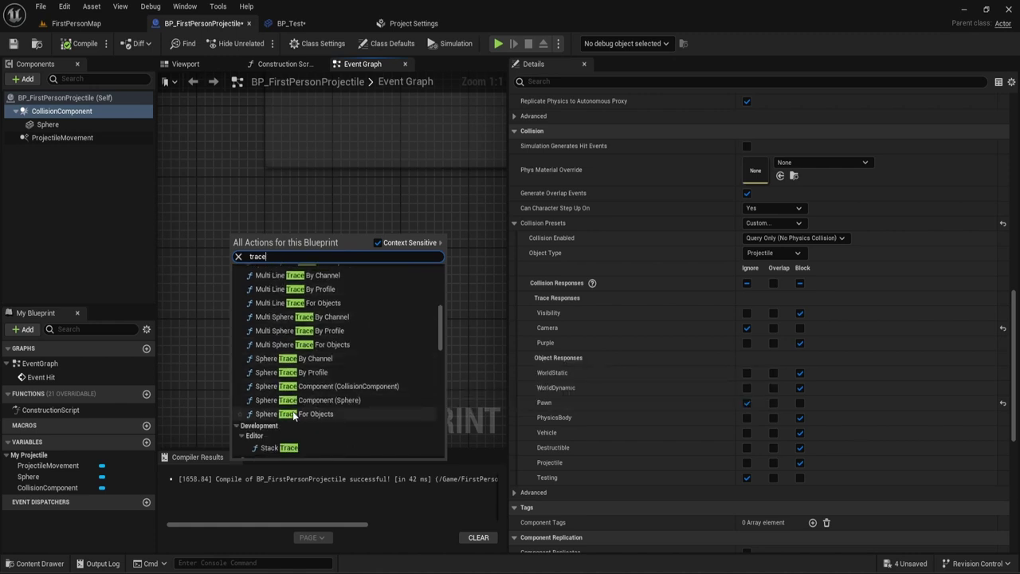
scroll(275, 355, "up", 4)
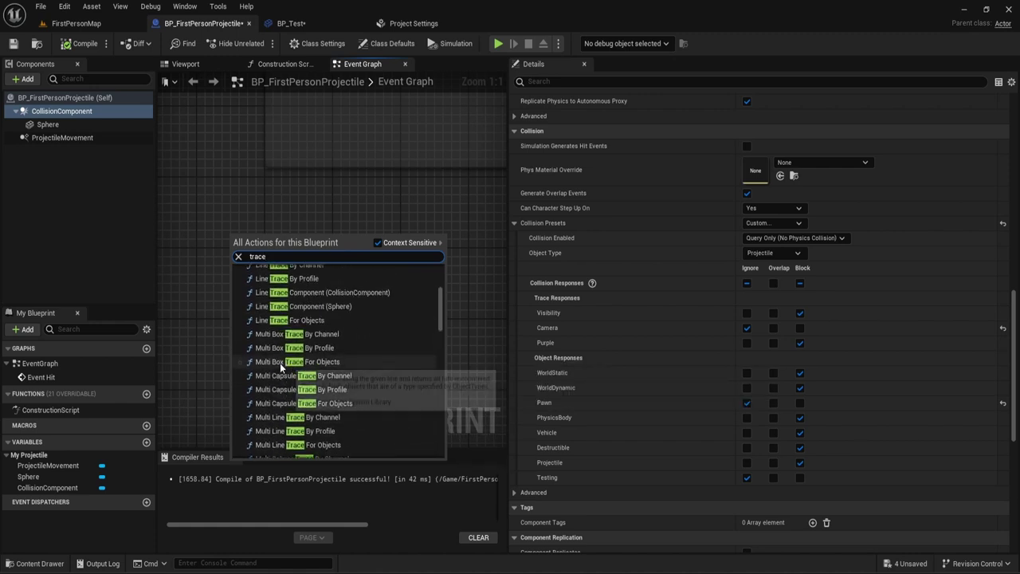
scroll(279, 363, "up", 4)
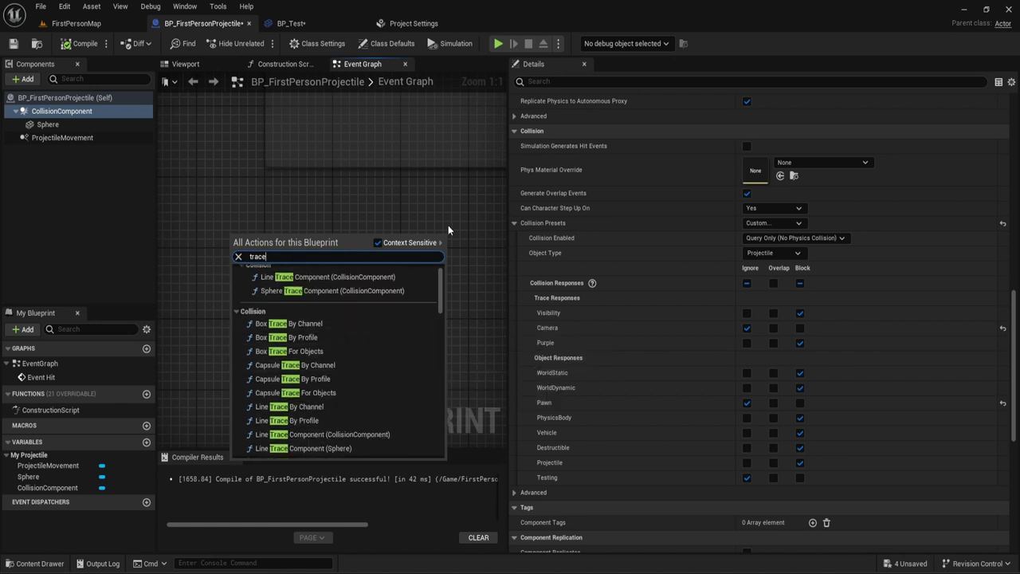
left_click(314, 322)
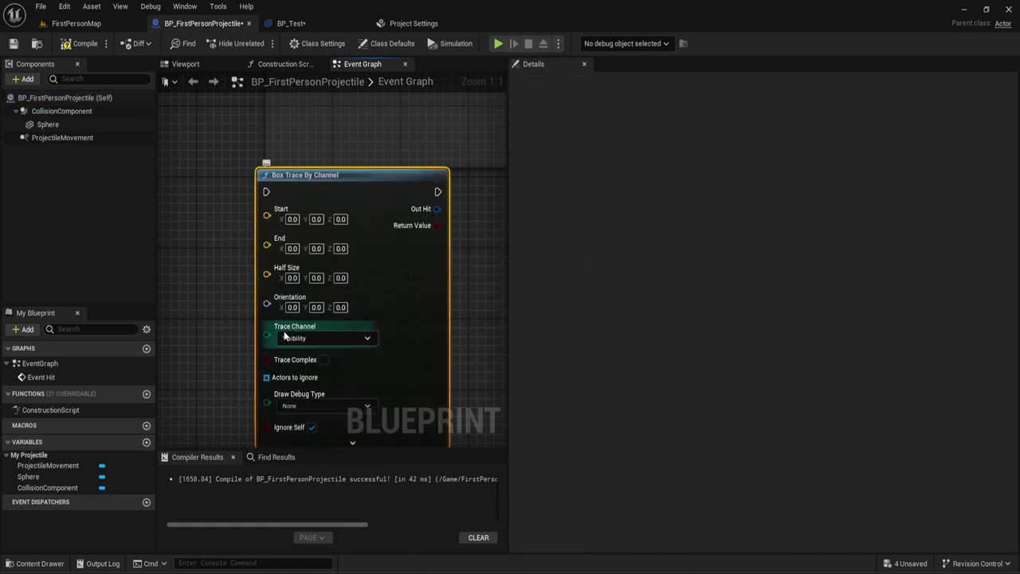
Set the trace channel of the Box Trace By Channel node to Purple, and select CollisionComponent to show its collision responses.
left_click(288, 338)
left_click(287, 365)
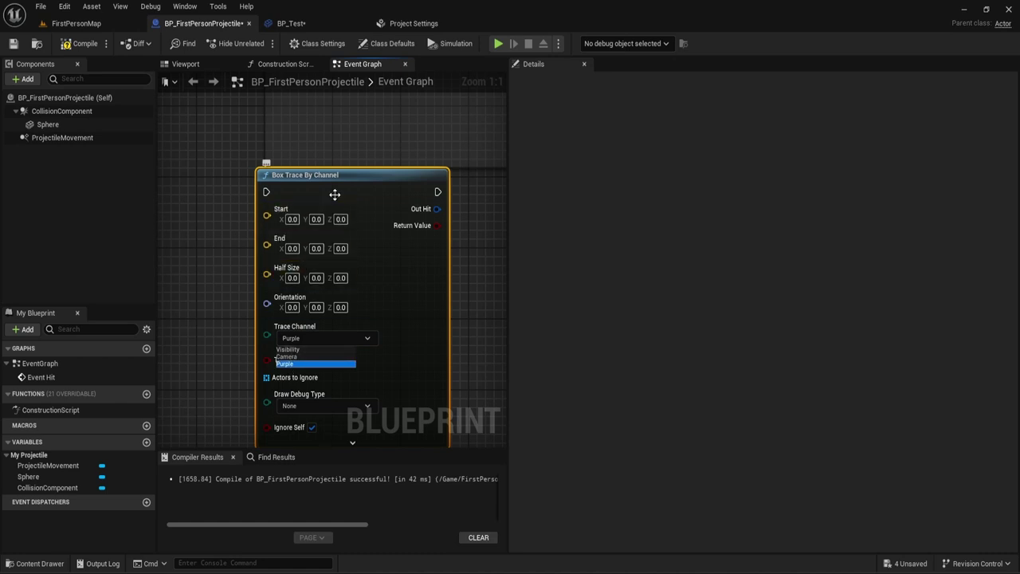
left_click(86, 111)
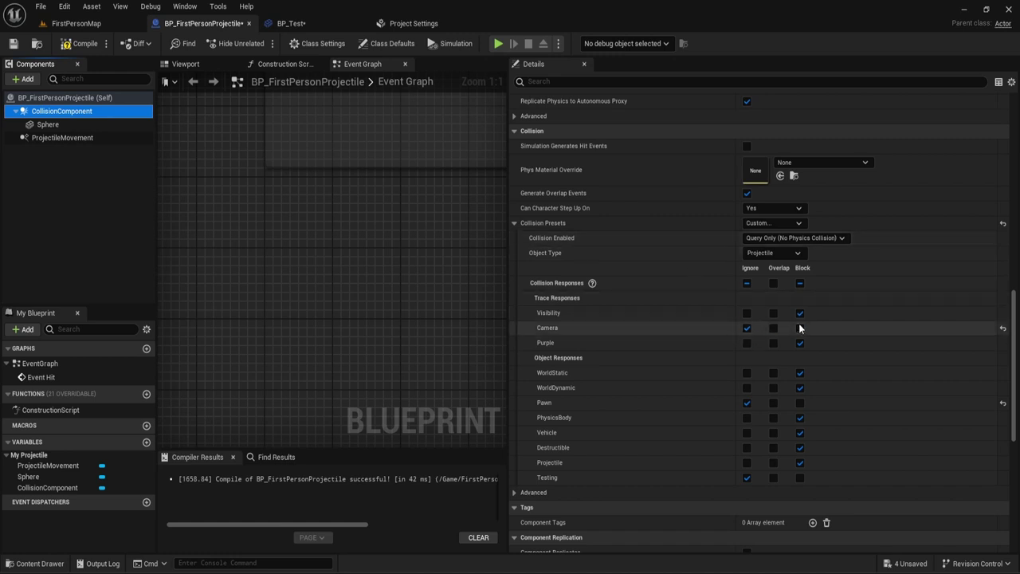
Examine the built-in and project collision presets, from NoCollision to Projectile, in the project's collision settings.
left_click(410, 23)
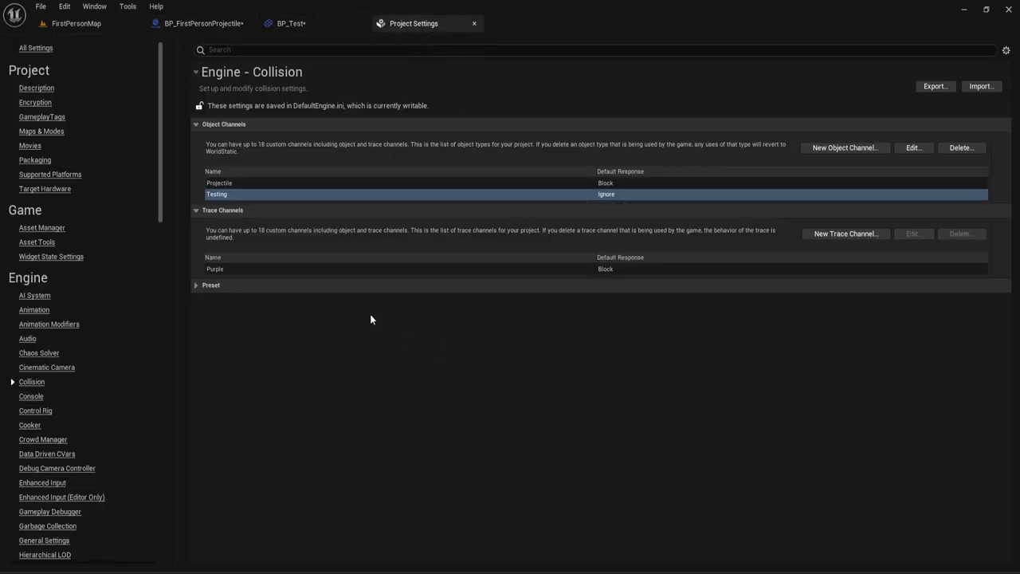
left_click(200, 287)
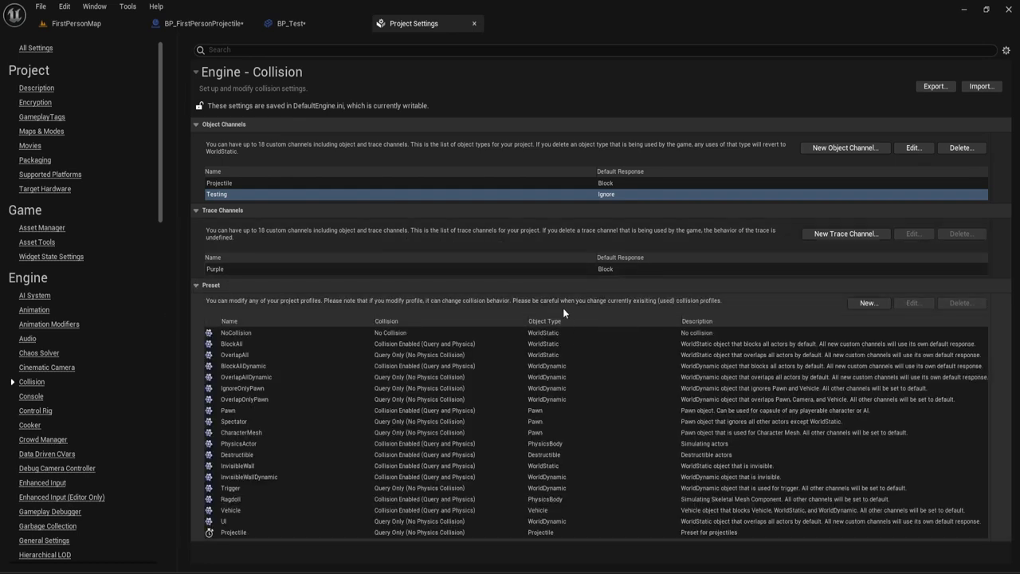
left_click(610, 334)
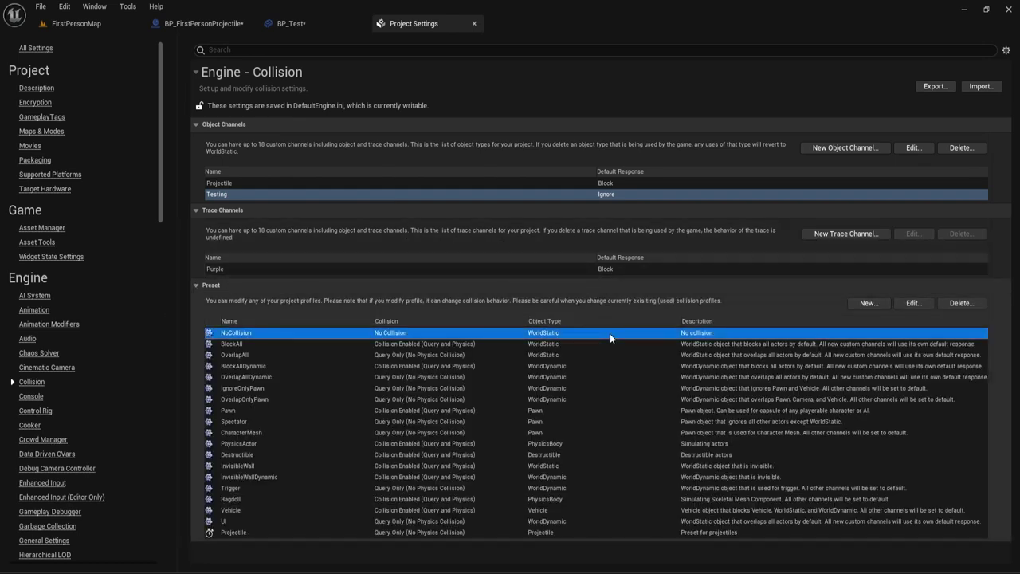
left_click(608, 343)
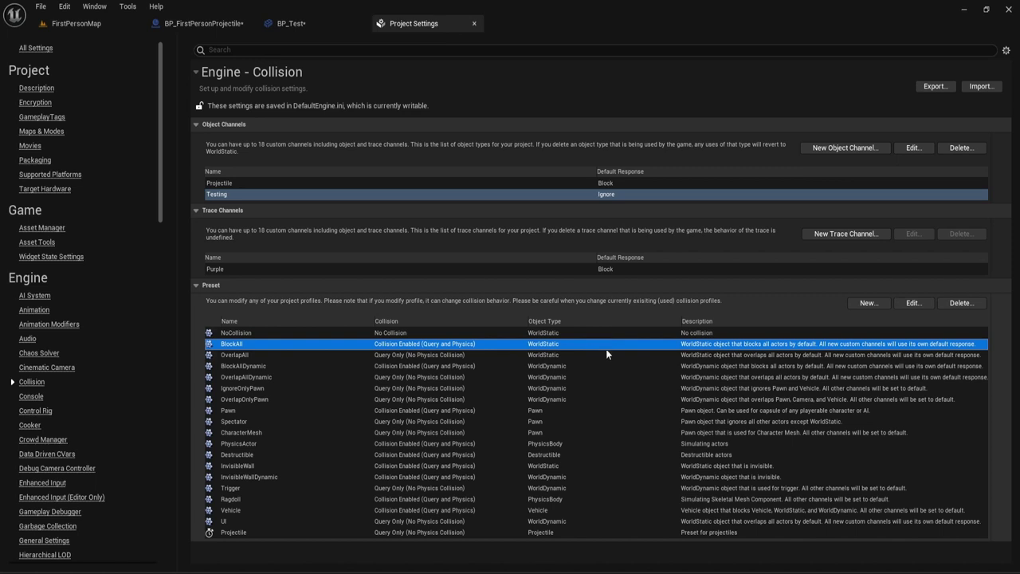
left_click(430, 507)
left_click(437, 420)
left_click(472, 377)
left_click(487, 343)
left_click(493, 334)
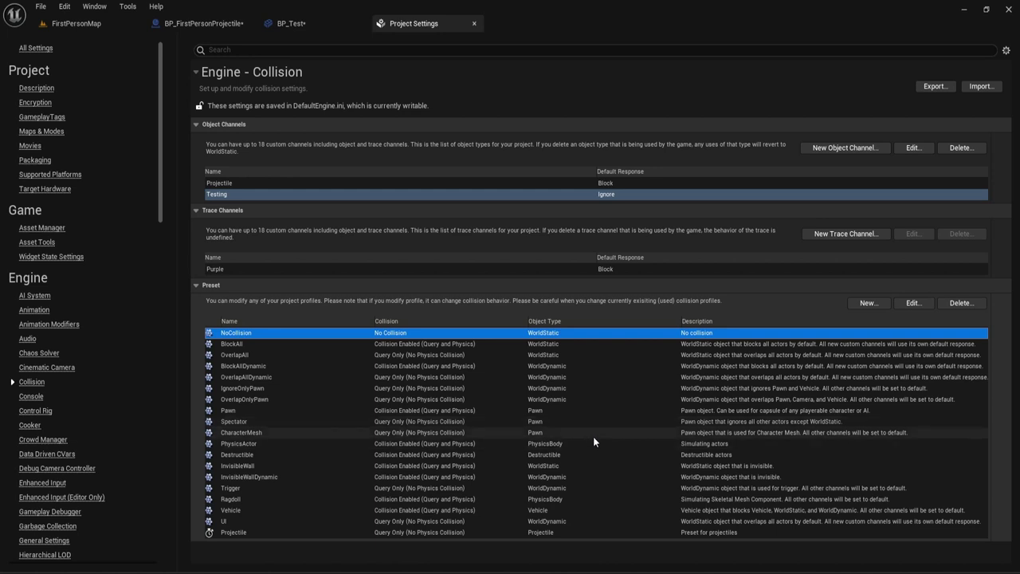
left_click(285, 533)
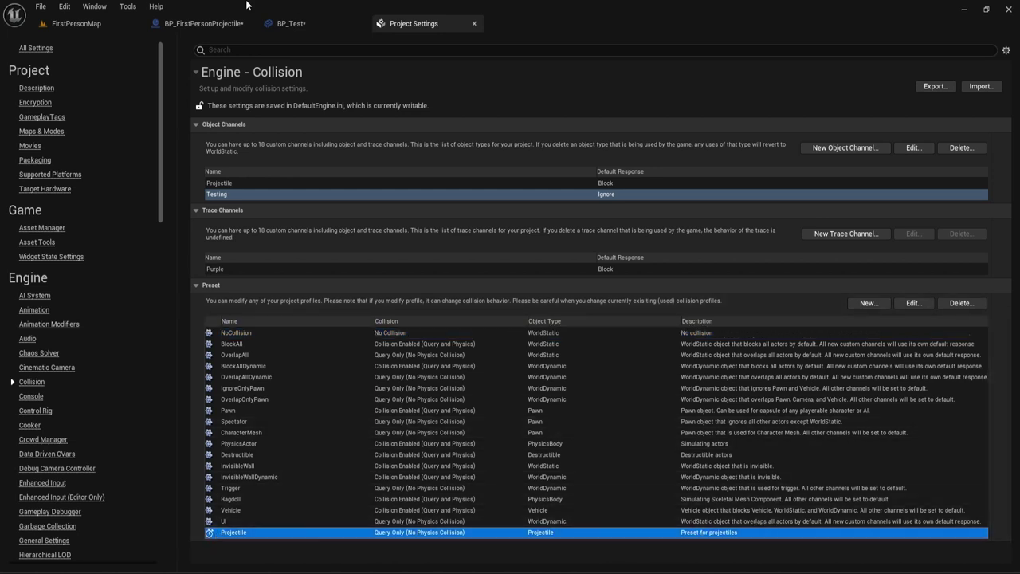
Apply the Projectile collision preset to CollisionComponent in BP_FirstPersonProjectile.
left_click(204, 24)
left_click(769, 253)
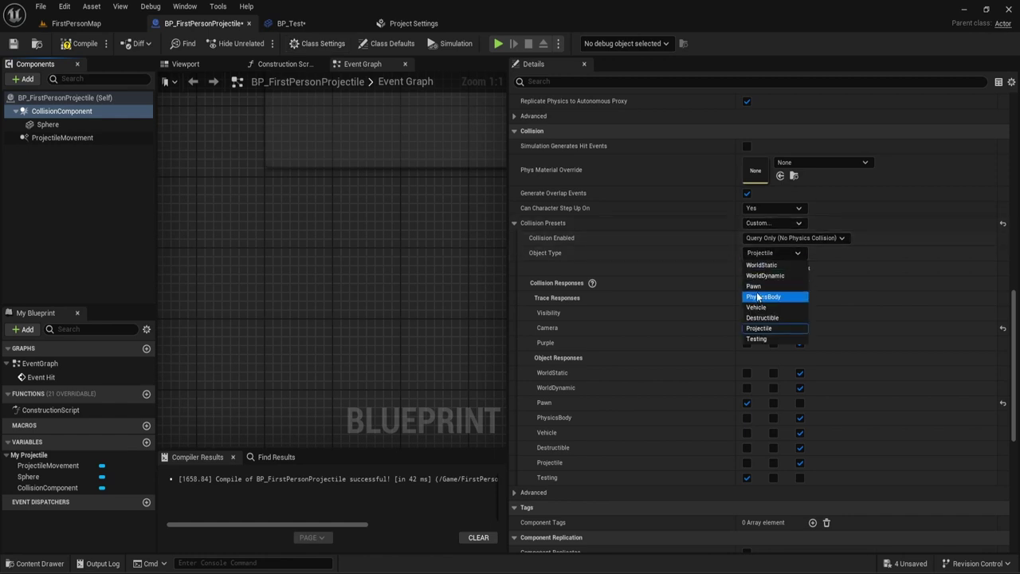
left_click(753, 260)
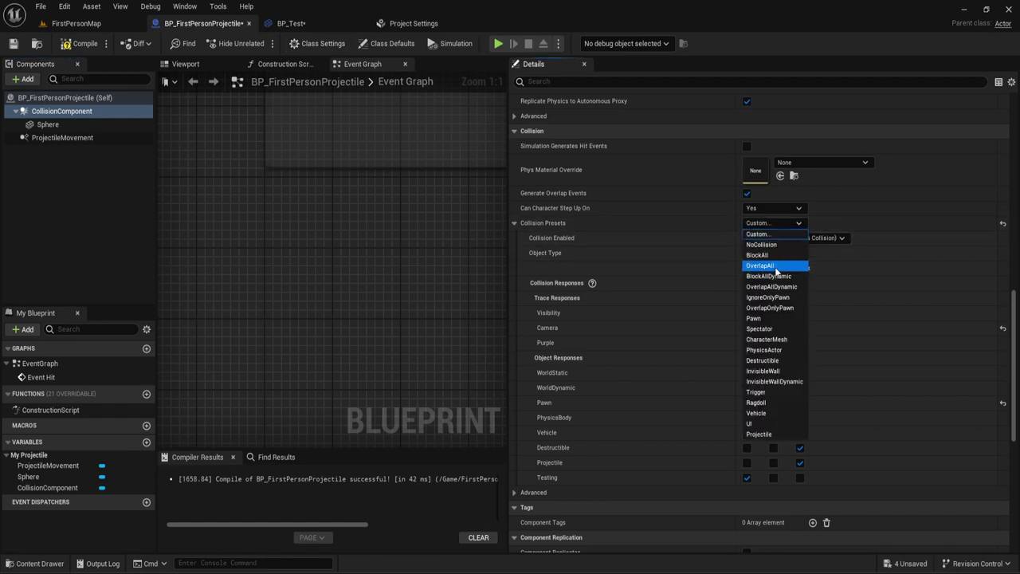
left_click(758, 434)
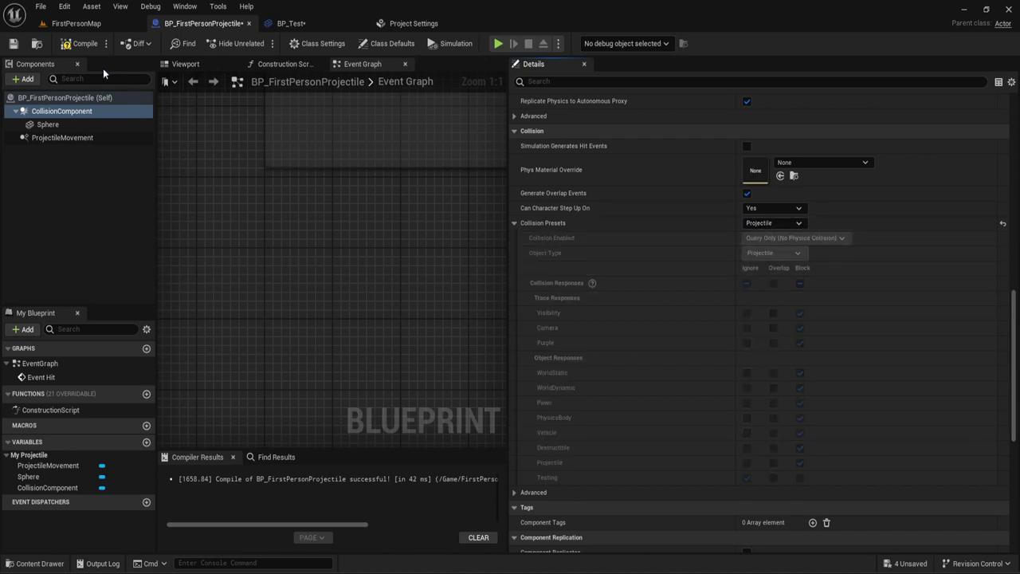
Start a new collision preset named Blue in the project's collision settings.
left_click(414, 23)
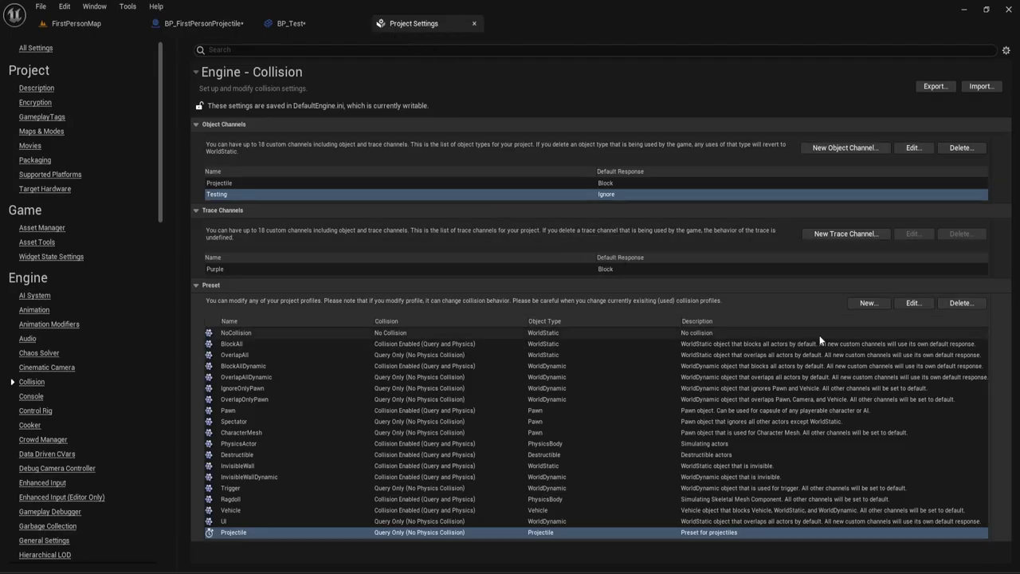
left_click(863, 301)
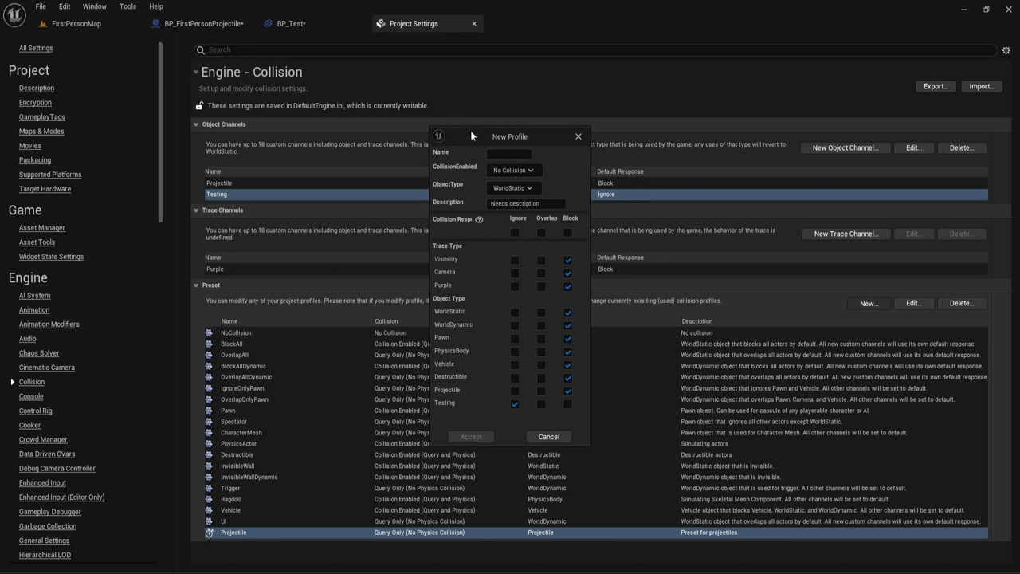
left_click_drag(471, 135, 491, 145)
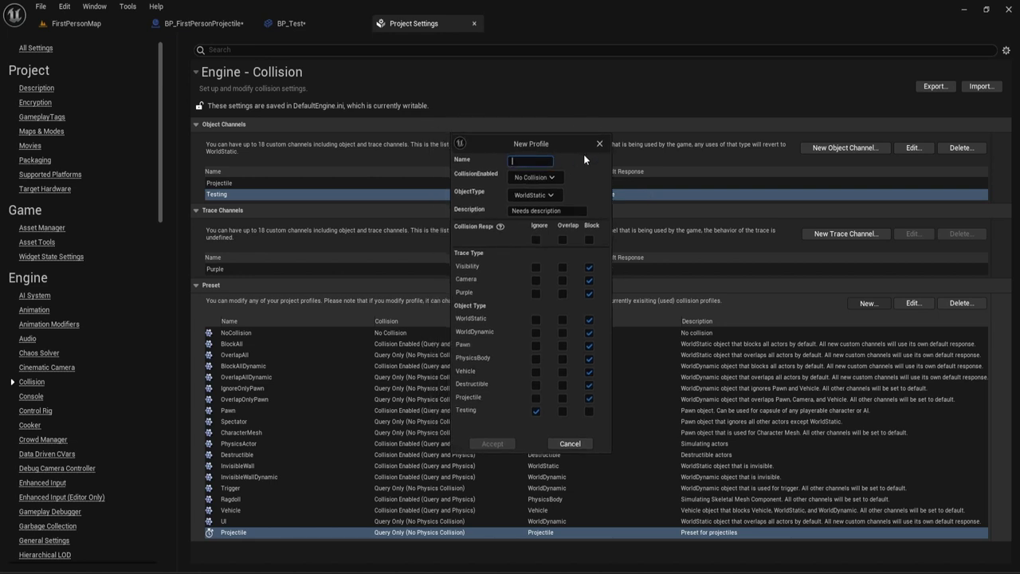
type("Blue")
key("Return")
Set the new preset's collision to Query Only (No Physics Collision) and its object type to Testing.
left_click(527, 180)
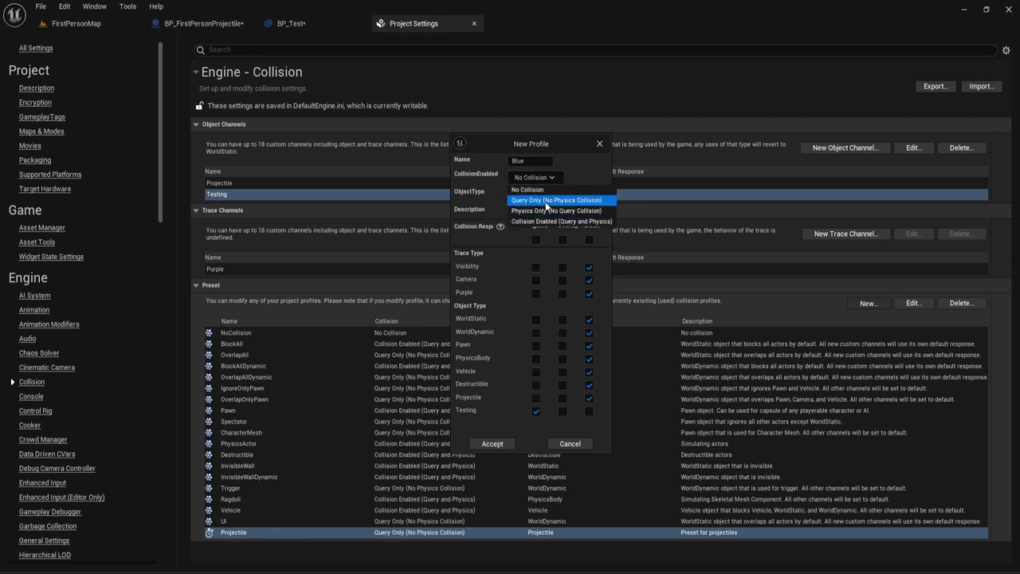
left_click(554, 199)
left_click(579, 193)
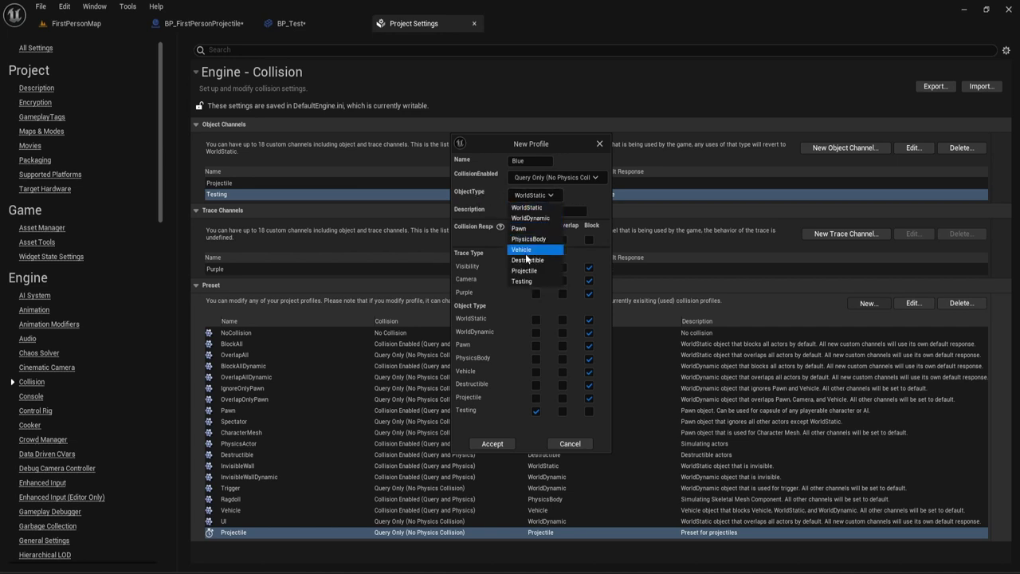
left_click(525, 281)
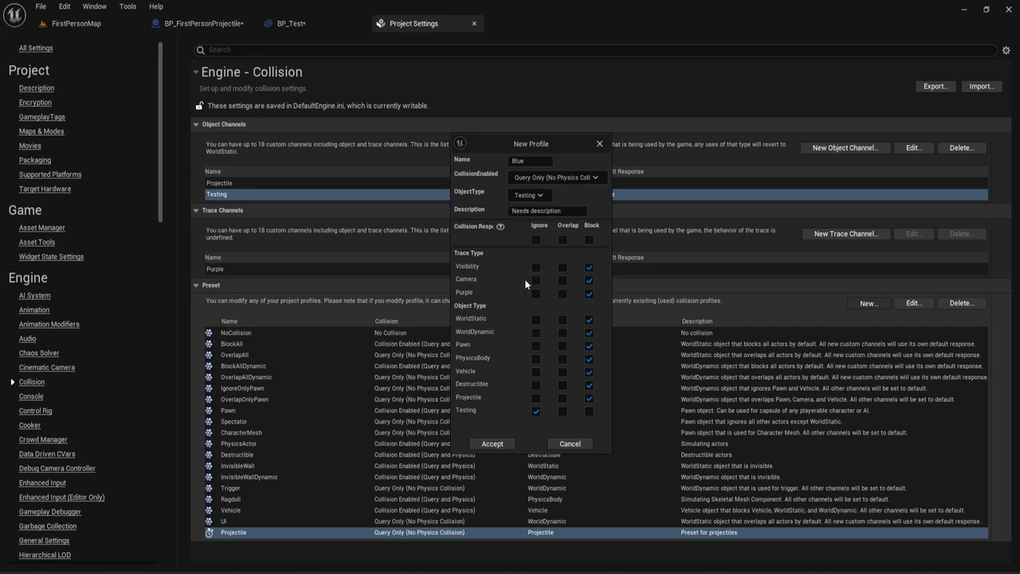
Describe the Blue preset as "This is a test", accept it, and select it in the preset list.
left_click(530, 211)
type("This is a test")
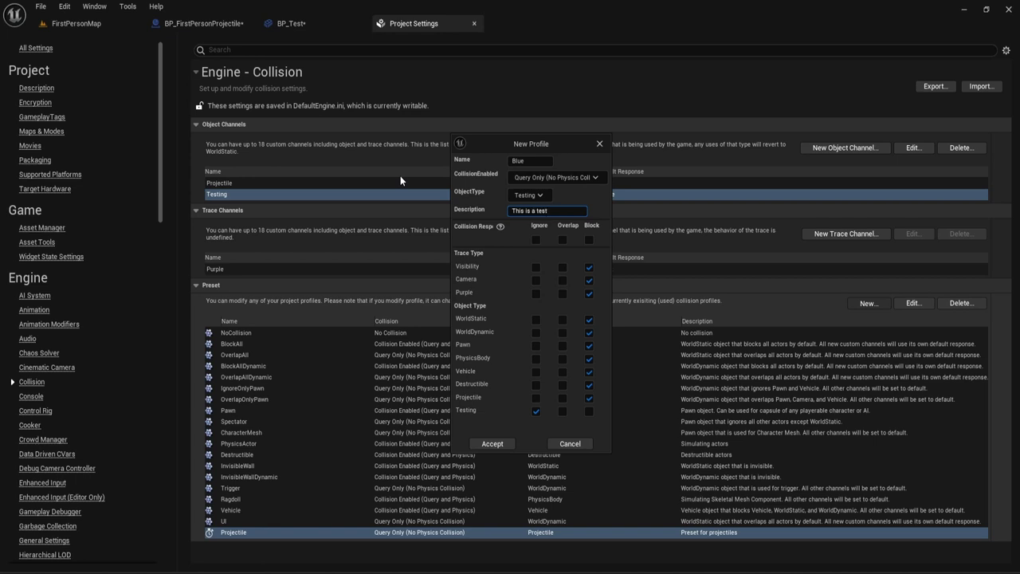
key("Return")
left_click(487, 443)
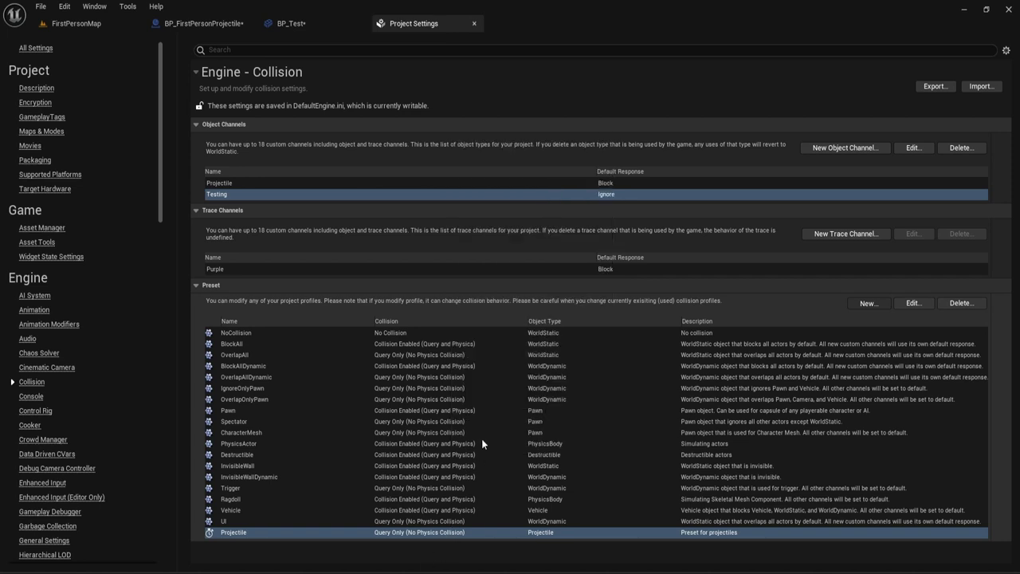
left_click(330, 545)
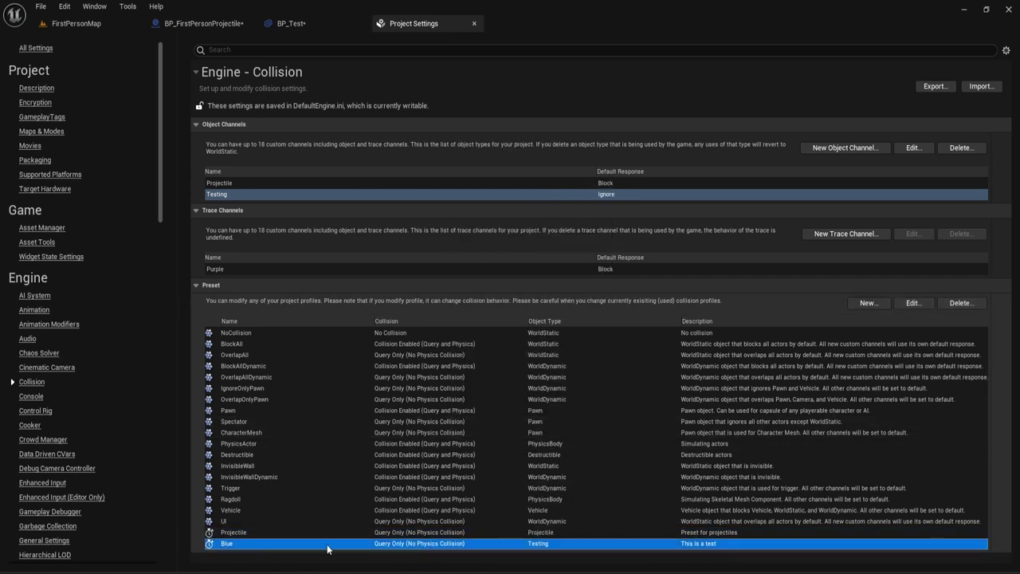
Return to BP_FirstPersonProjectile and compile it.
left_click(203, 23)
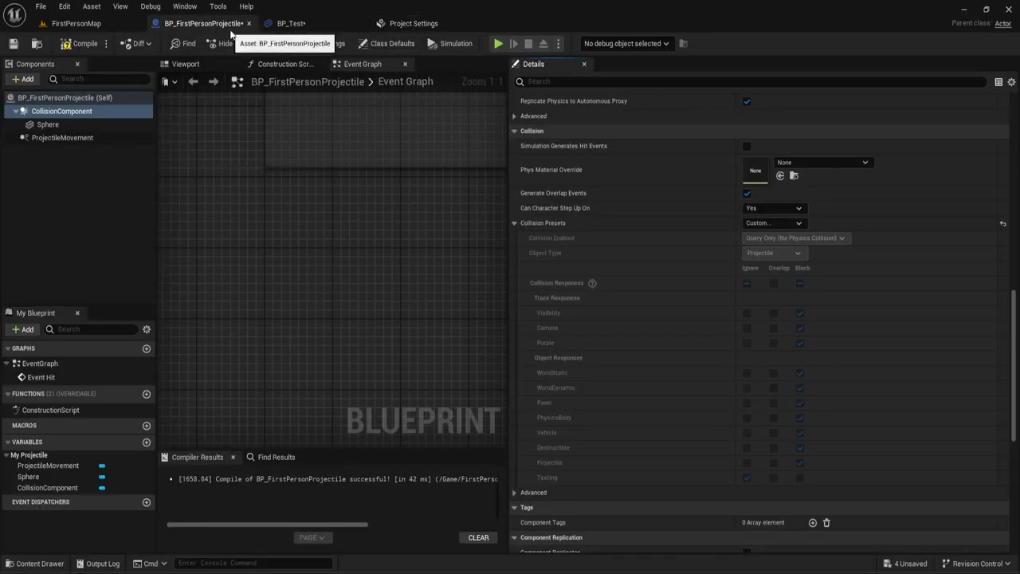
left_click(80, 43)
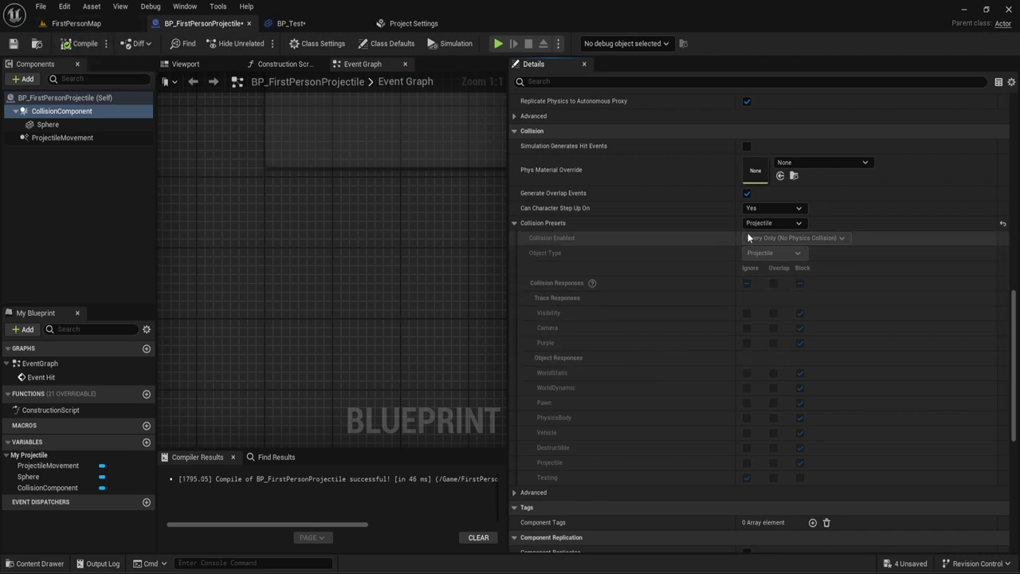
Try the Blue collision preset on CollisionComponent, undo that change, and return to the project's collision settings.
left_click(771, 223)
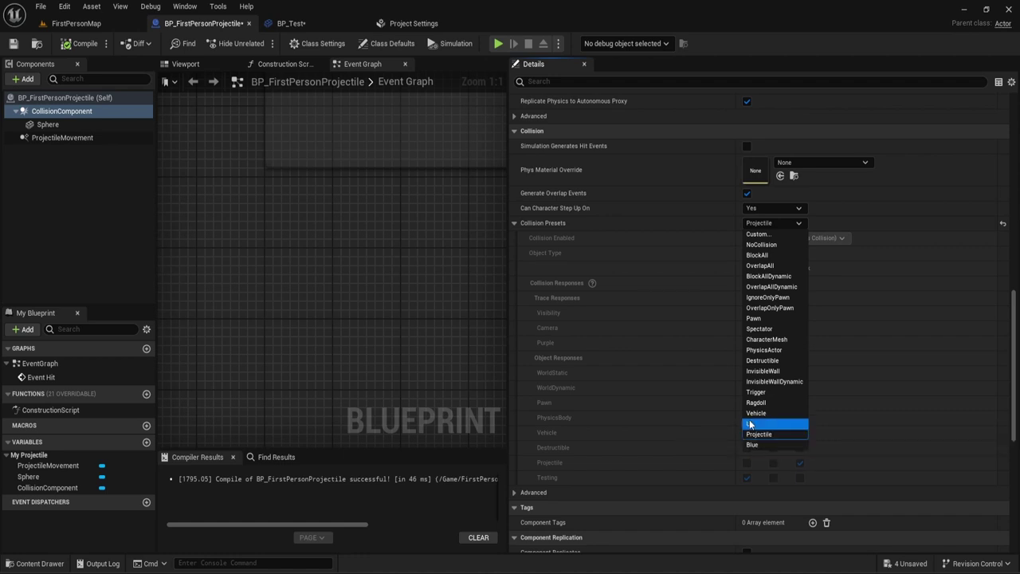
left_click(752, 445)
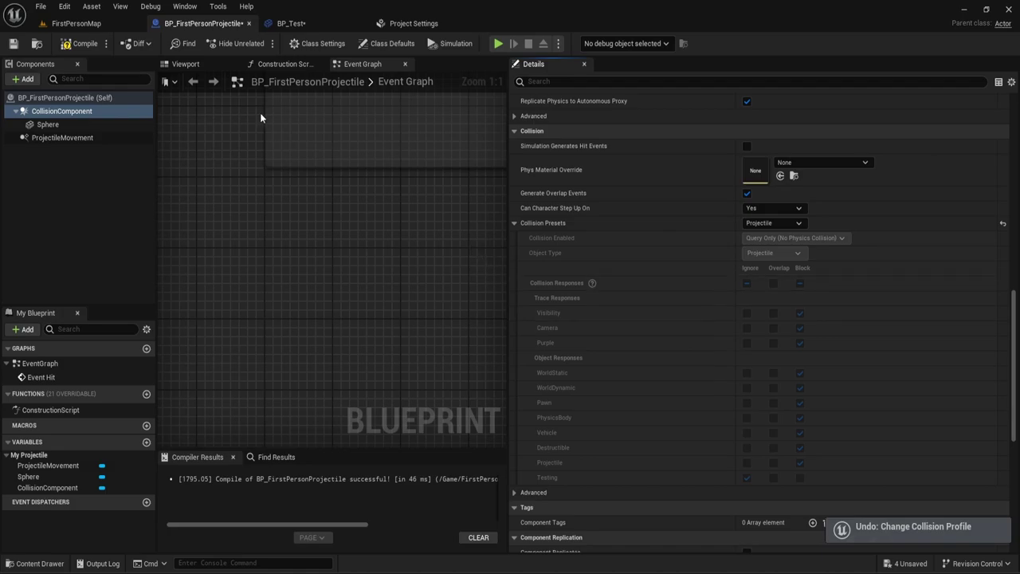
left_click(414, 23)
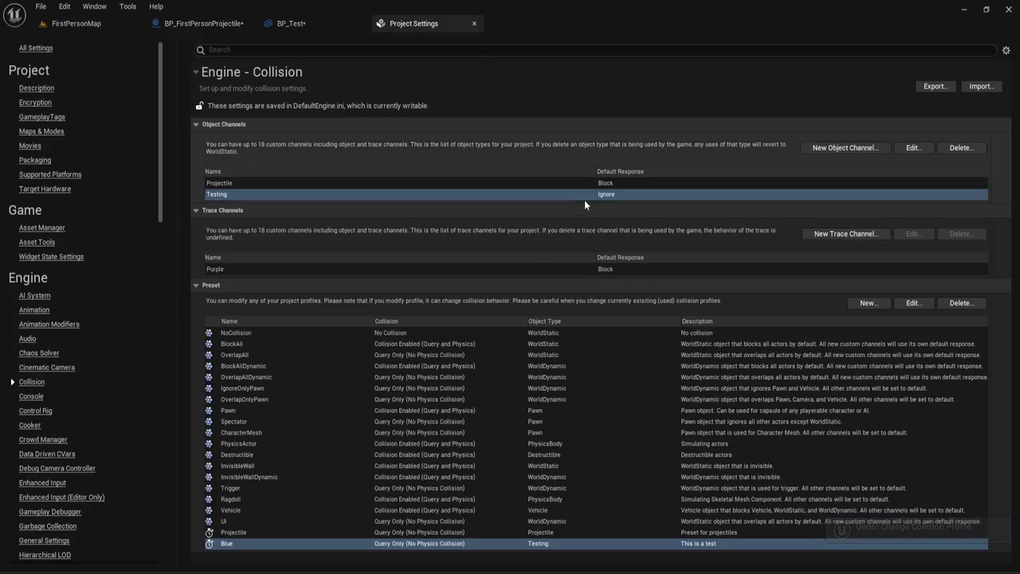